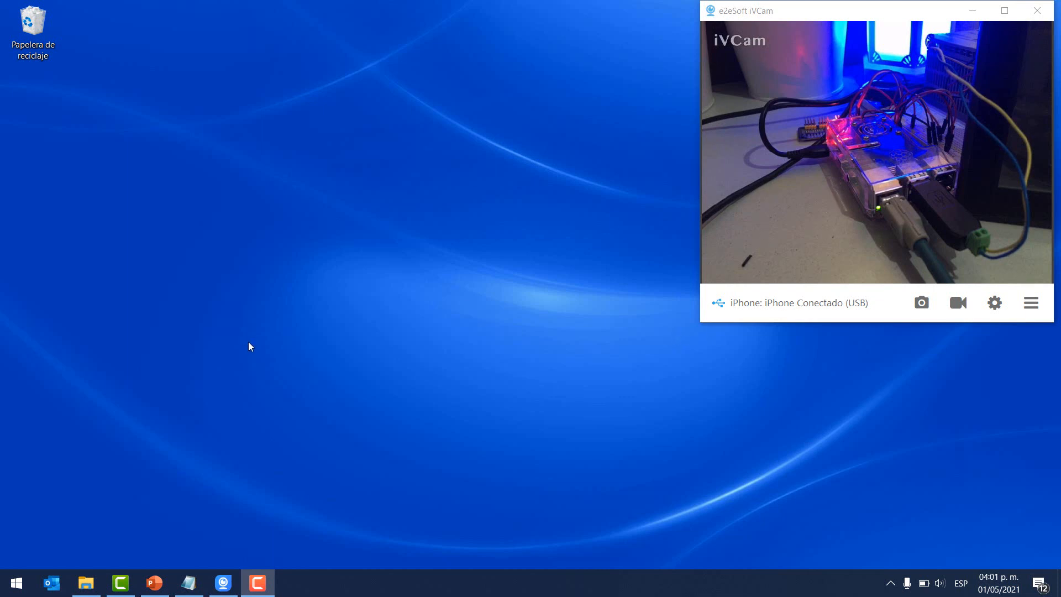
- Launch VNC Viewer, place it beside the webcam feed, and select the 192.168.0.200 connection
left_click(13, 586)
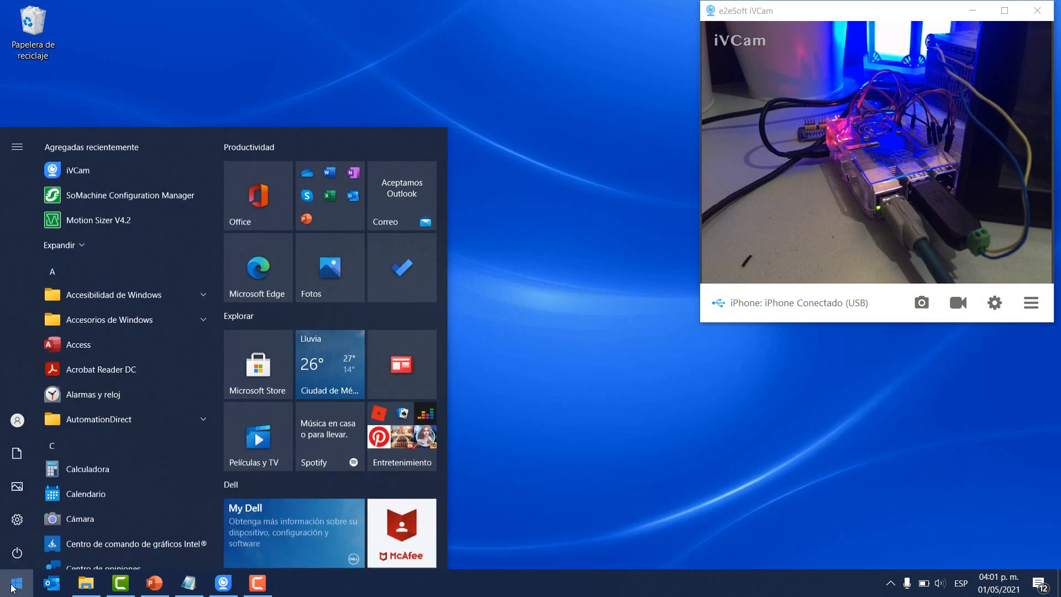
type("vnc")
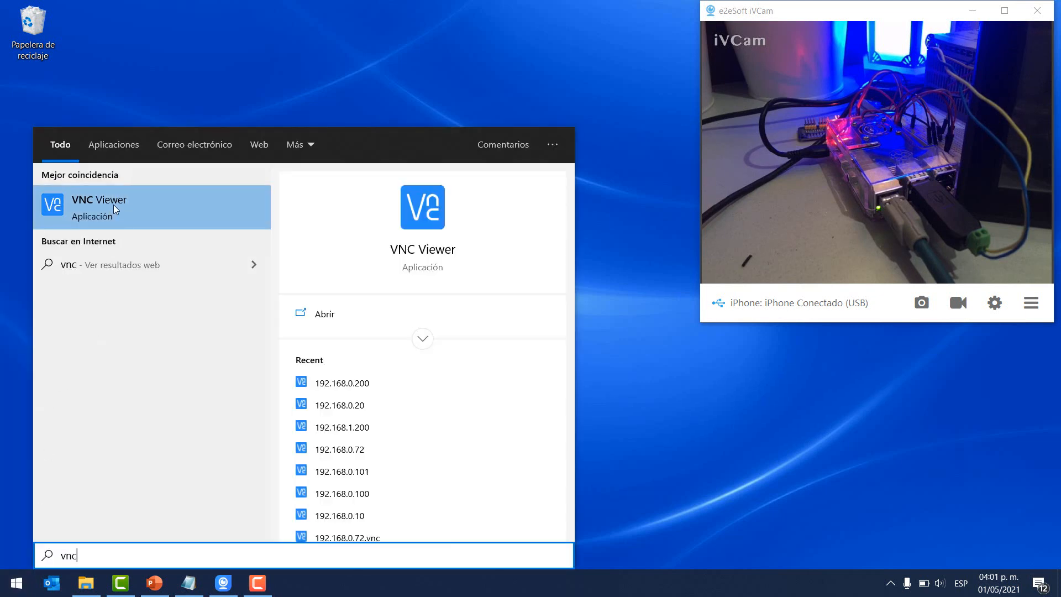
left_click(114, 204)
left_click_drag(563, 83, 430, 84)
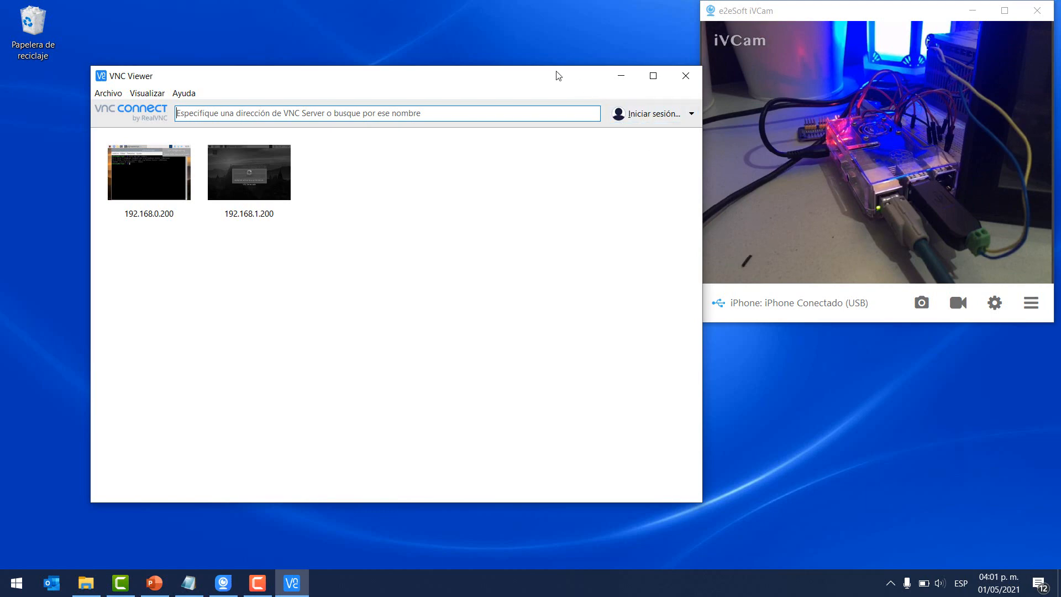
left_click_drag(556, 76, 535, 65)
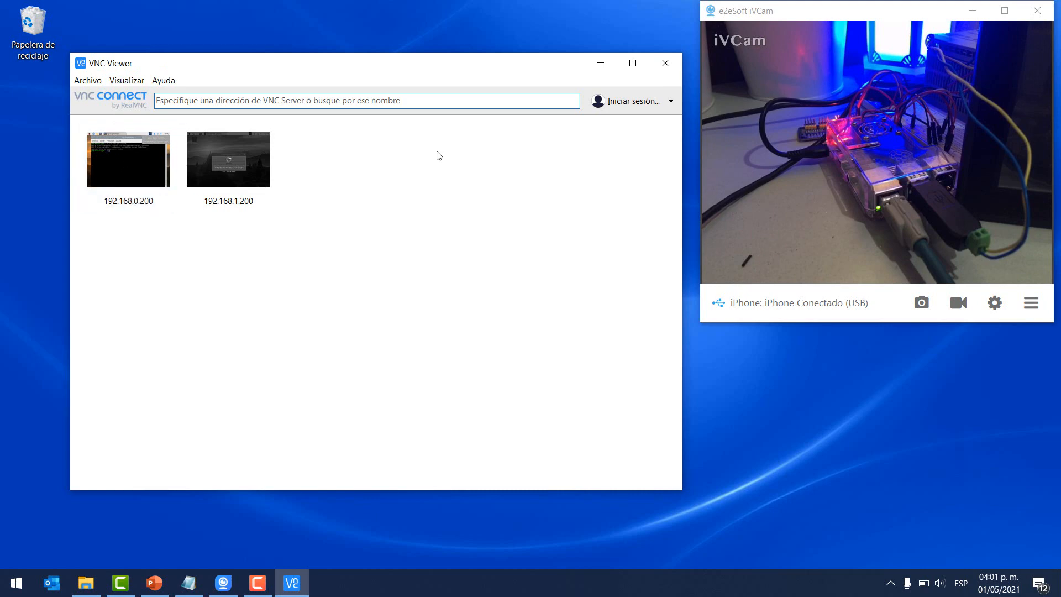
left_click_drag(342, 65, 350, 66)
left_click(141, 161)
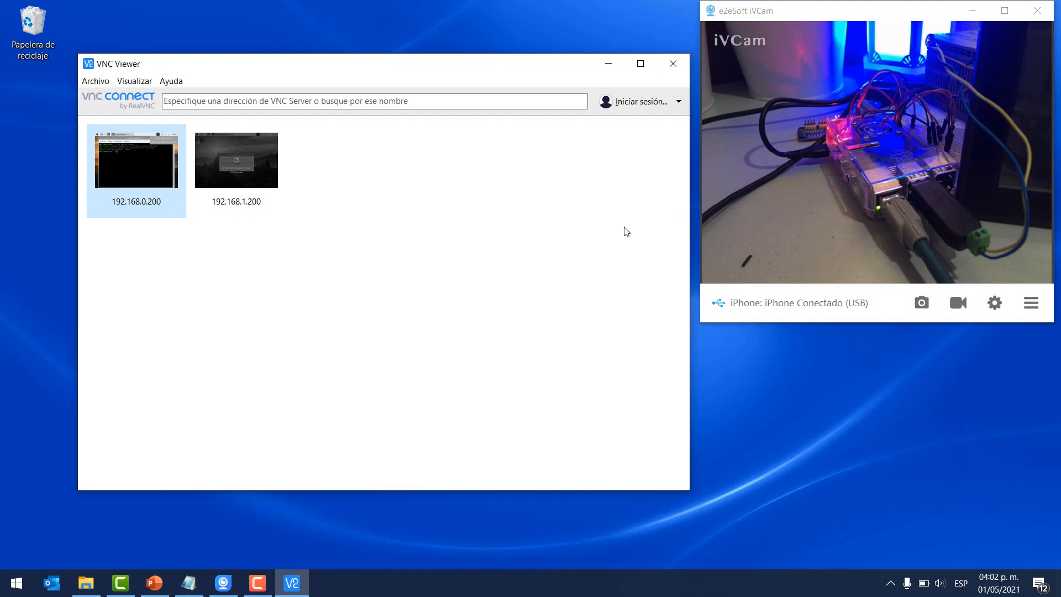
- Connect to the Raspberry Pi at 192.168.0.200, entering the account password
double_click(128, 164)
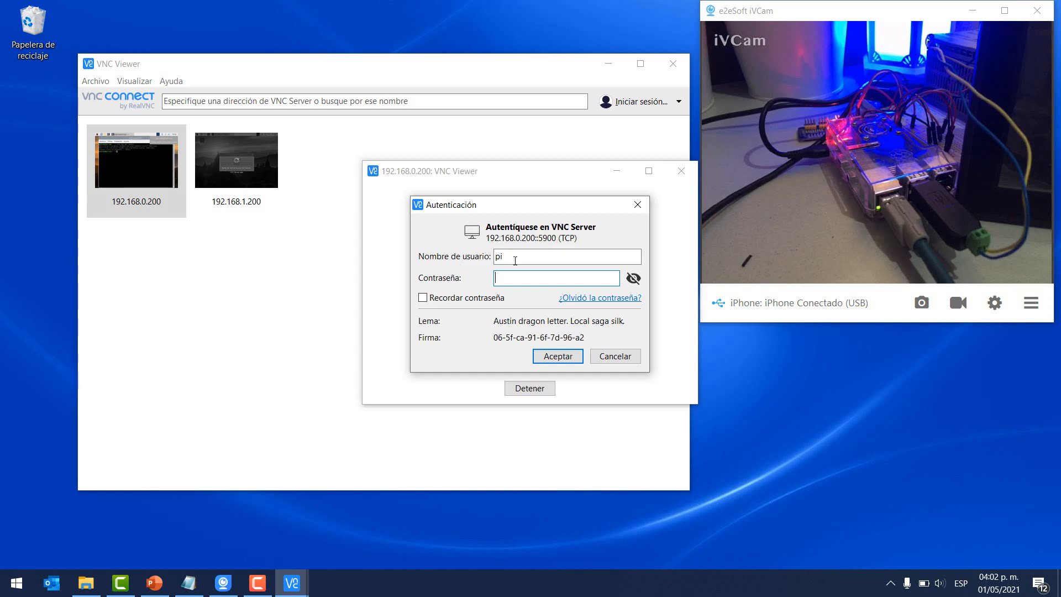
left_click(635, 279)
type("raspberry")
left_click(570, 356)
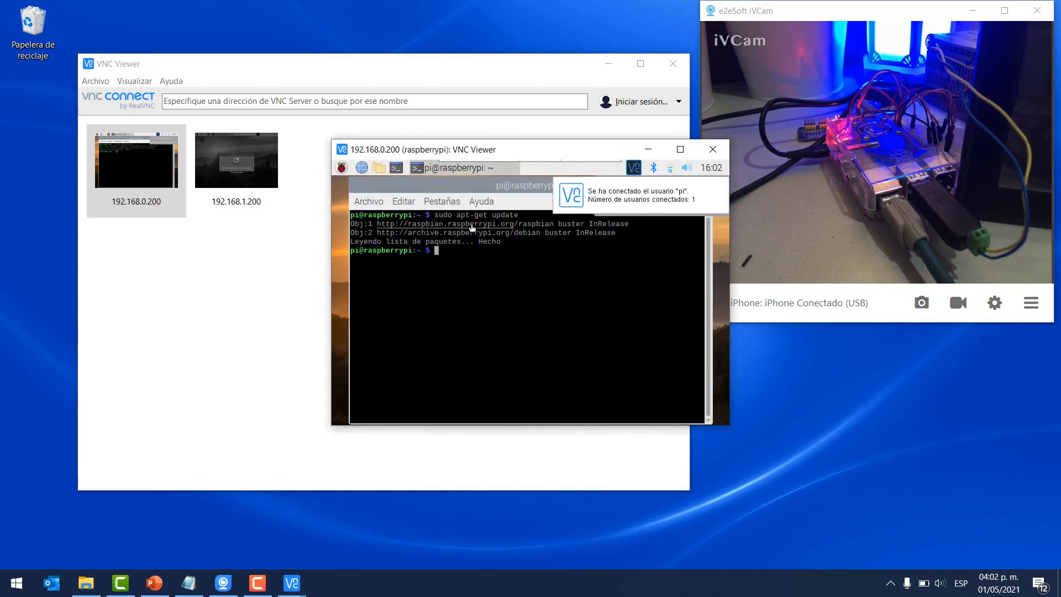
- Close the old Pi terminal, check the Wi-Fi networks, and open a new LXTerminal
left_click_drag(487, 186, 415, 242)
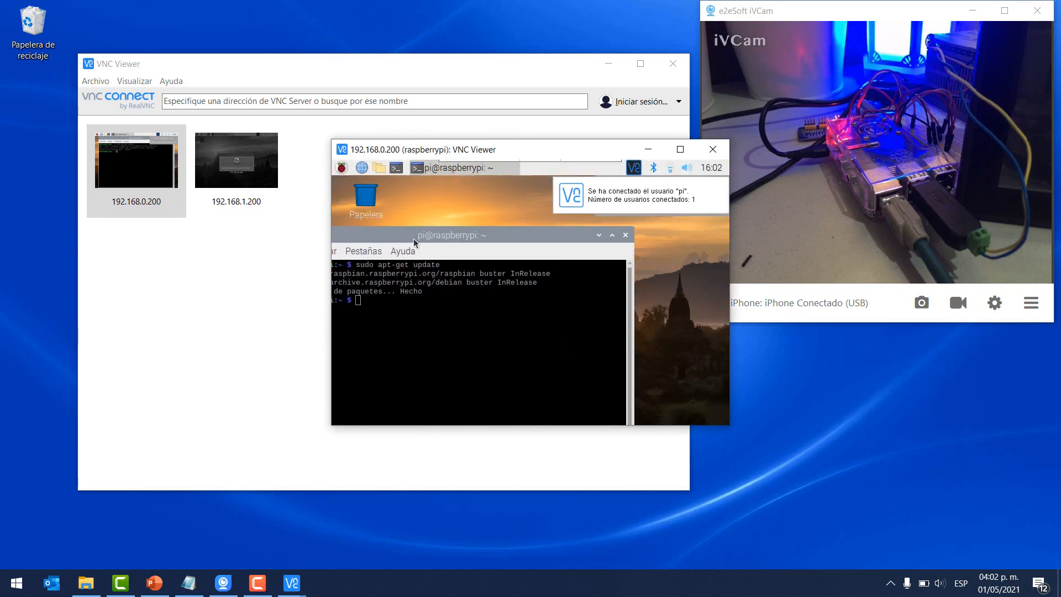
left_click(625, 235)
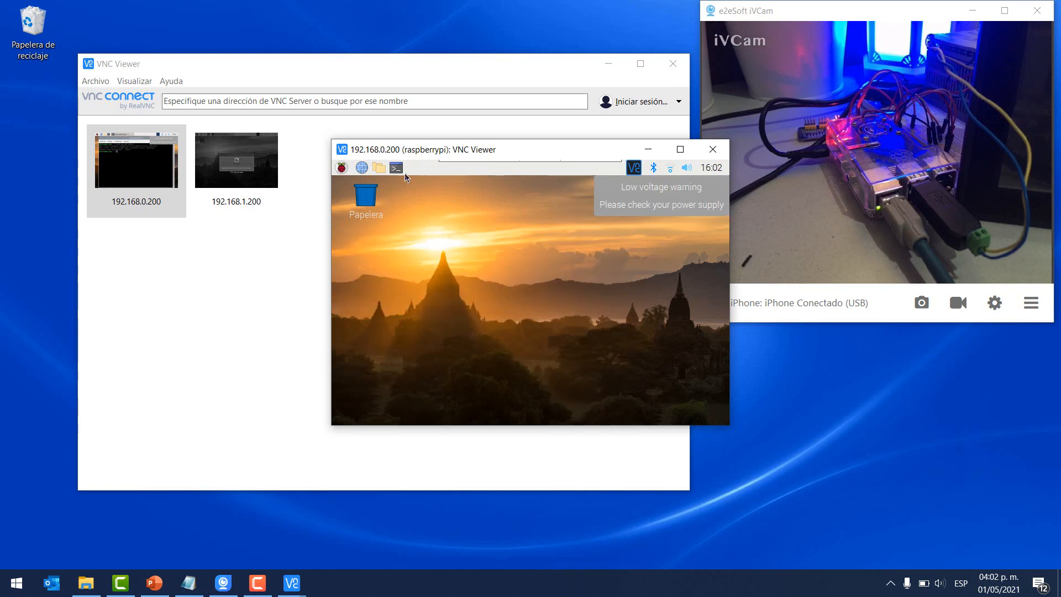
left_click(670, 171)
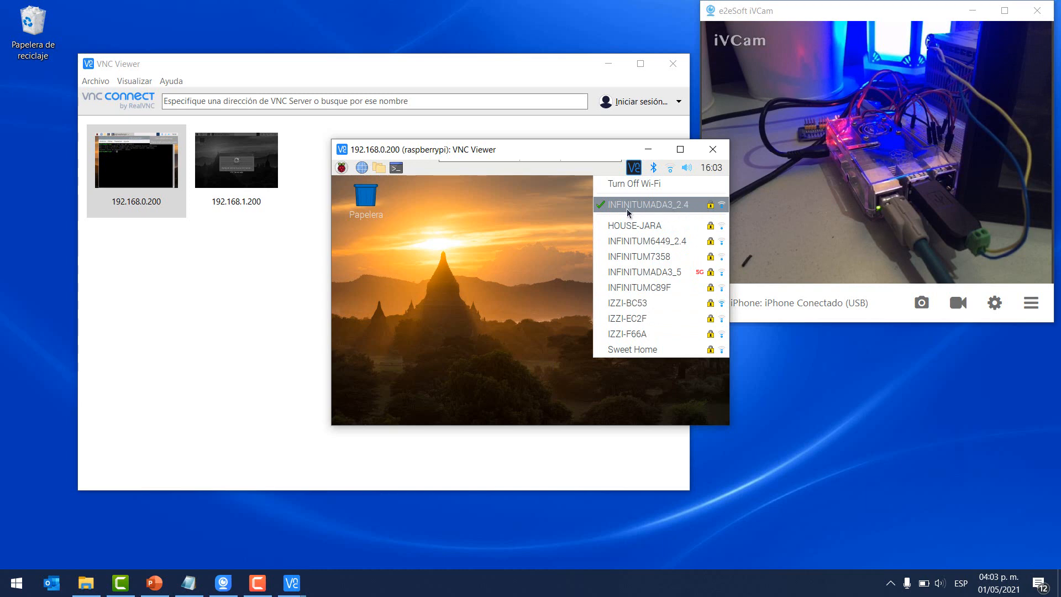
left_click(535, 222)
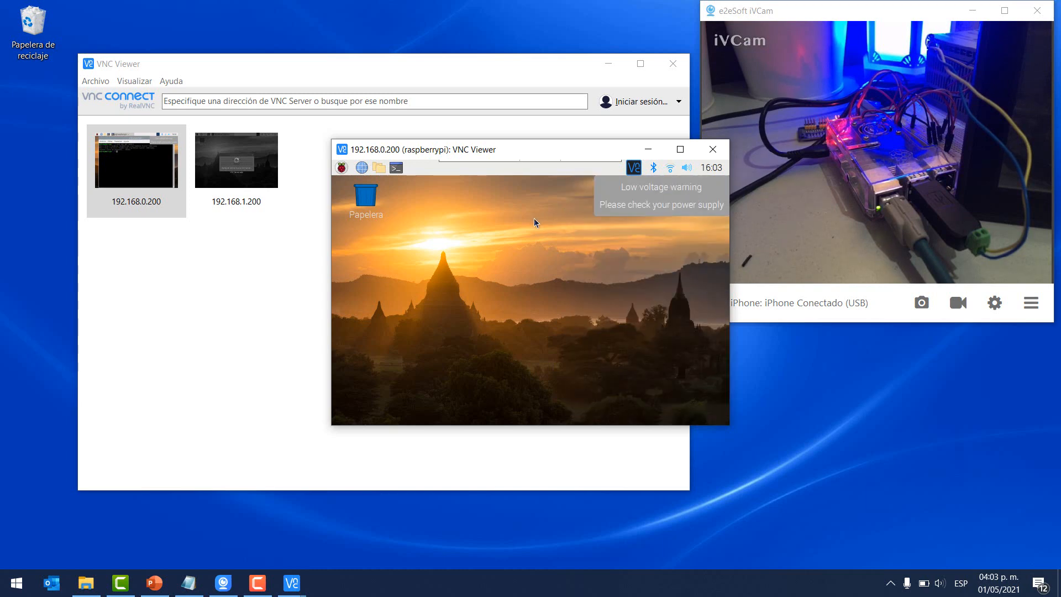
left_click(396, 168)
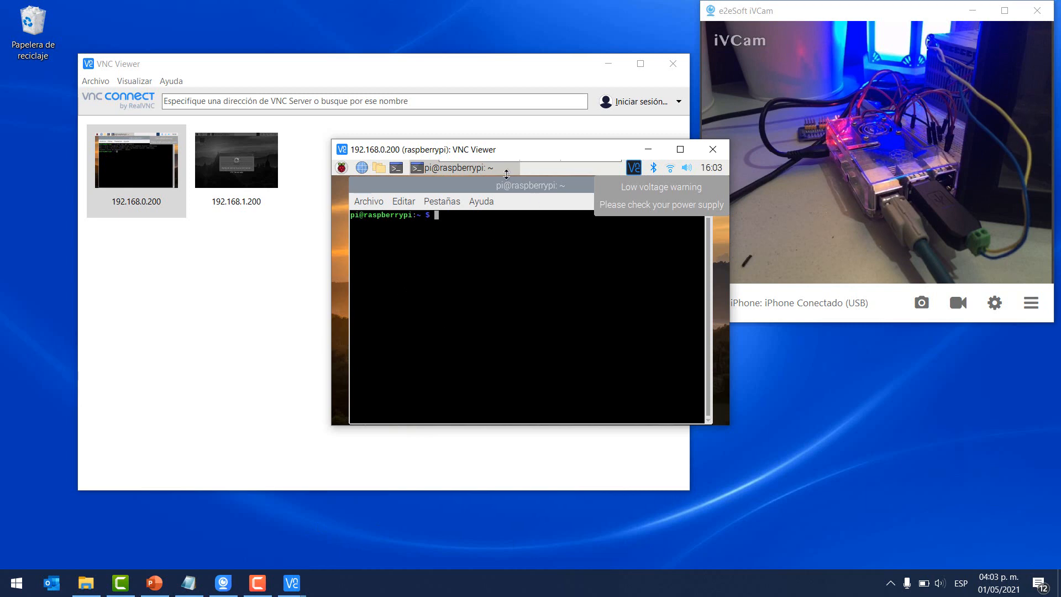
- Copy 'sudo apt-get update' from the raspberry.txt notes and run it in the Pi terminal
left_click(191, 585)
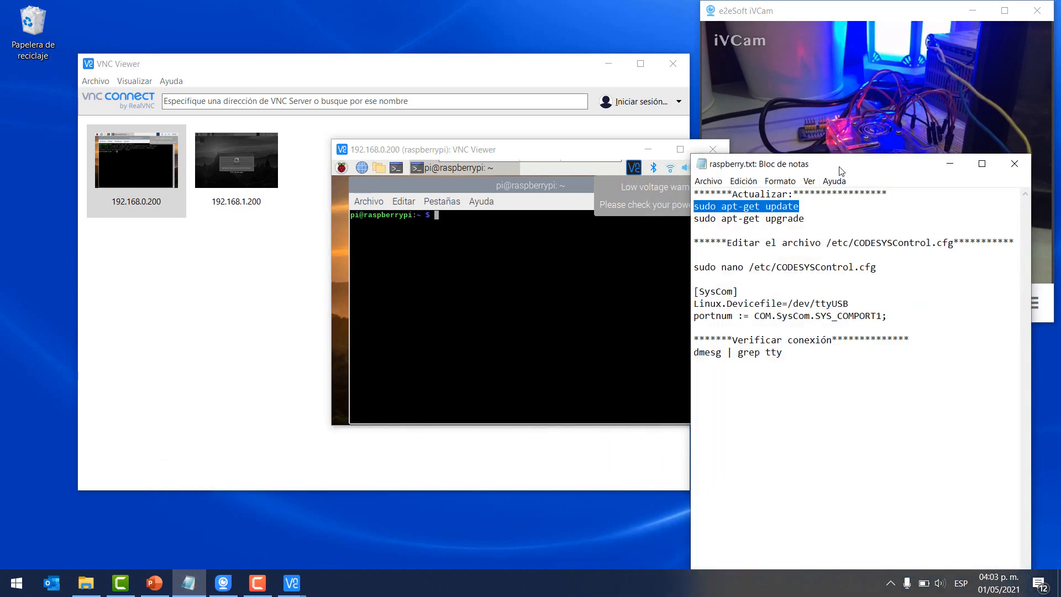
left_click_drag(842, 169, 882, 154)
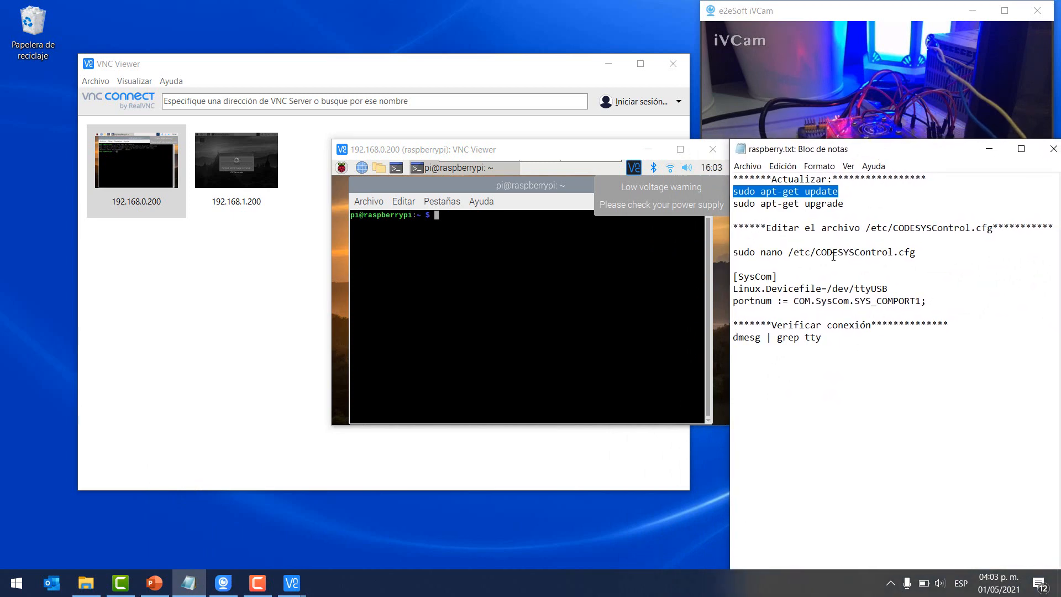
left_click_drag(844, 192, 733, 192)
right_click(757, 191)
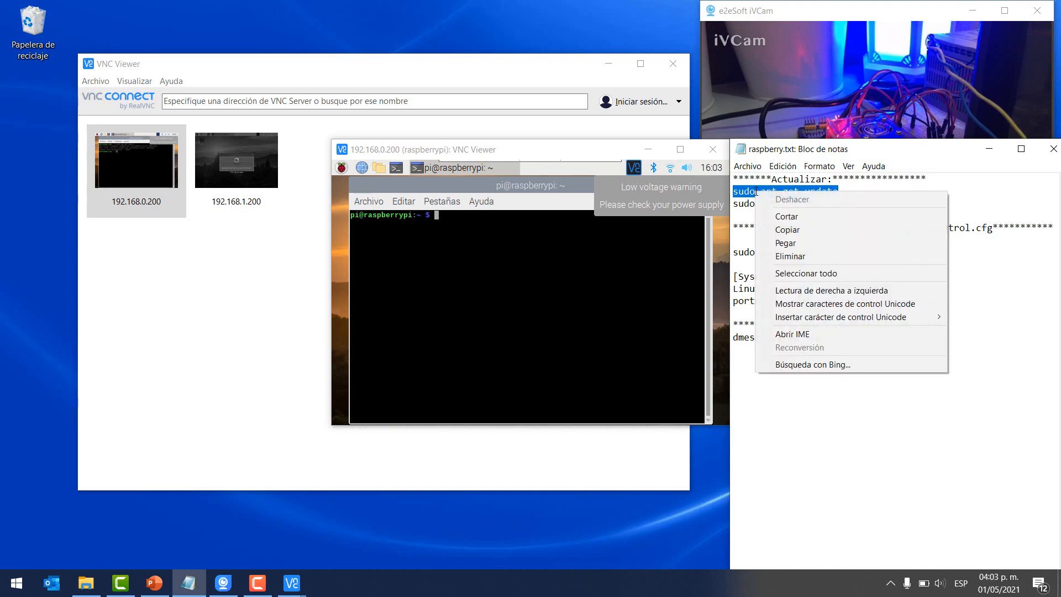
left_click(779, 230)
right_click(463, 216)
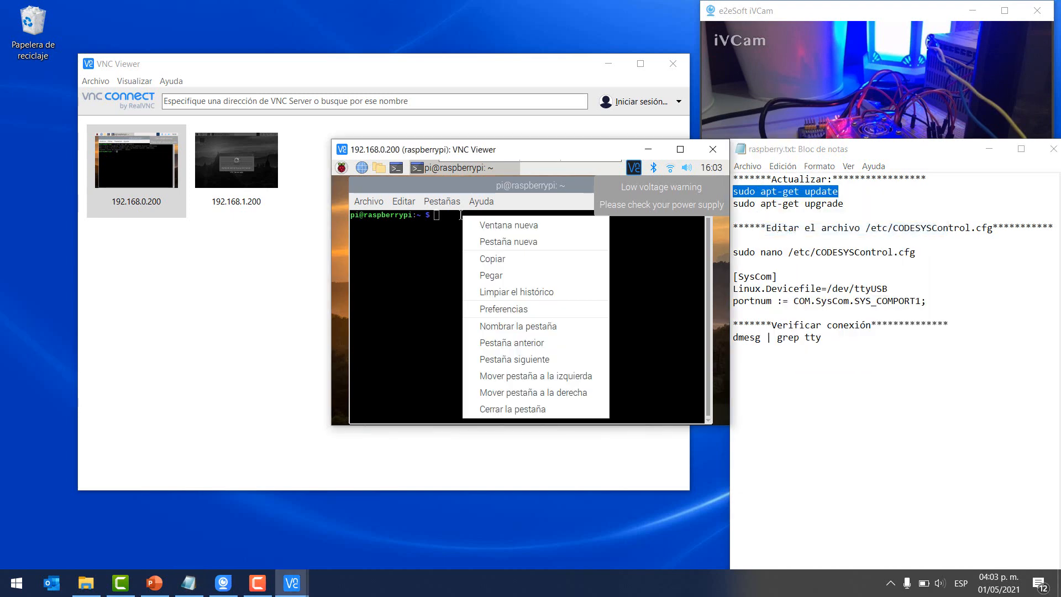
left_click(492, 275)
key("Return")
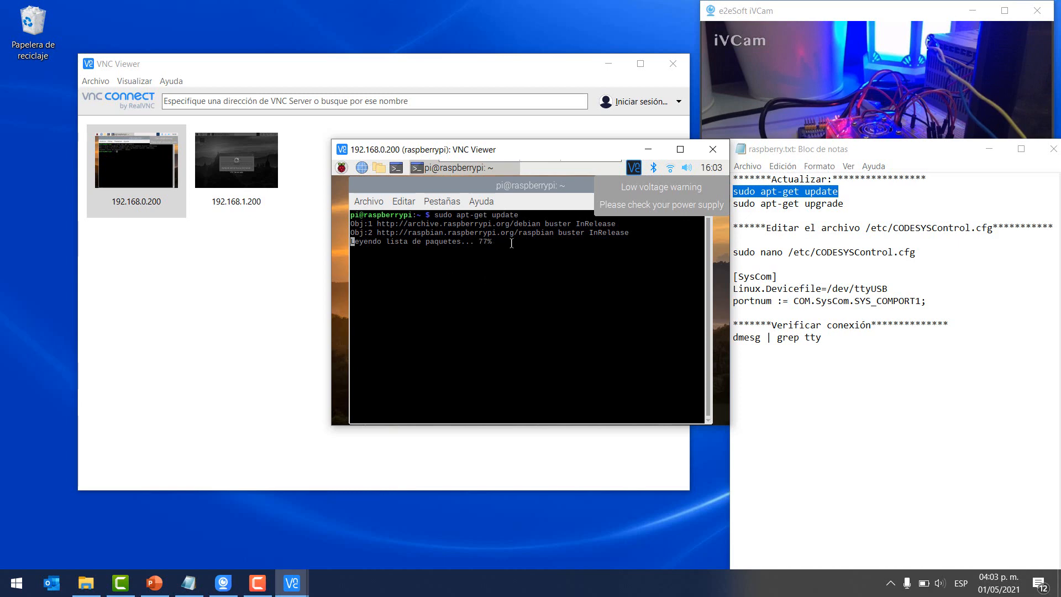
- Copy 'sudo apt-get upgrade' from the notes and run it in the Pi terminal
left_click(834, 205)
left_click_drag(835, 205, 751, 206)
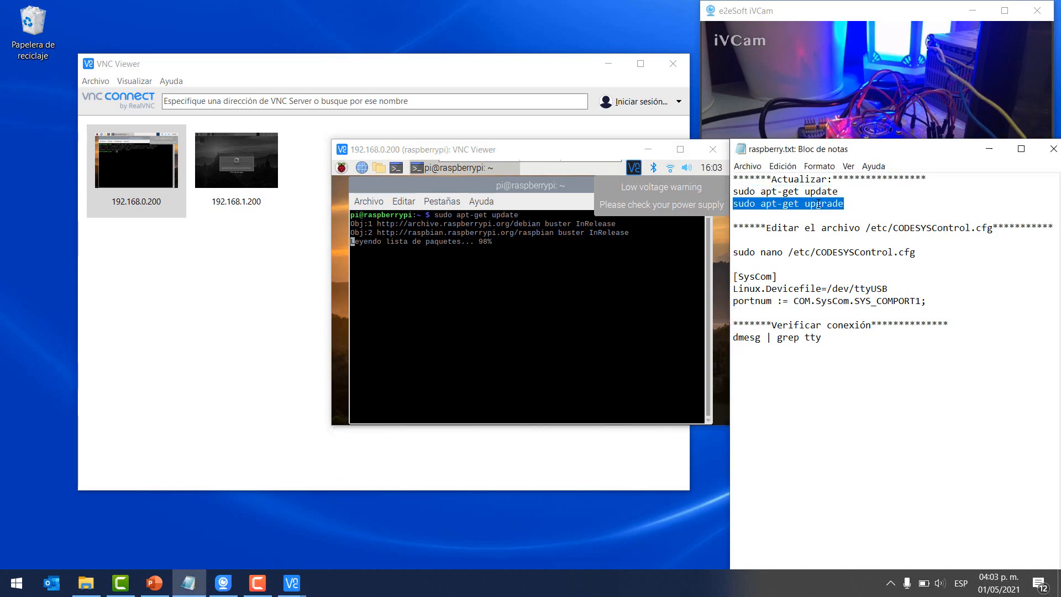
right_click(819, 205)
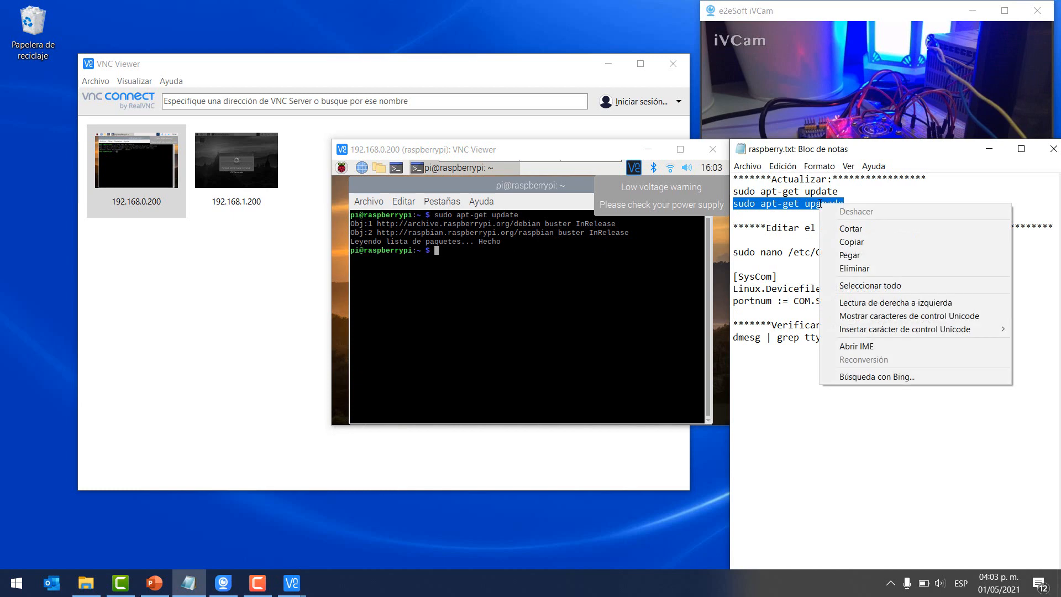
left_click(839, 242)
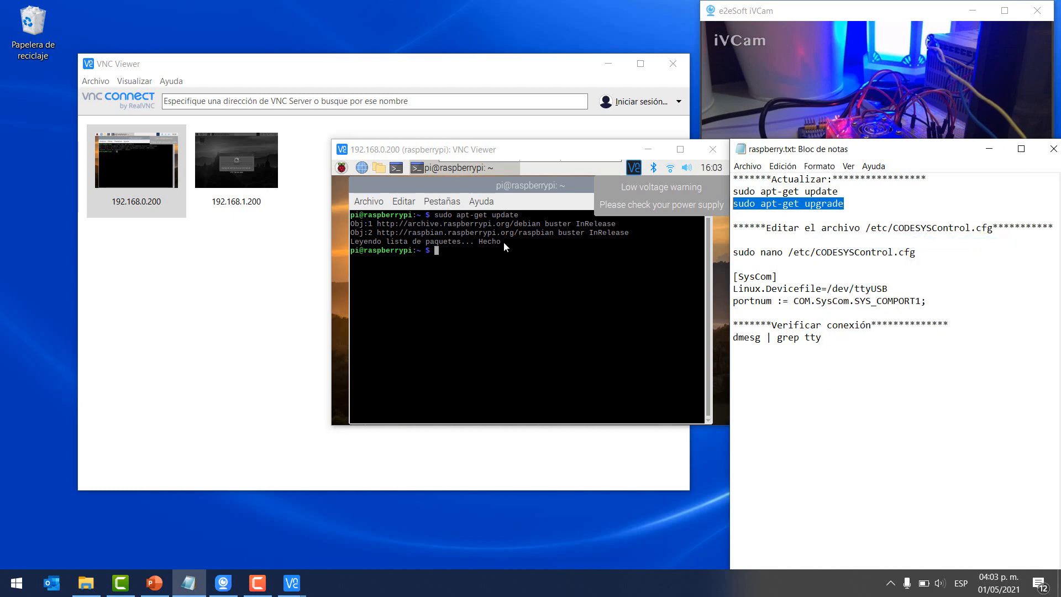
left_click(449, 251)
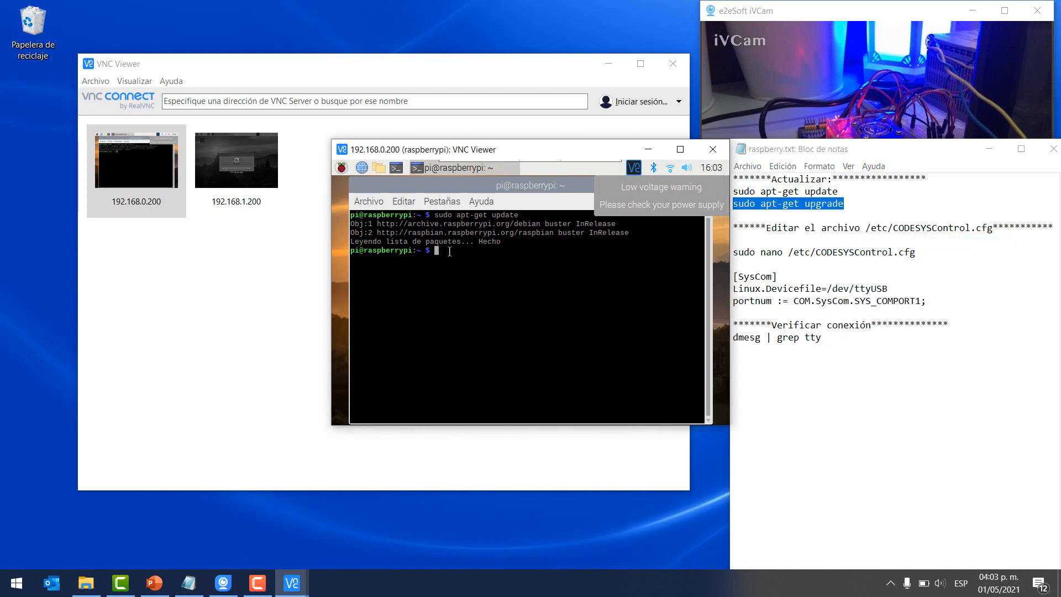
right_click(450, 250)
left_click(540, 276)
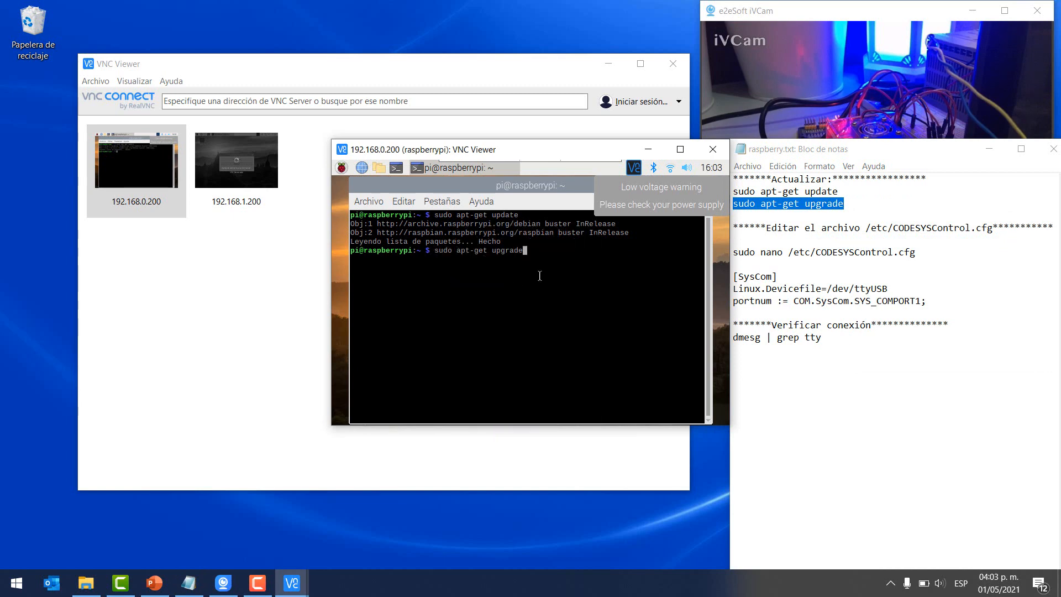
key("Return")
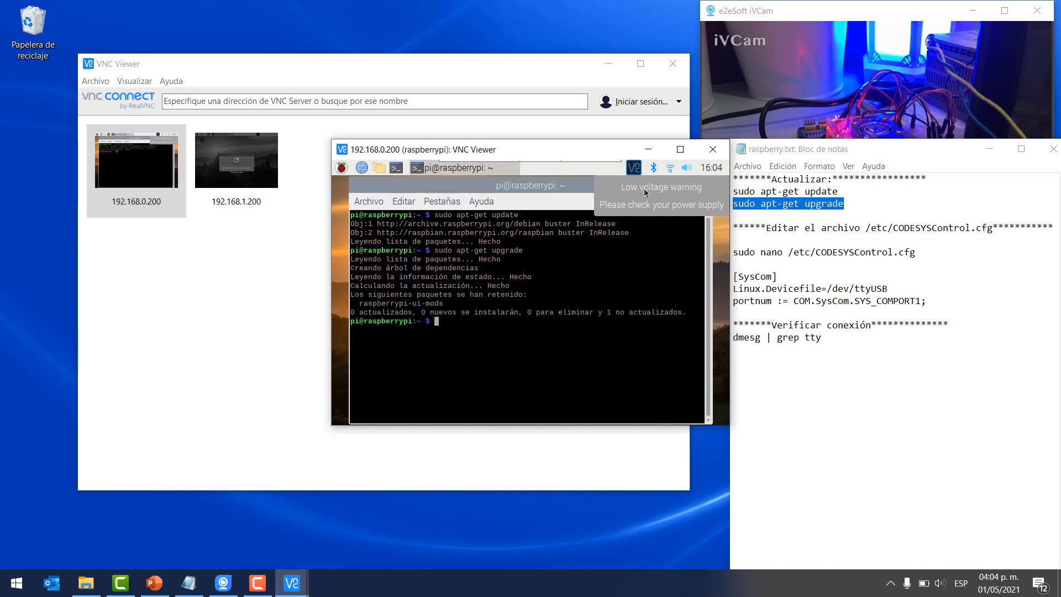
- Highlight the upgrade output and the note about editing CODESYSControl.cfg
mouse_move(672, 170)
left_click_drag(434, 251, 694, 313)
left_click(491, 290)
left_click_drag(688, 313, 449, 270)
left_click(447, 320)
left_click_drag(767, 228, 968, 230)
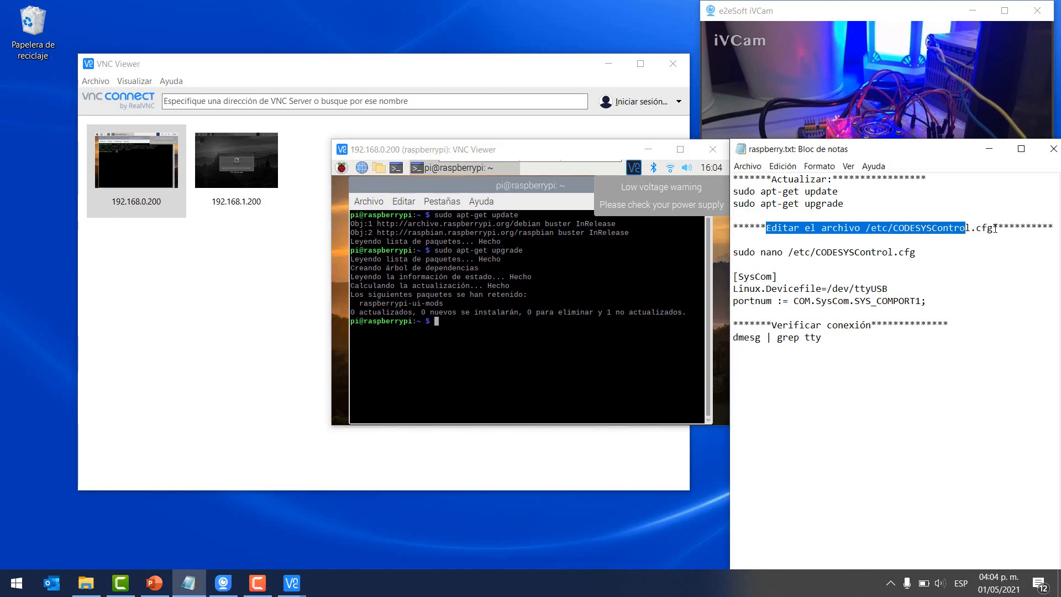
left_click(742, 254)
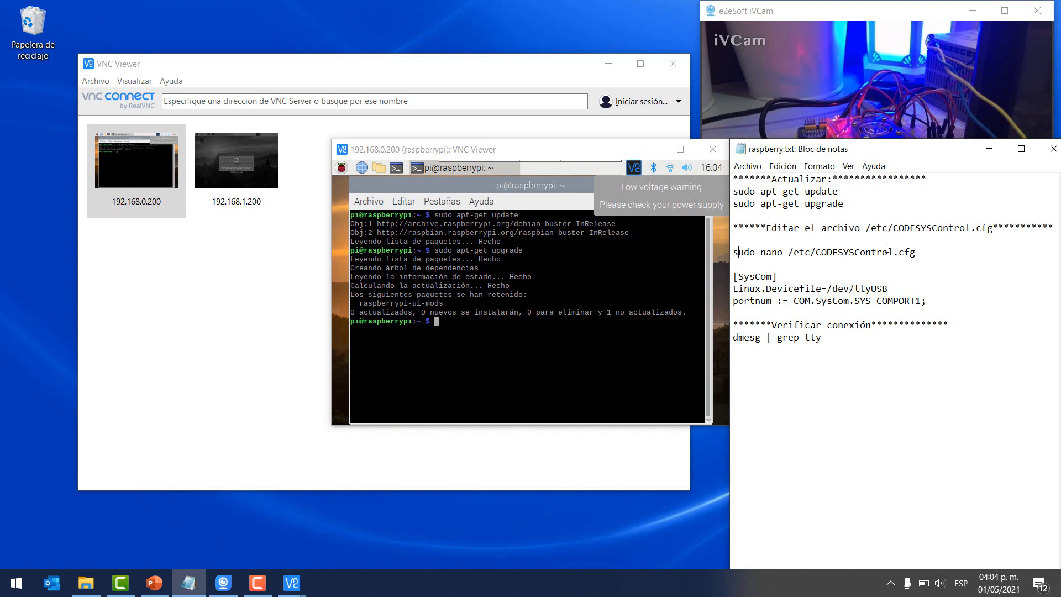
- Copy 'sudo nano /etc/CODESYSControl.cfg' from the notes and run it in the Pi terminal
left_click_drag(918, 253, 734, 253)
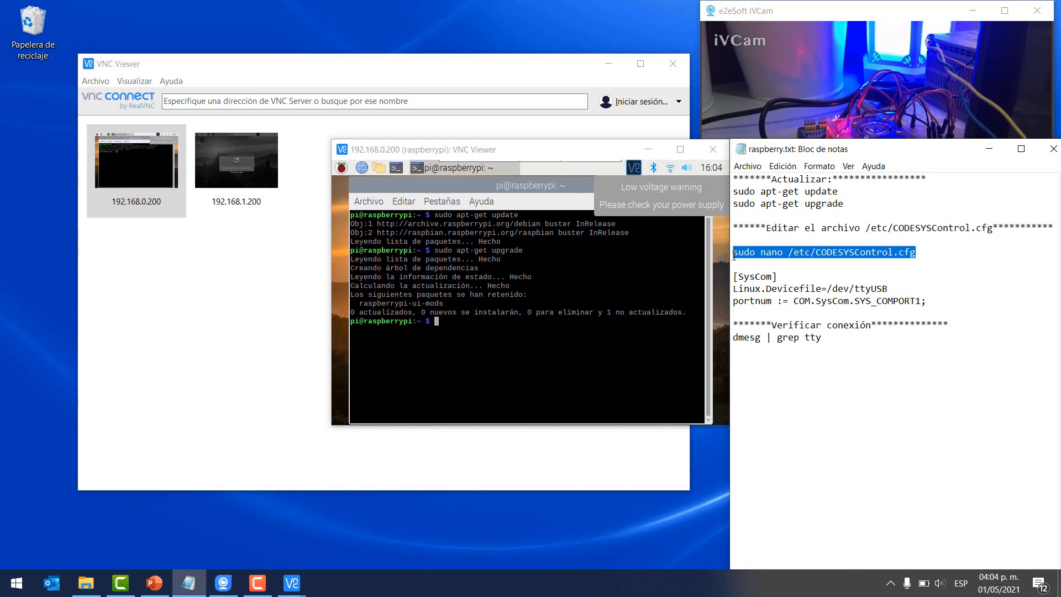
right_click(741, 255)
left_click(772, 293)
left_click(476, 323)
right_click(477, 324)
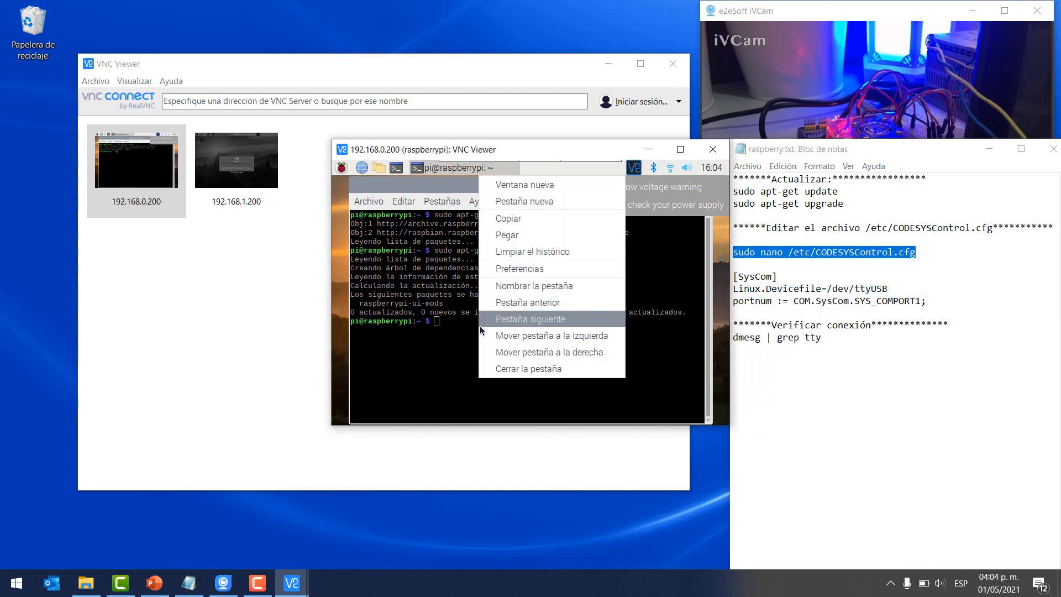
left_click(514, 237)
key("Return")
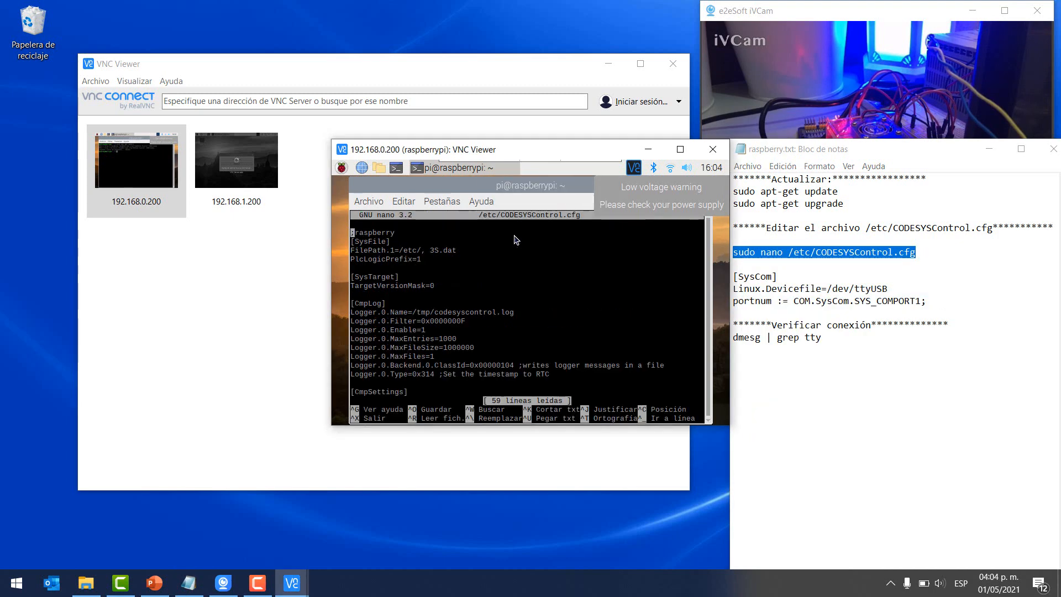
- Look through the config file and copy the three-line [SysCom] block from the notes
key("Down")
key("Down")
key("Down")
key("Down")
key("Down")
key("Down")
key("Down")
key("Down")
key("Down")
key("Down")
key("Down")
key("Down")
key("Down")
key("Down")
key("Down")
key("Down")
key("Down")
key("Down")
key("Down")
key("Down")
key("Down")
key("Down")
key("Down")
key("Down")
key("Down")
key("Down")
key("Down")
key("Down")
key("Down")
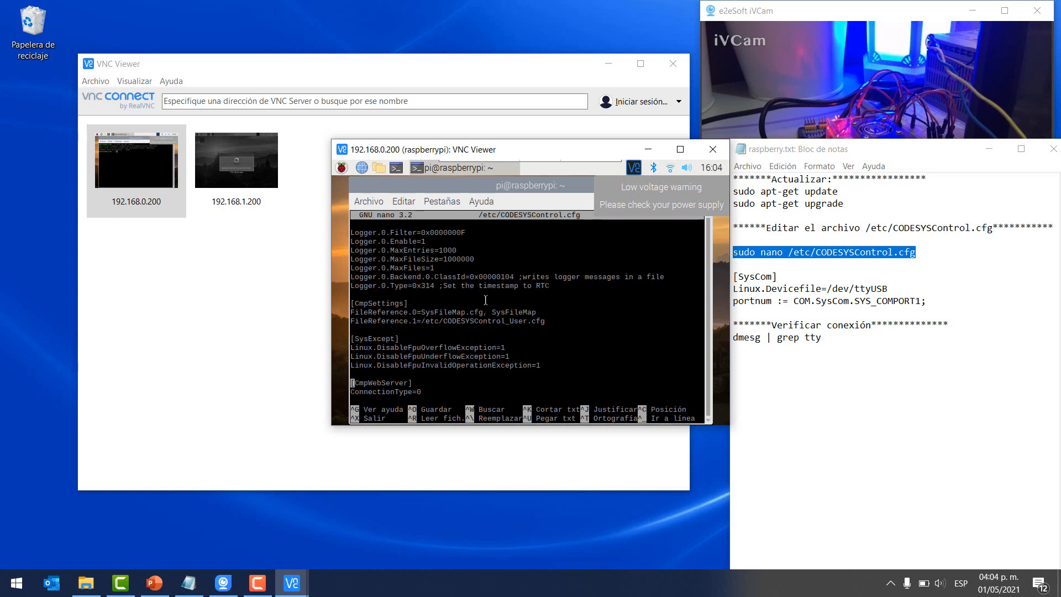
key("Down")
key("Down")
key("Down")
key("Down")
key("Down")
key("Down")
key("Down")
key("Down")
key("Down")
key("Down")
key("Down")
key("Down")
key("Down")
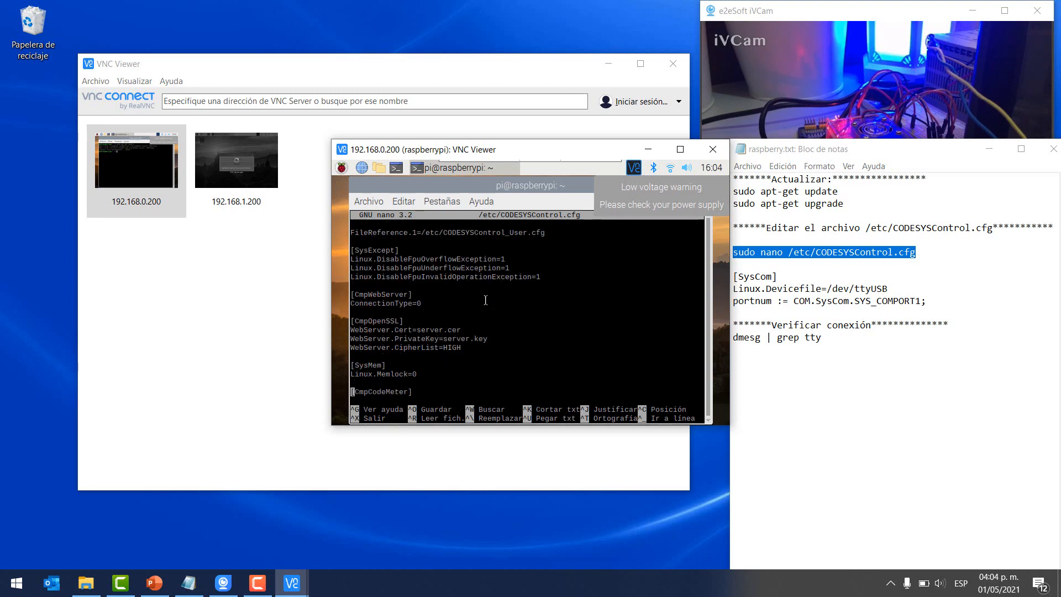
key("Up")
key("Up")
key("Up")
key("Up")
key("Up")
key("Up")
key("Up")
key("Up")
key("Up")
key("Up")
key("Up")
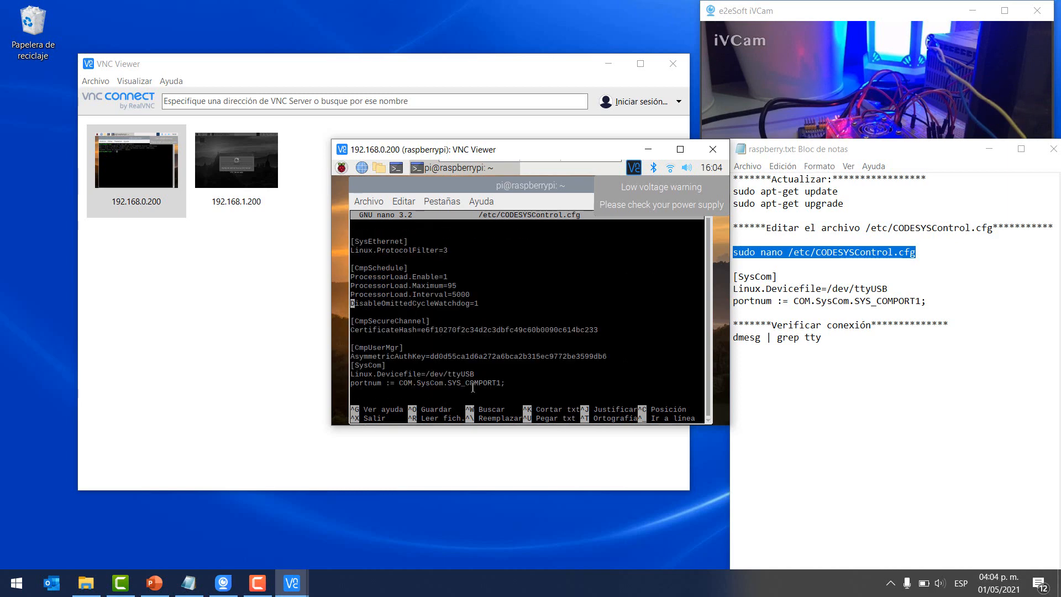
left_click_drag(926, 301, 734, 277)
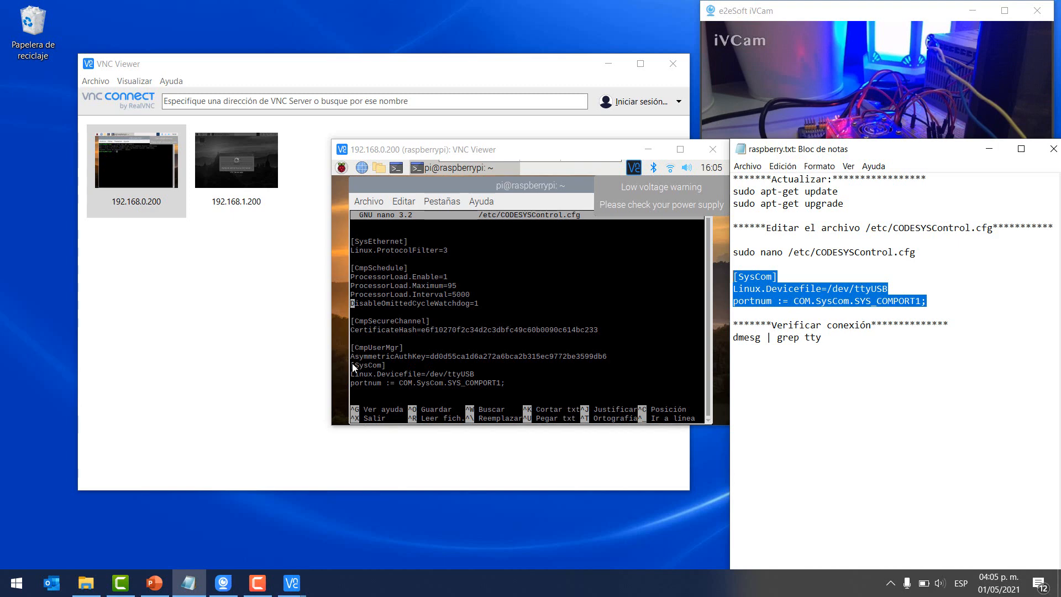
left_click_drag(351, 365, 517, 384)
key("ctrl+c")
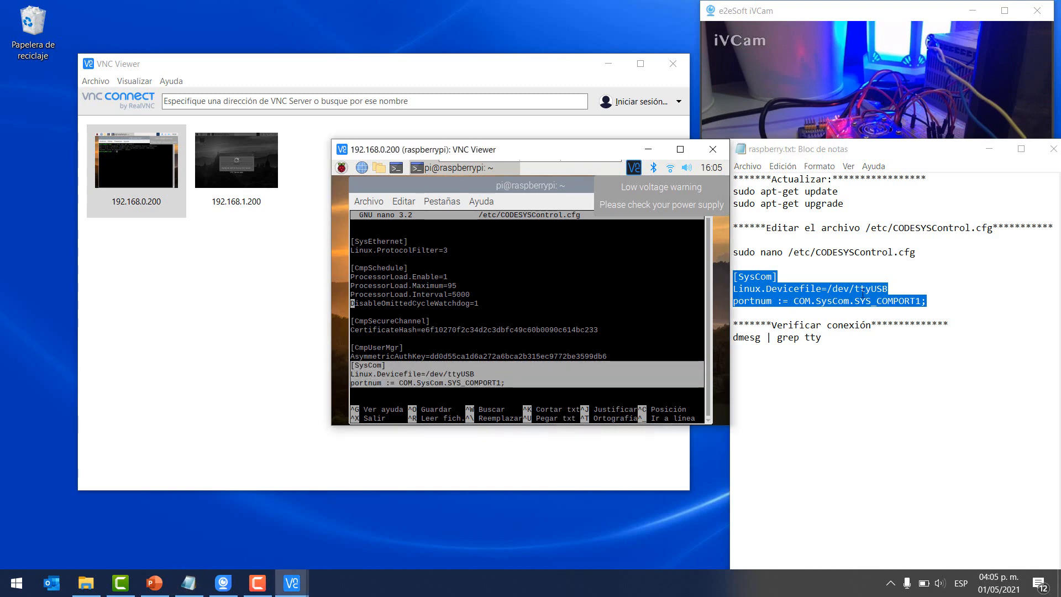
right_click(864, 293)
left_click(882, 332)
left_click(511, 382)
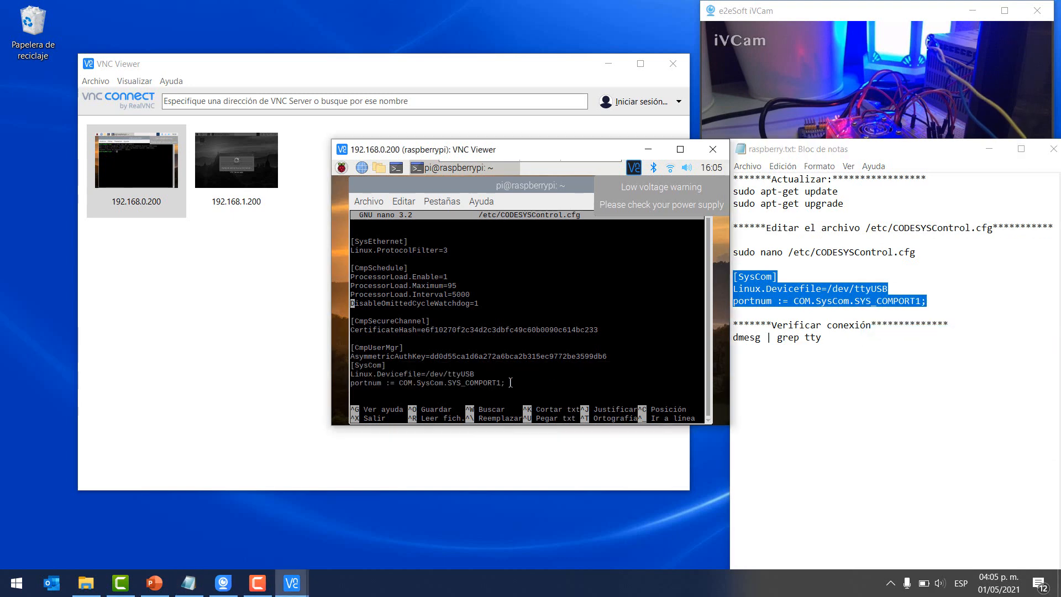
- Paste the [SysCom] block at the end of the file and delete the duplicated copy
key("Return")
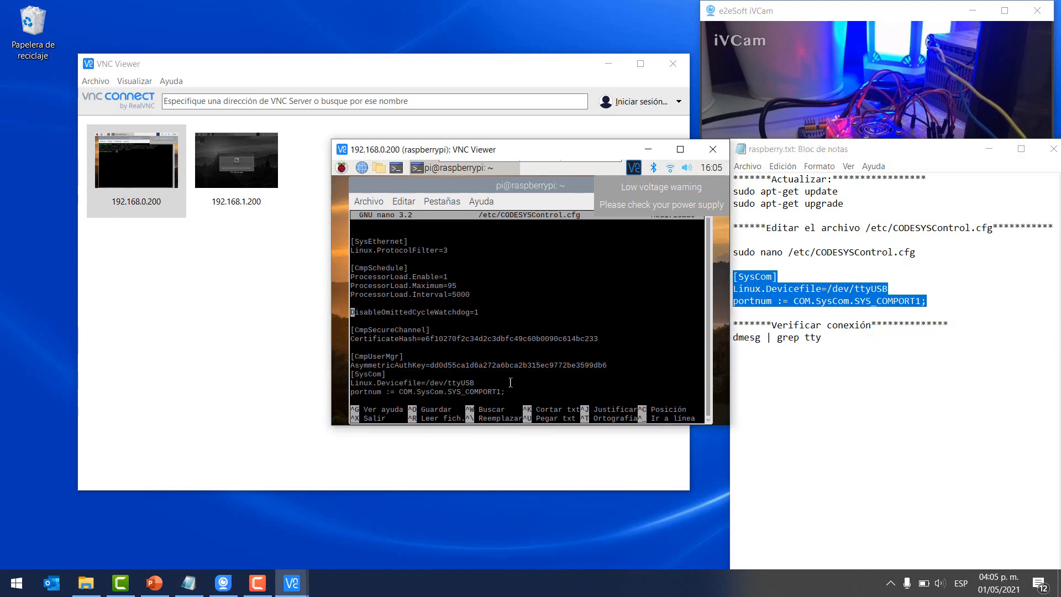
key("Down")
key("Down")
key("Down")
key("Down")
key("Down")
key("Down")
key("Down")
key("Down")
key("Down")
key("Down")
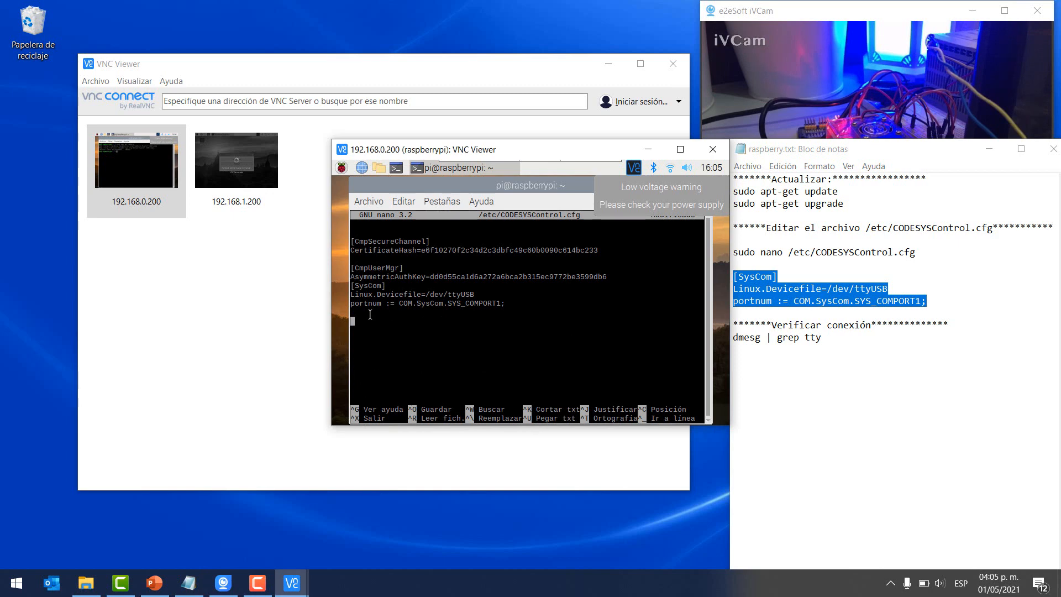
right_click(370, 321)
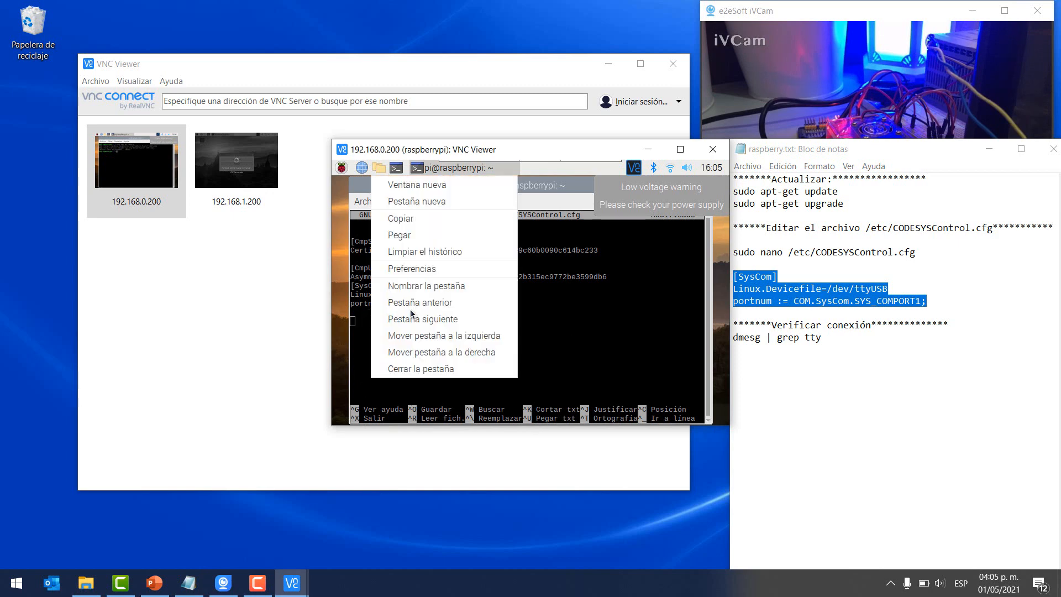
left_click(406, 235)
left_click_drag(506, 338, 337, 323)
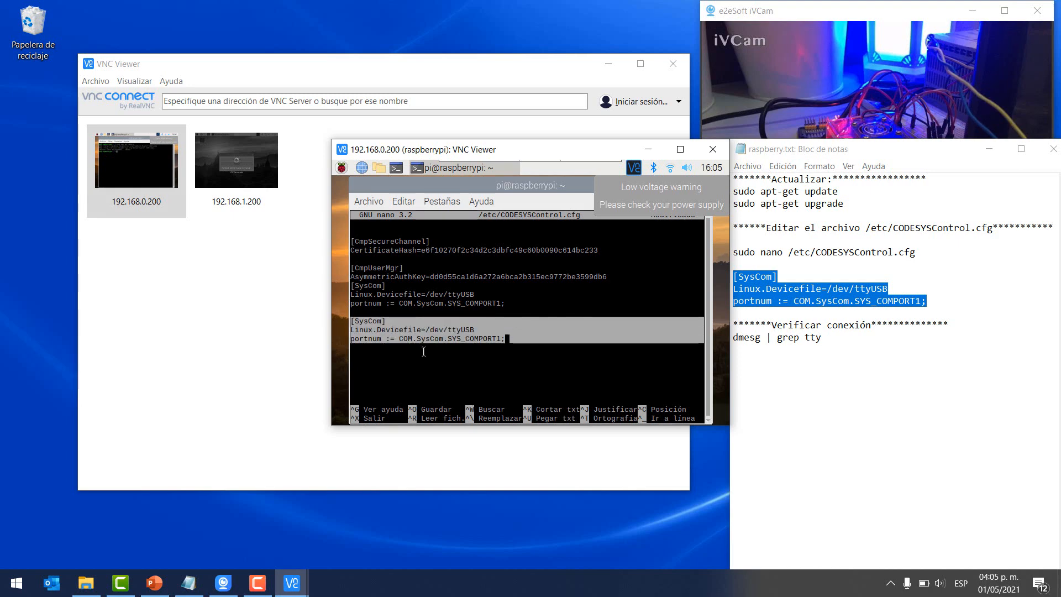
key("Return")
key("BackSpace")
key("BackSpace")
key("BackSpace")
key("BackSpace")
key("BackSpace")
key("BackSpace")
key("BackSpace")
key("BackSpace")
key("BackSpace")
key("BackSpace")
key("BackSpace")
key("BackSpace")
key("BackSpace")
key("BackSpace")
key("BackSpace")
key("BackSpace")
key("BackSpace")
key("BackSpace")
key("BackSpace")
key("BackSpace")
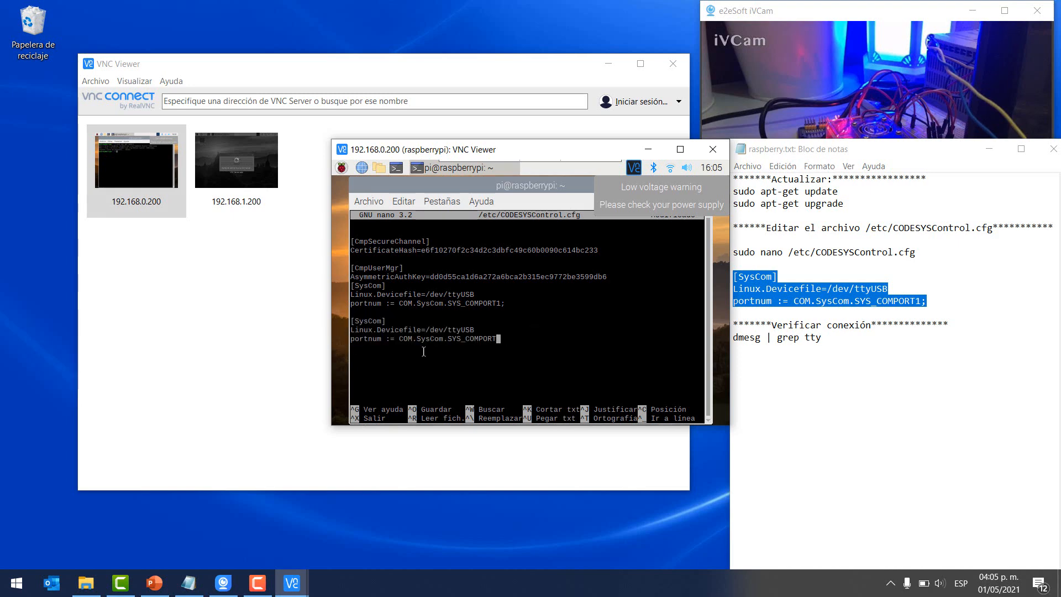
key("BackSpace")
key("BackSpace")
key("BackSpace")
key("BackSpace")
key("BackSpace")
key("BackSpace")
key("BackSpace")
key("BackSpace")
key("BackSpace")
key("BackSpace")
key("BackSpace")
key("BackSpace")
key("BackSpace")
key("BackSpace")
key("BackSpace")
key("BackSpace")
key("BackSpace")
key("BackSpace")
key("BackSpace")
key("BackSpace")
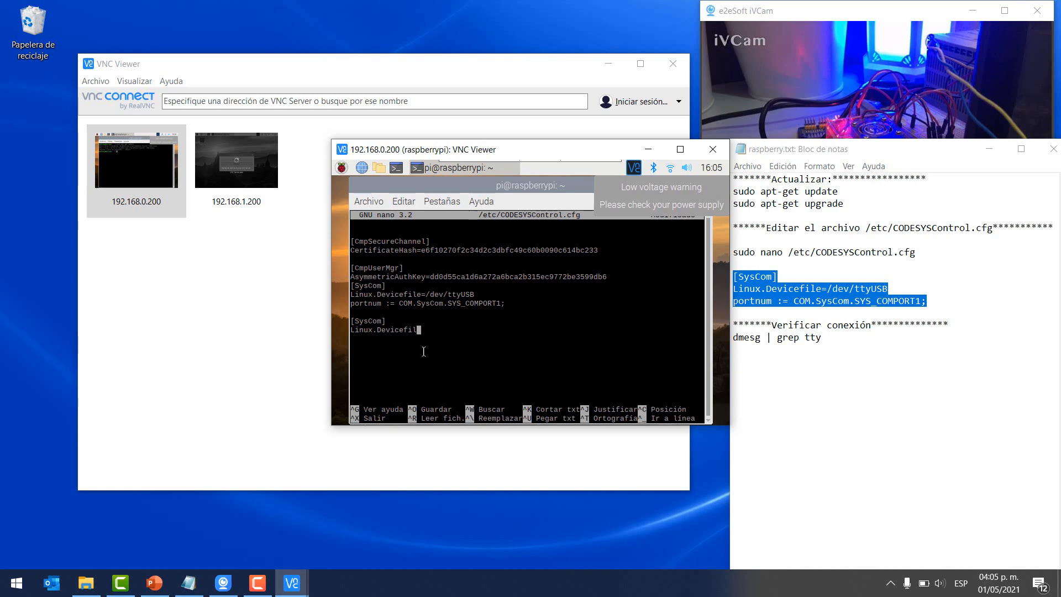
key("BackSpace")
key("BackSpace")
key("BackSpace")
key("BackSpace")
key("BackSpace")
key("Up")
key("Up")
key("Up")
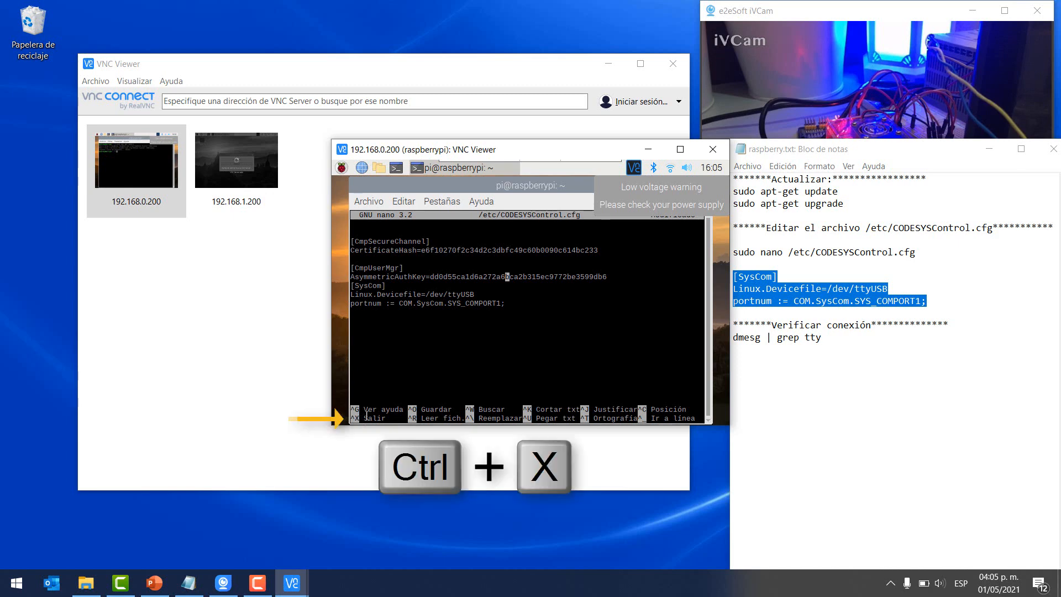
- Exit nano with Ctrl+X, saving CODESYSControl.cfg under its existing name
key("ctrl+x")
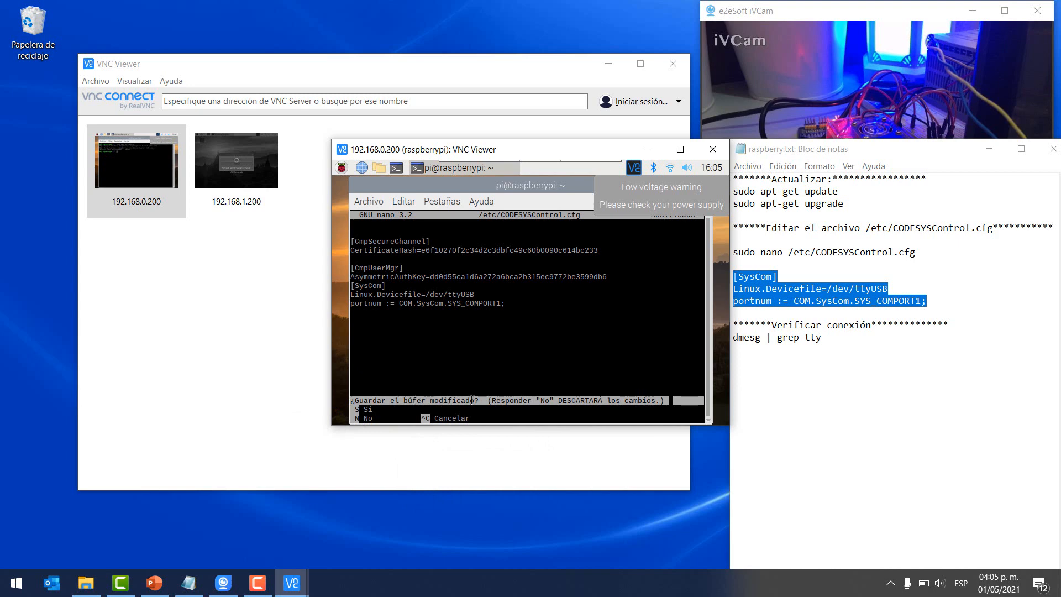
key("s")
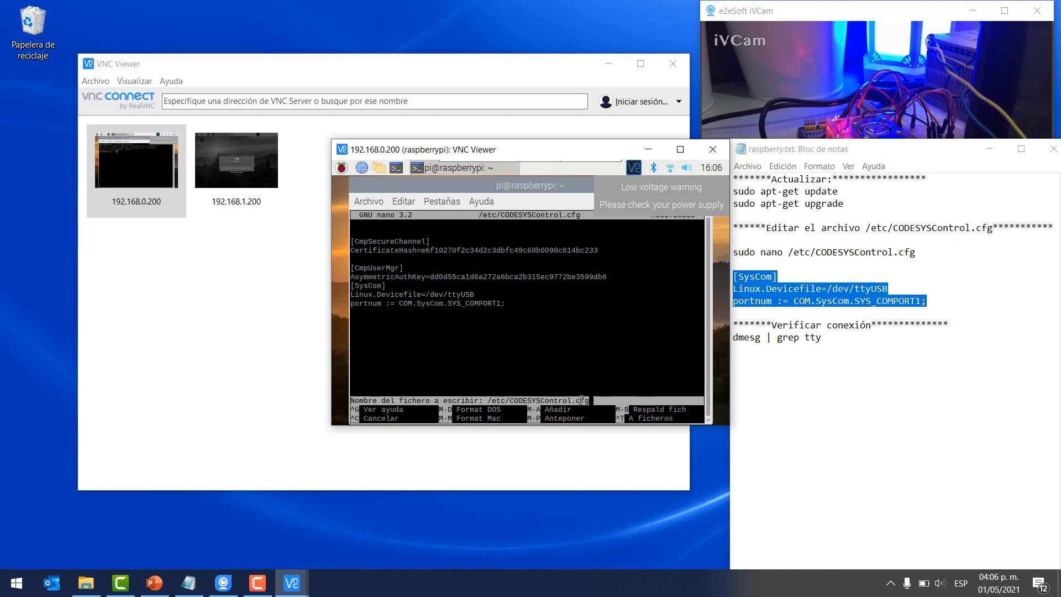
key("Return")
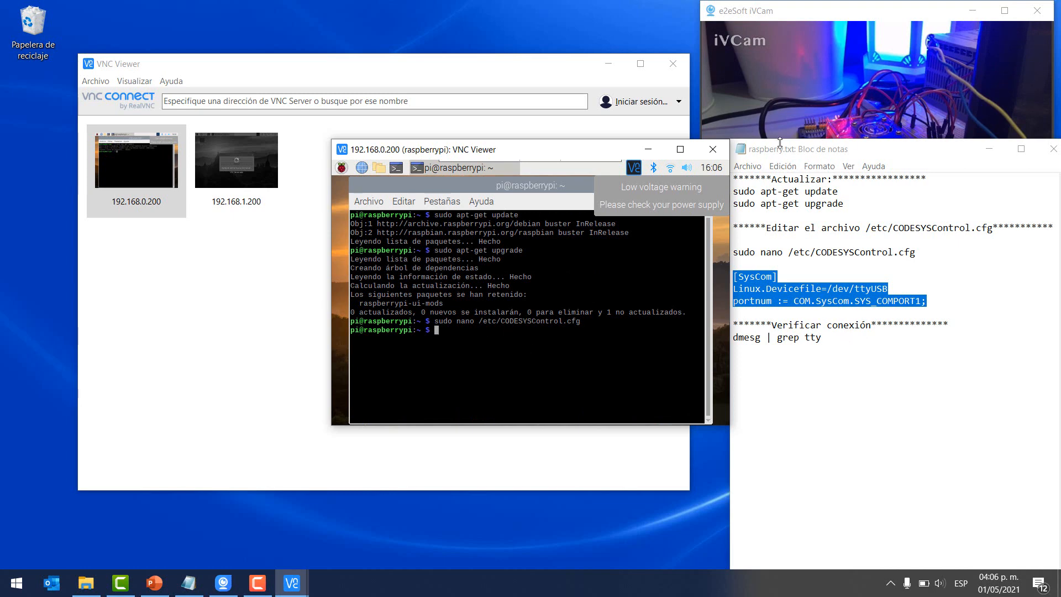
- Copy 'dmesg | grep tty' from the notes and run it in the Pi terminal
left_click(990, 149)
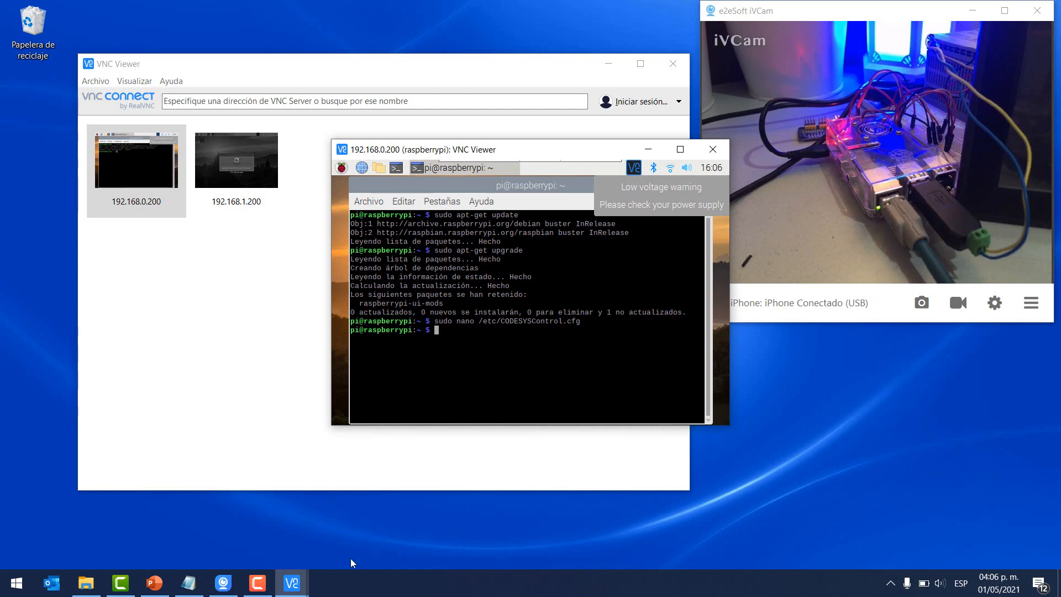
left_click(188, 583)
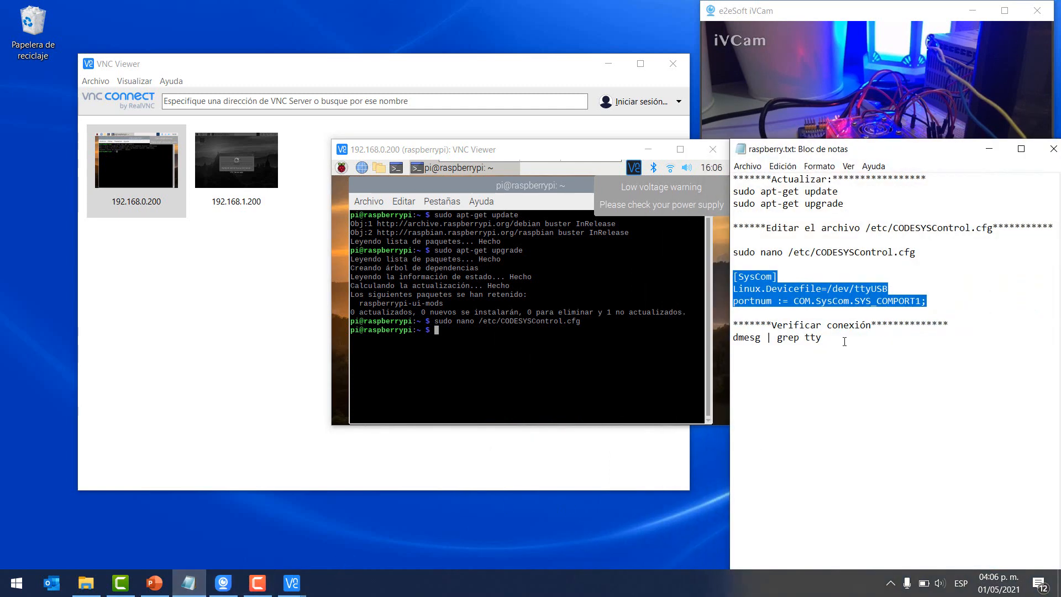
left_click_drag(841, 340, 735, 338)
right_click(748, 339)
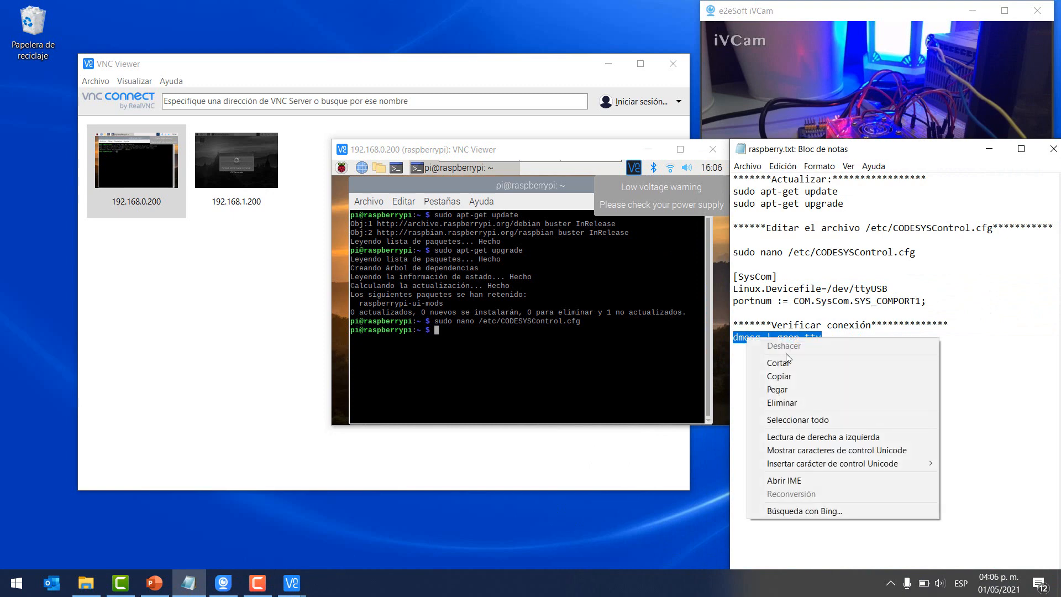
left_click(769, 376)
left_click(506, 334)
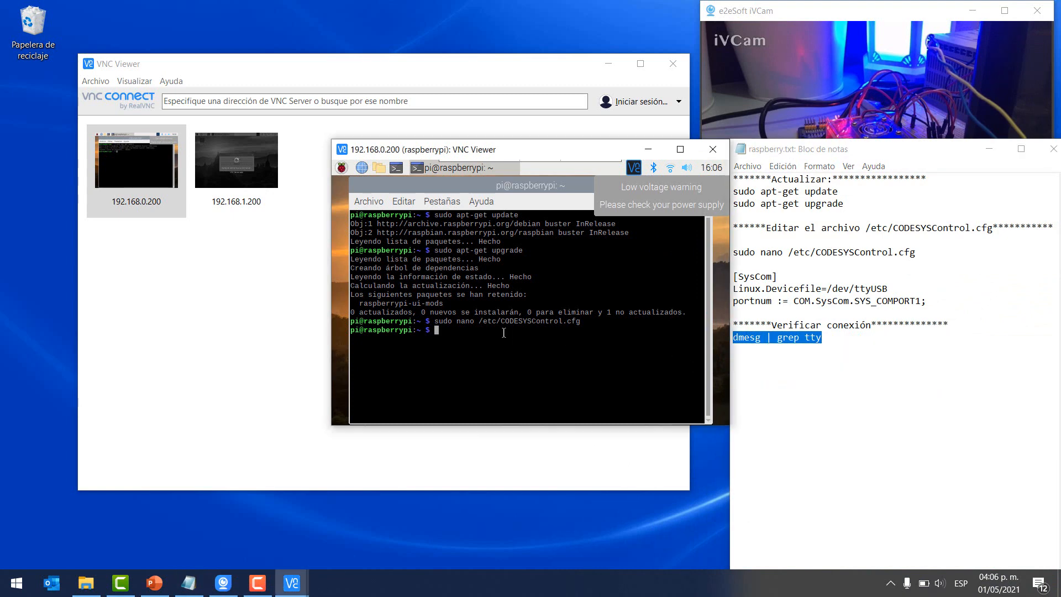
right_click(503, 332)
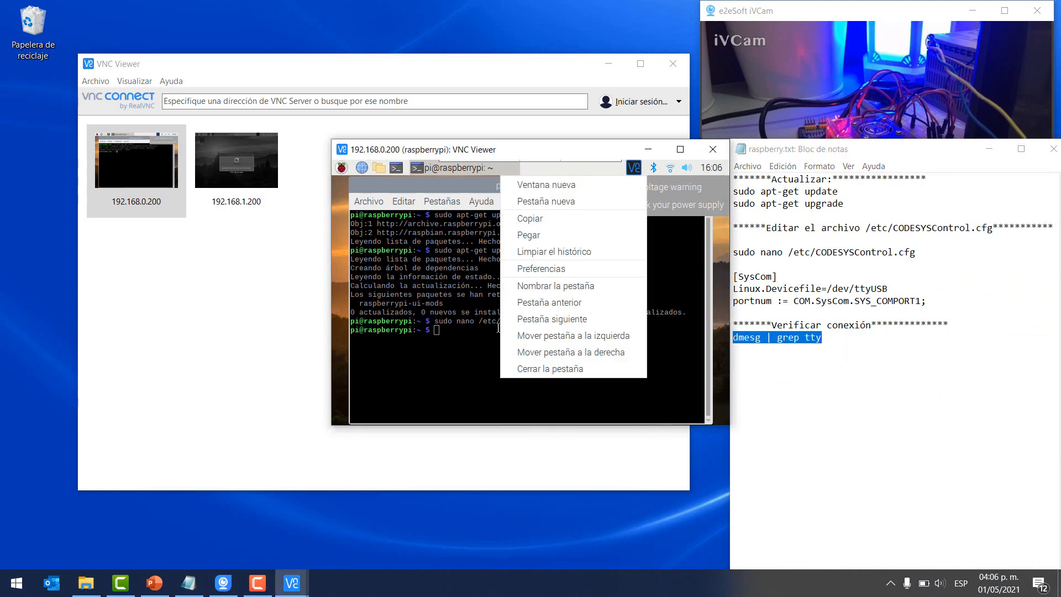
left_click(538, 235)
key("Return")
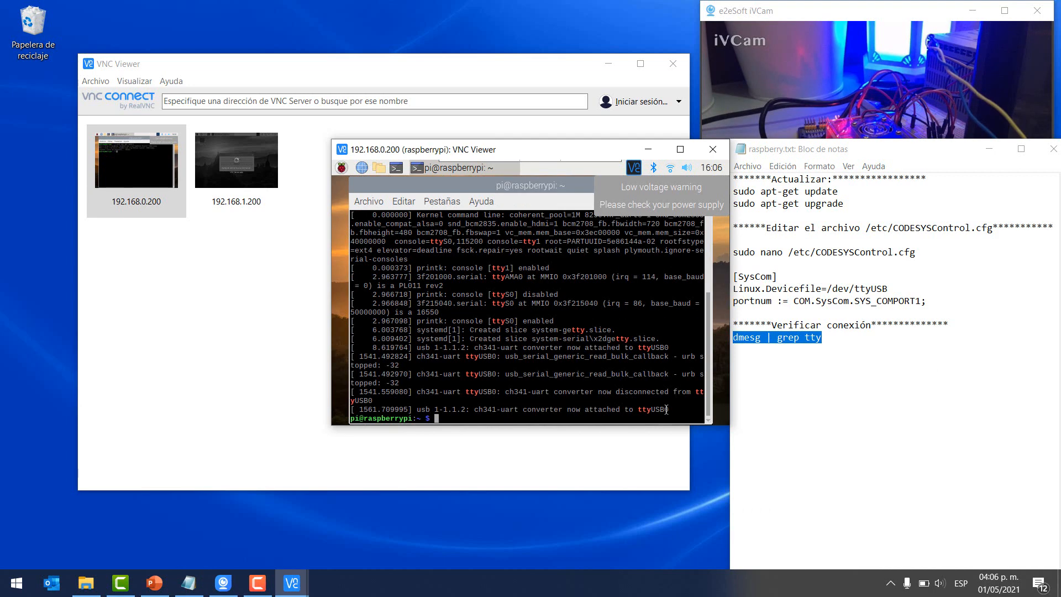
- Point out the ch341-uart converter attached to ttyUSB0 and recall the check command
mouse_move(670, 409)
left_mouse_down()
mouse_move(354, 412)
mouse_move(674, 410)
left_mouse_up()
left_click(484, 410)
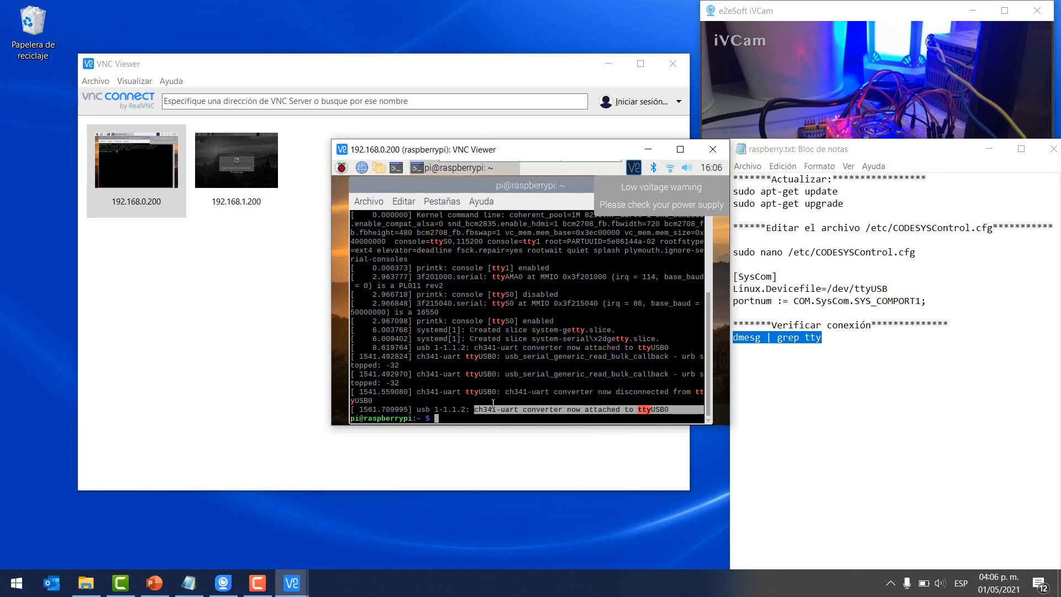
left_click(989, 150)
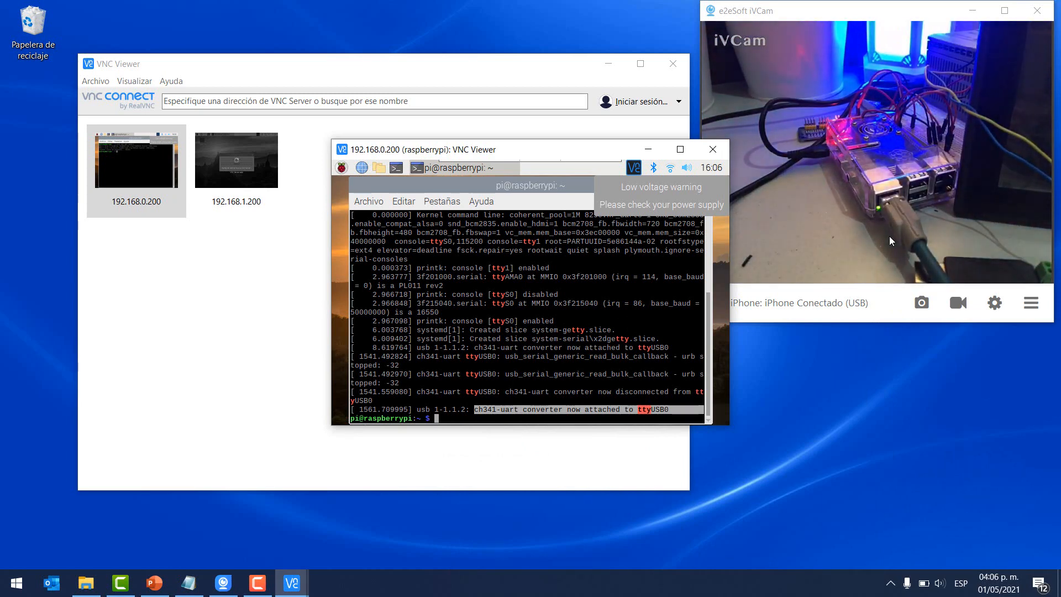
key("Up")
key("Up")
key("Up")
key("Up")
- Rerun 'dmesg | grep tty' after unplugging and highlight the converter disconnected message
key("Down")
key("Down")
key("Down")
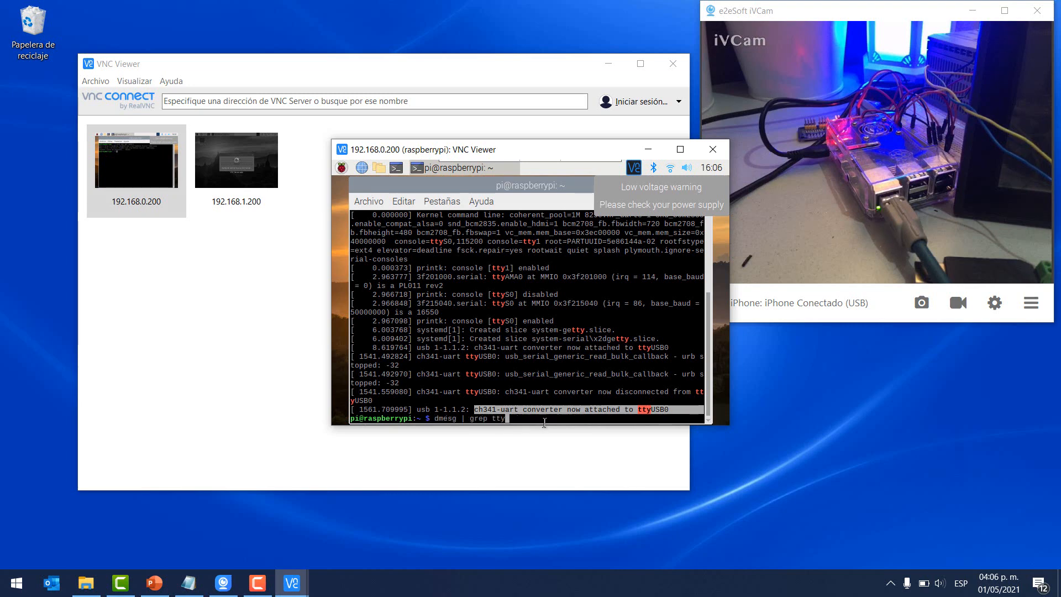
key("Down")
key("Up")
key("Return")
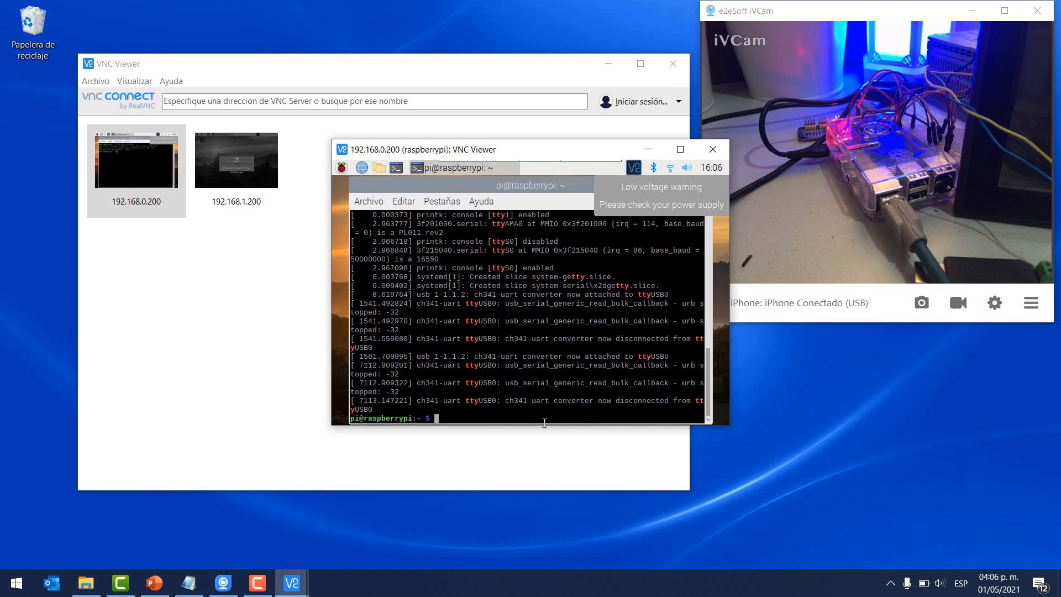
left_click_drag(589, 401, 676, 400)
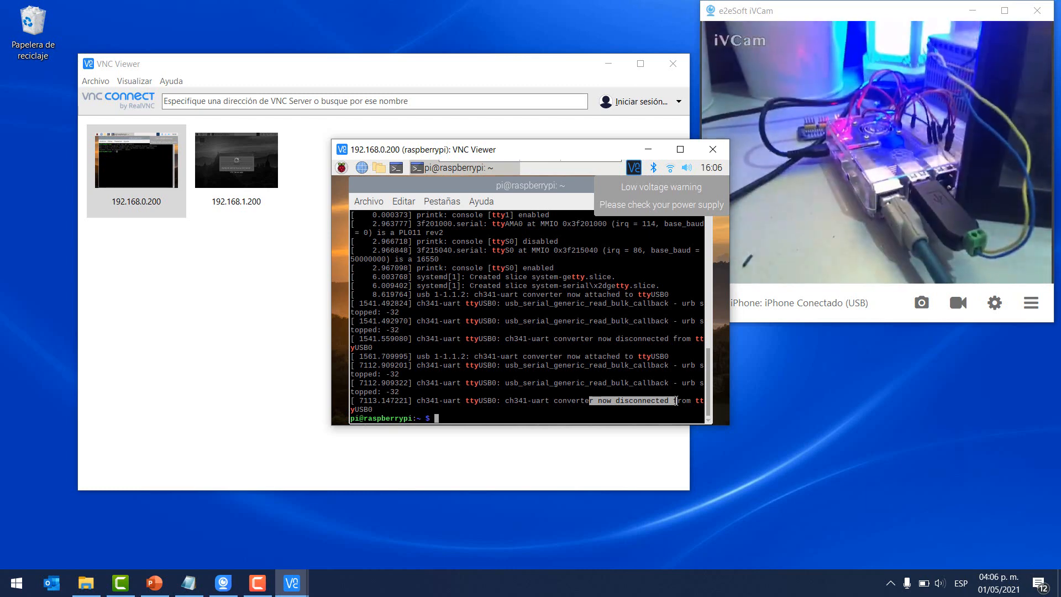
- Rerun the check after replugging and highlight the new ttyUSB0 attach message
key("Up")
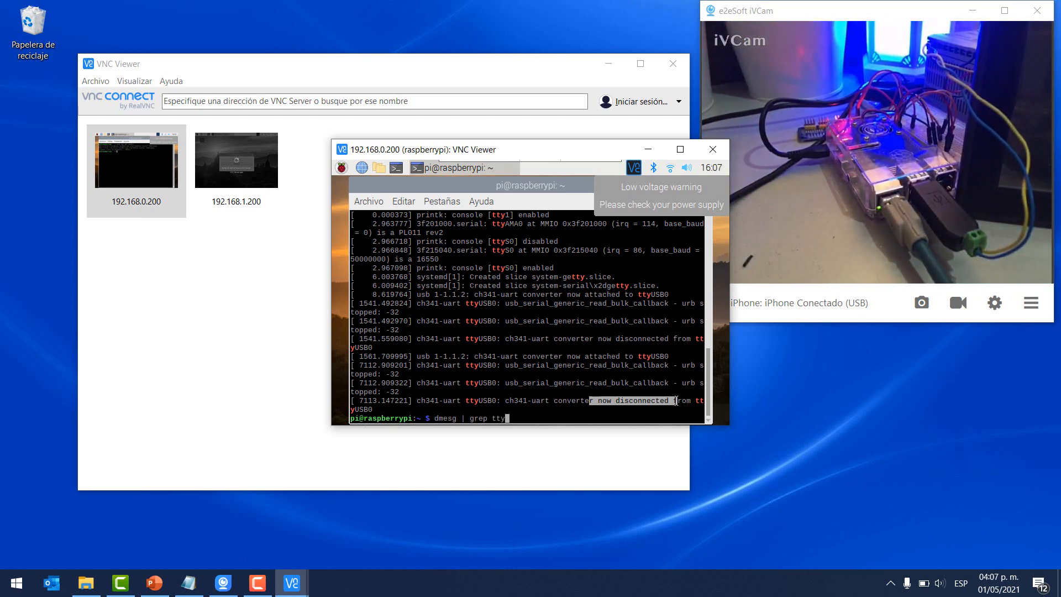
key("Return")
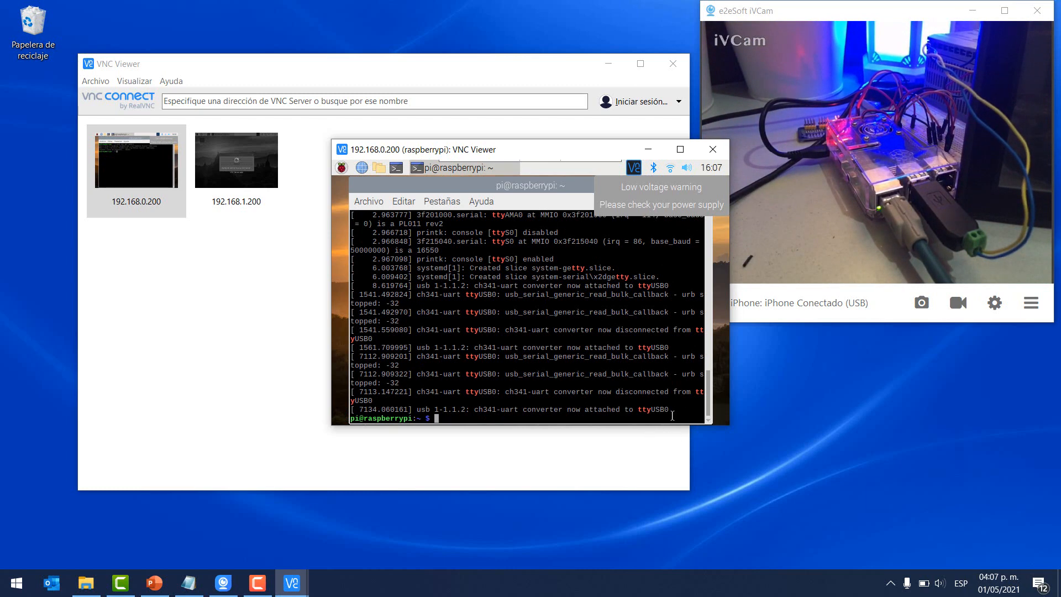
left_click_drag(673, 415, 466, 414)
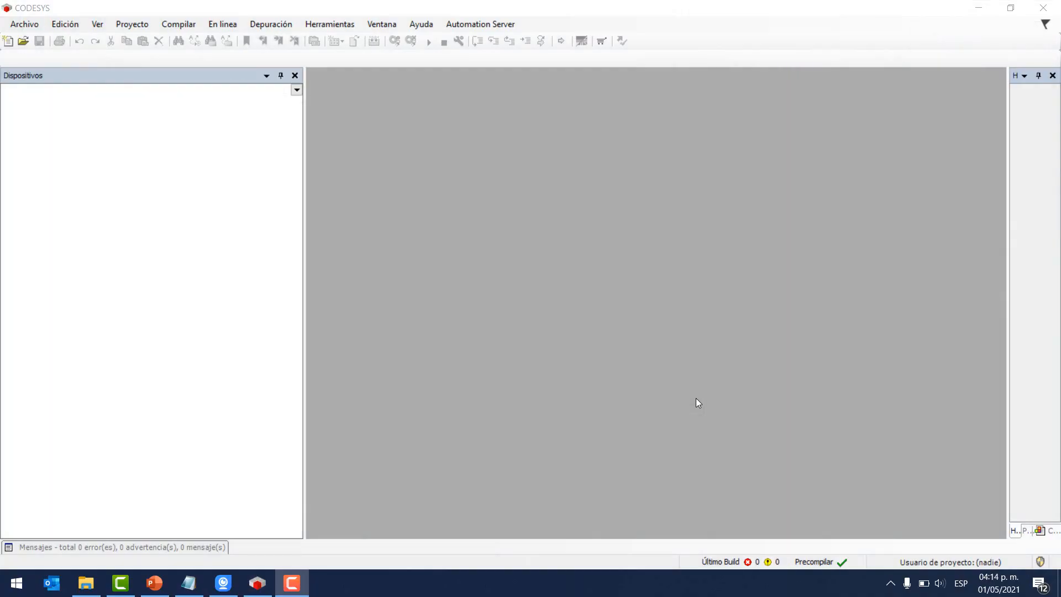
- Check the CODESYS version under Ayuda > Información
left_click(412, 26)
left_click(452, 118)
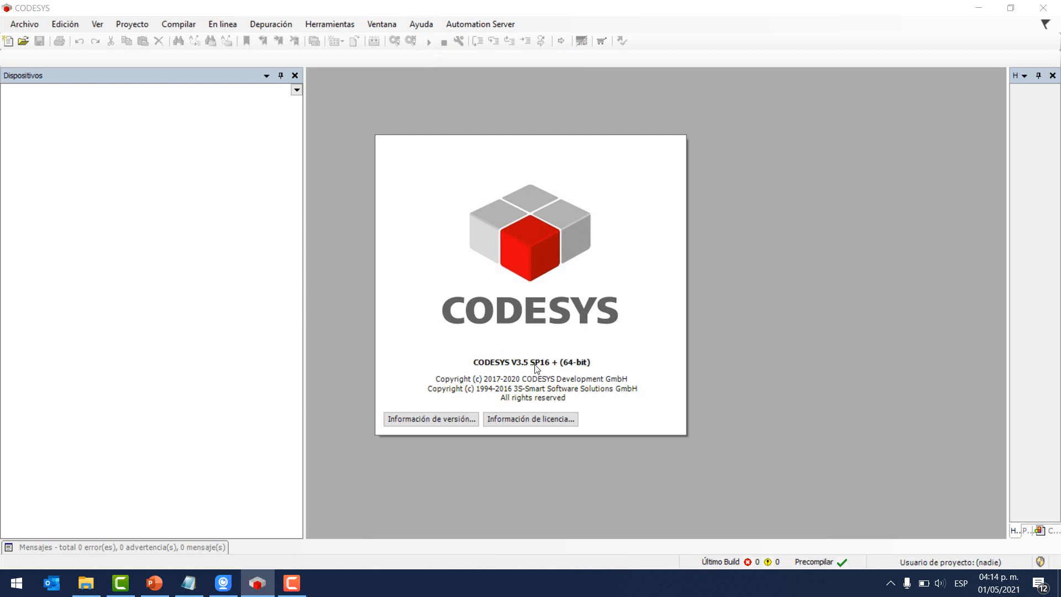
left_click(363, 328)
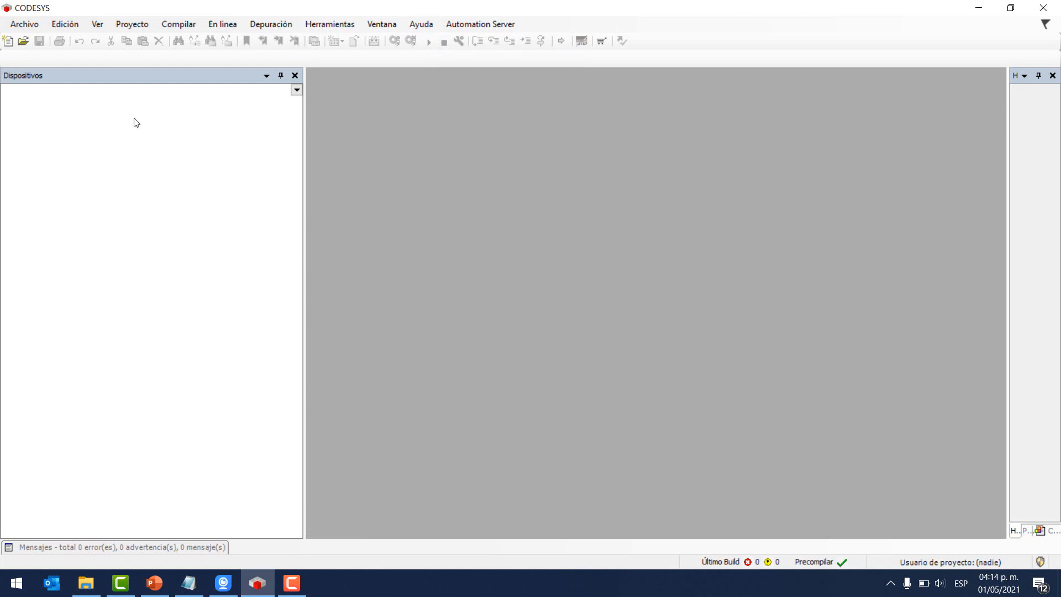
- Create a standard project named HMI_DELTA_RS485
left_click(7, 42)
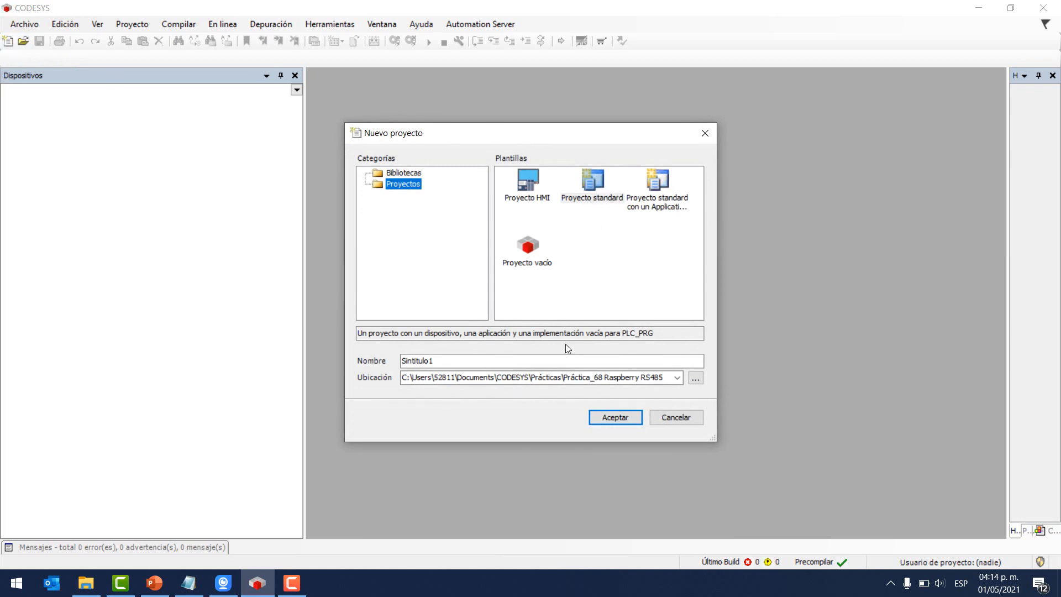
left_click(587, 199)
left_click_drag(453, 363, 357, 354)
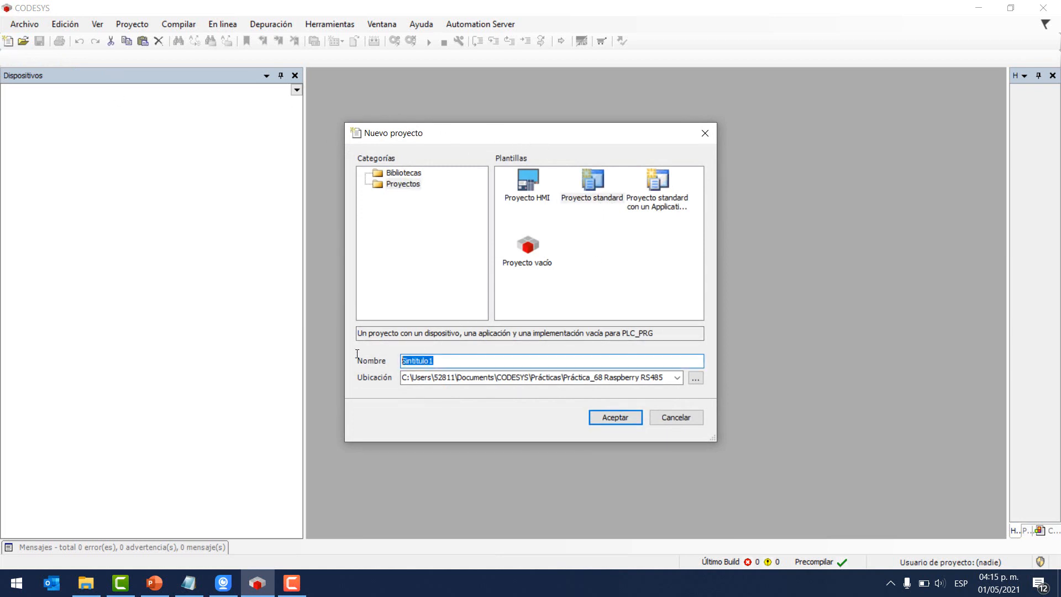
key("Caps_Lock")
type("HMI_")
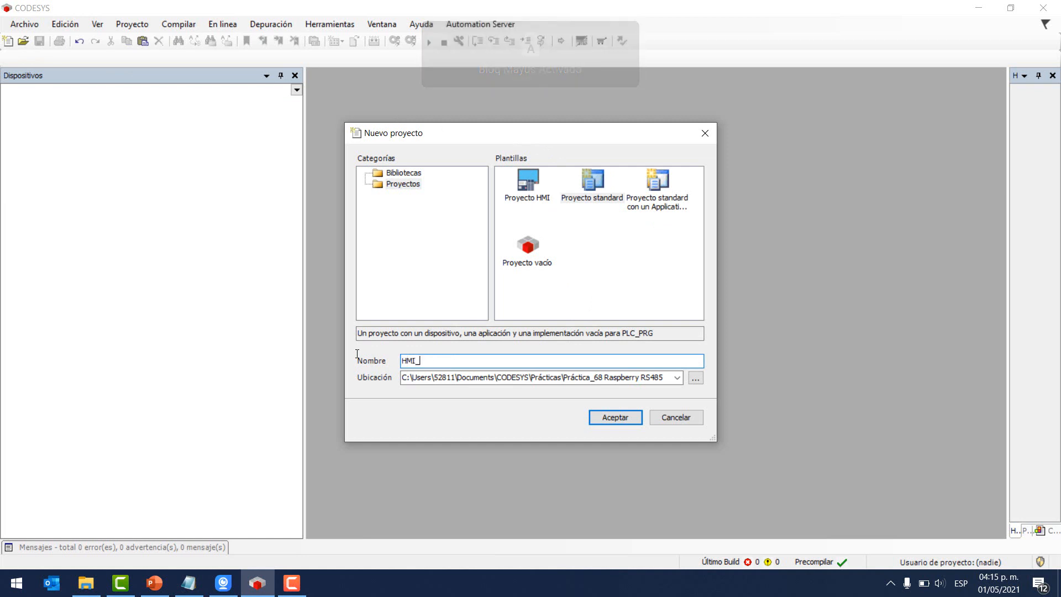
type("DELTA_")
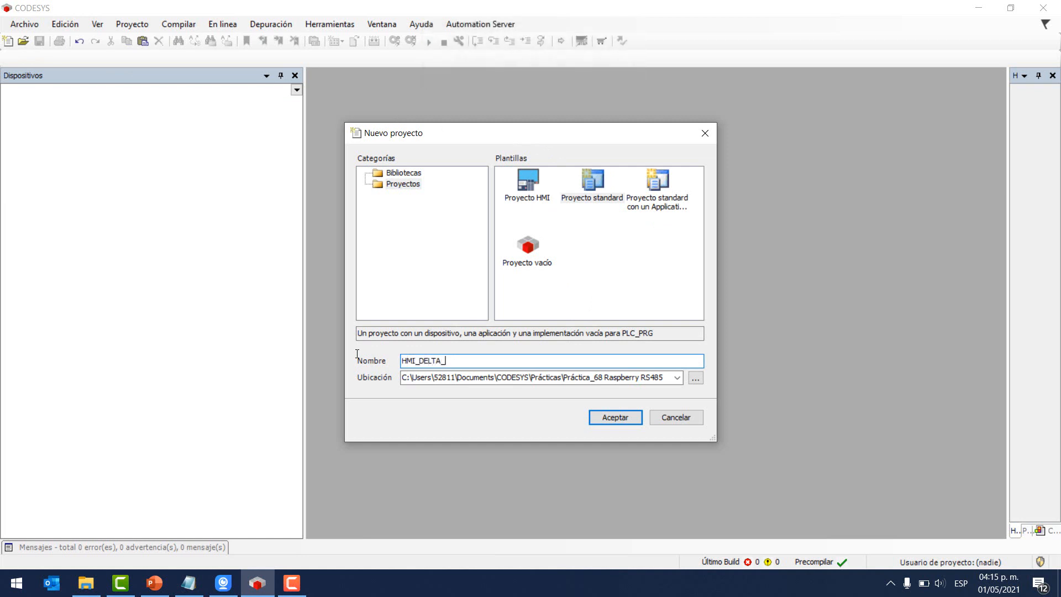
type("RS485")
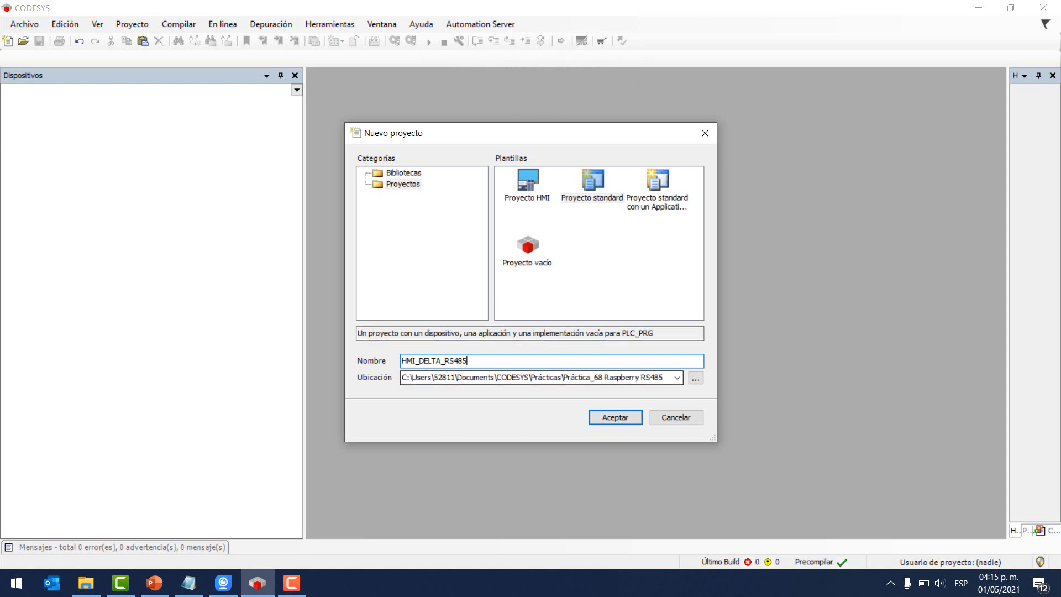
left_click(614, 417)
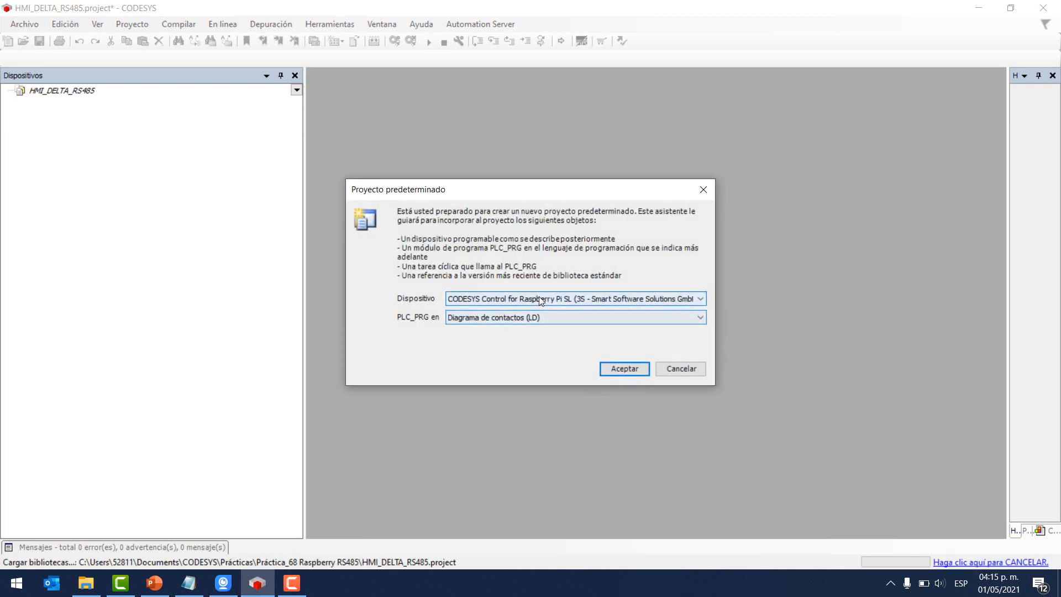
- Keep CODESYS Control for Raspberry Pi SL as device with PLC_PRG in Ladder (LD)
left_click(540, 299)
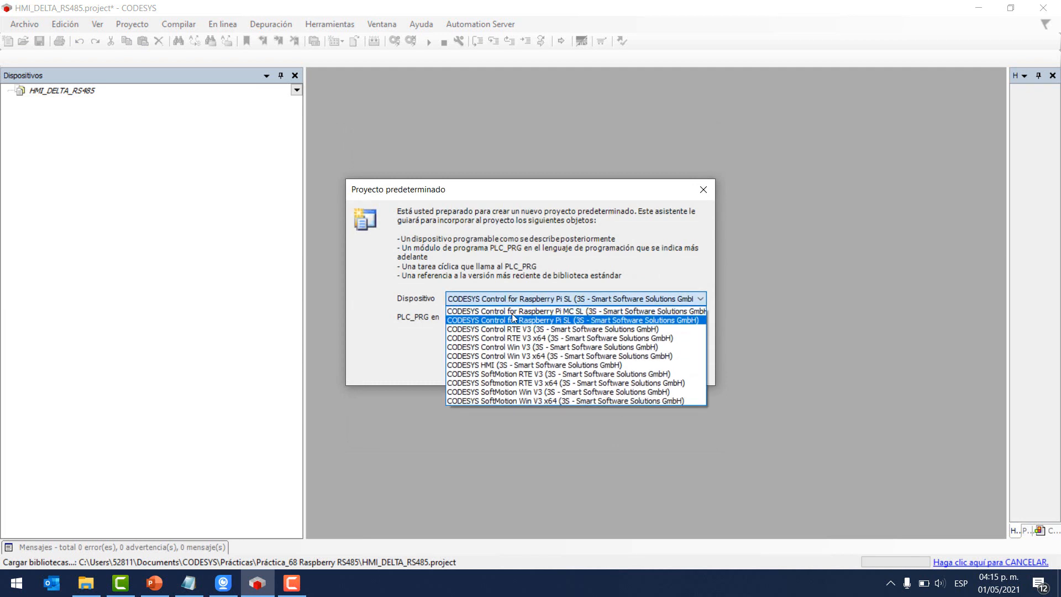
left_click(547, 322)
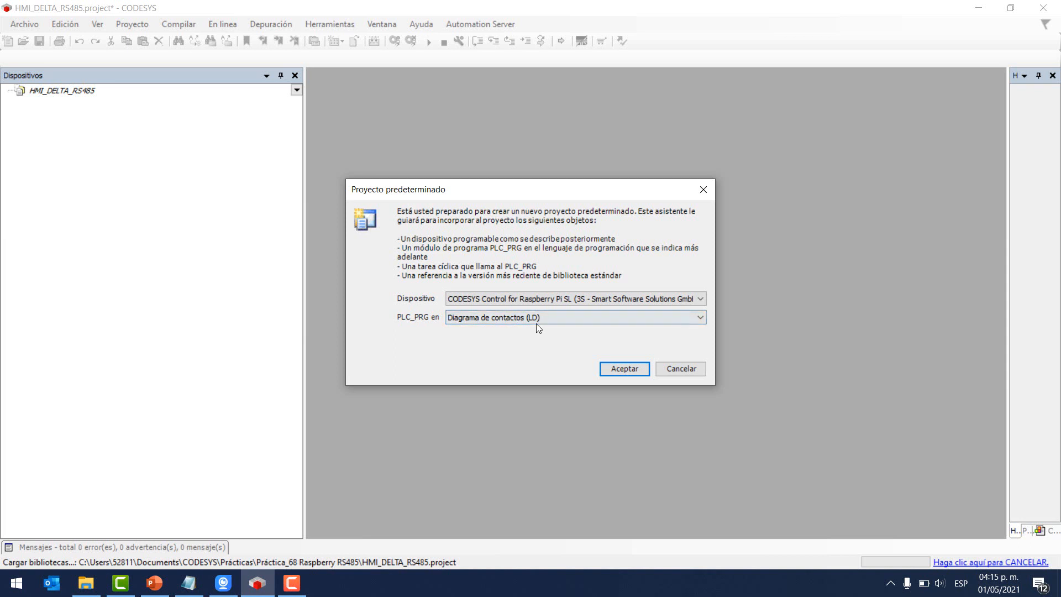
left_click(617, 367)
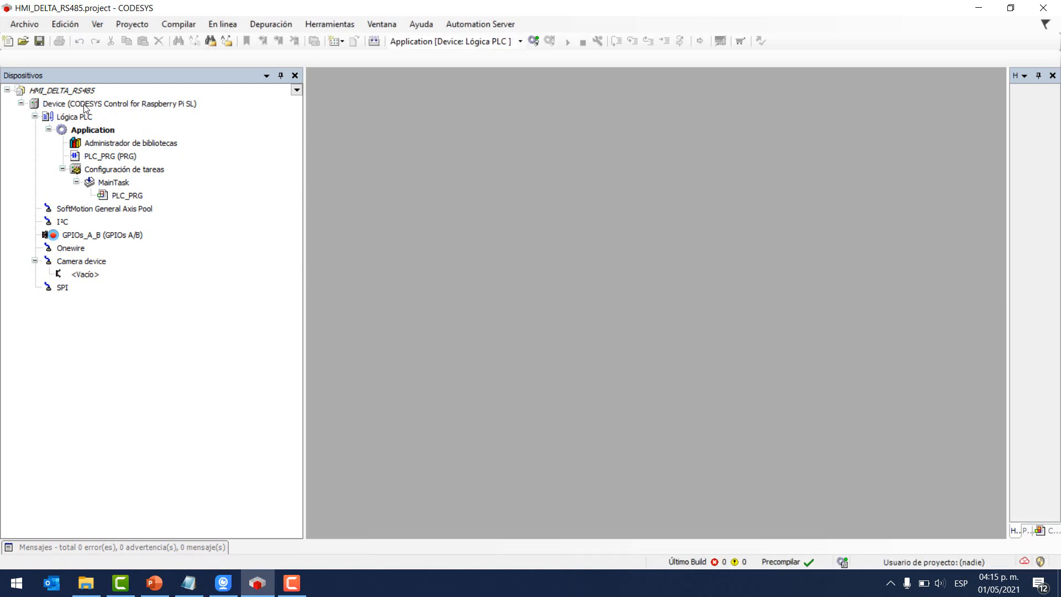
- Add a Modbus COM Port device from Modbus > Puerto serie Modbus under the Raspberry Pi Device
right_click(133, 106)
left_click(65, 124)
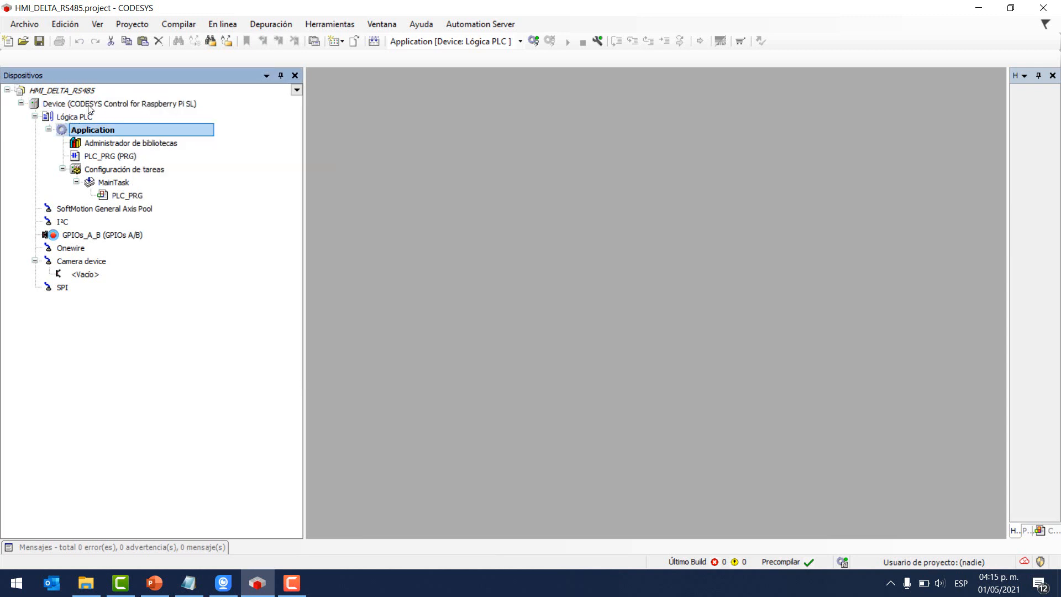
right_click(90, 102)
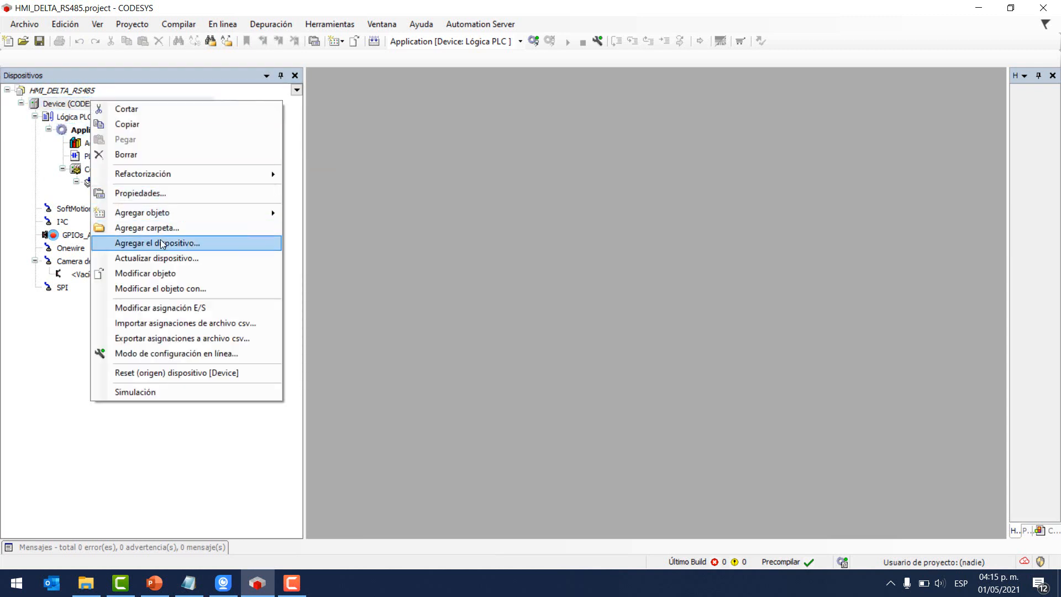
left_click(162, 248)
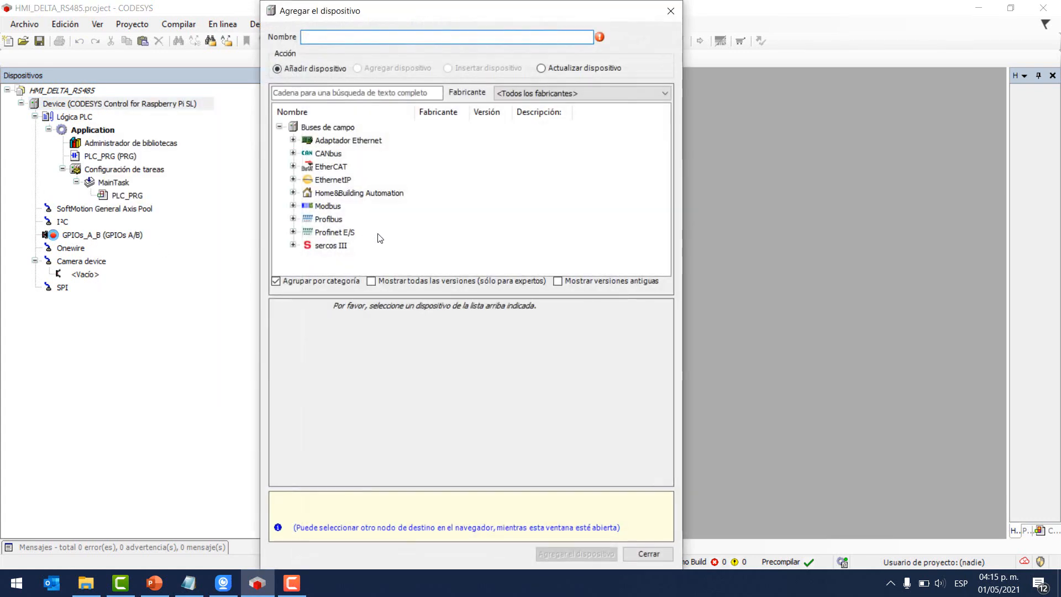
left_click(322, 207)
left_click(294, 206)
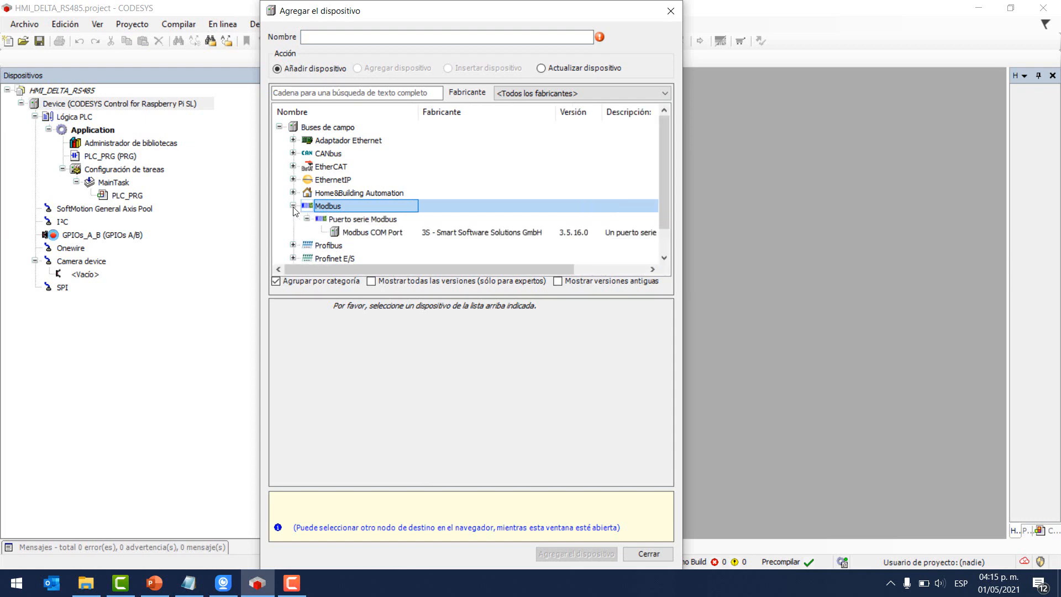
left_click(368, 220)
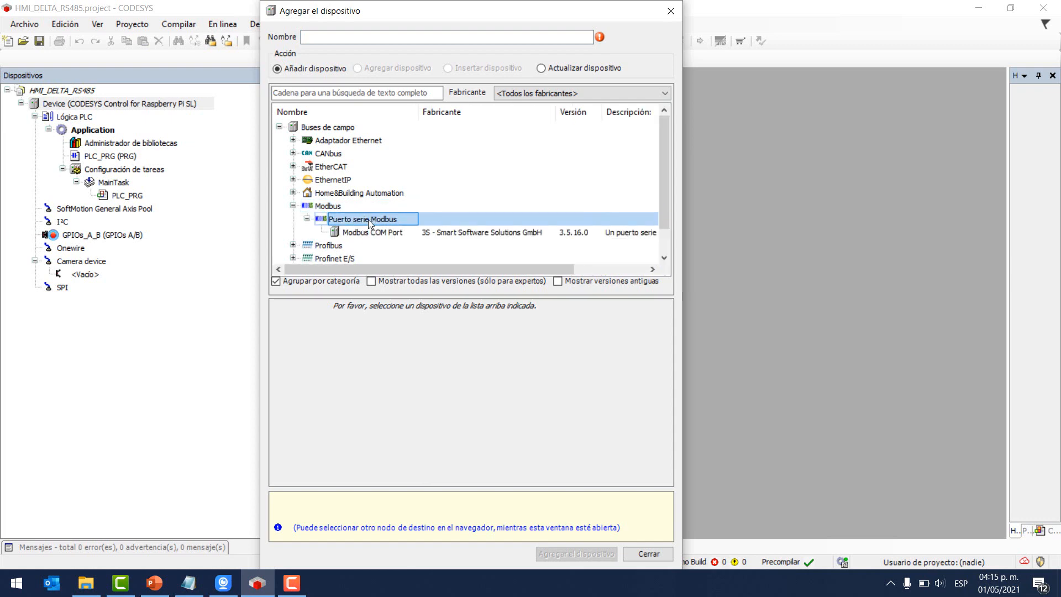
left_click(378, 233)
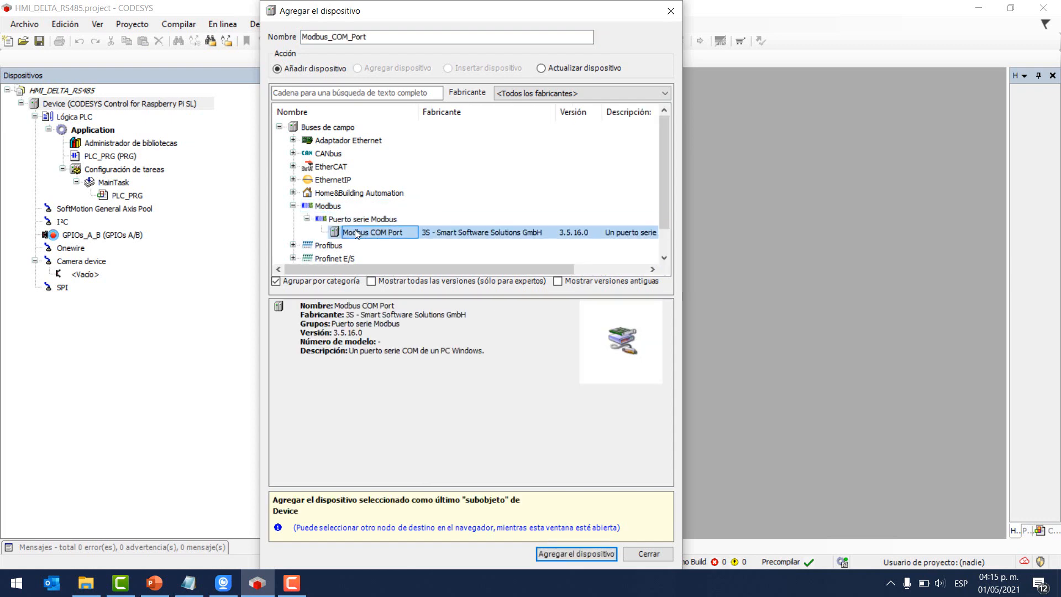
left_click(562, 553)
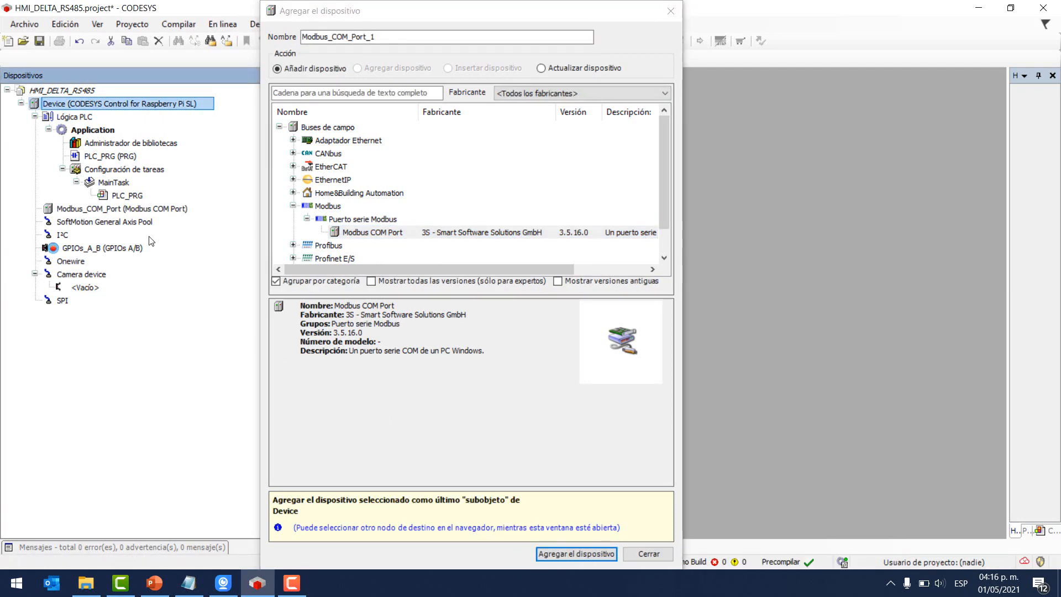
left_click(80, 210)
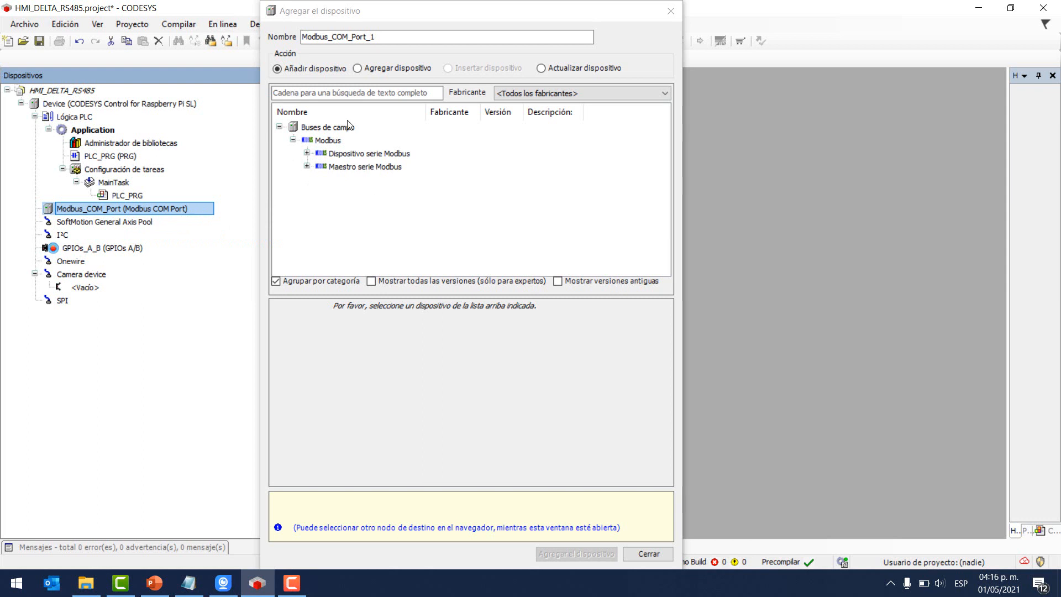
- Add a Modbus Master, COM Port device under Modbus_COM_Port
left_click(334, 167)
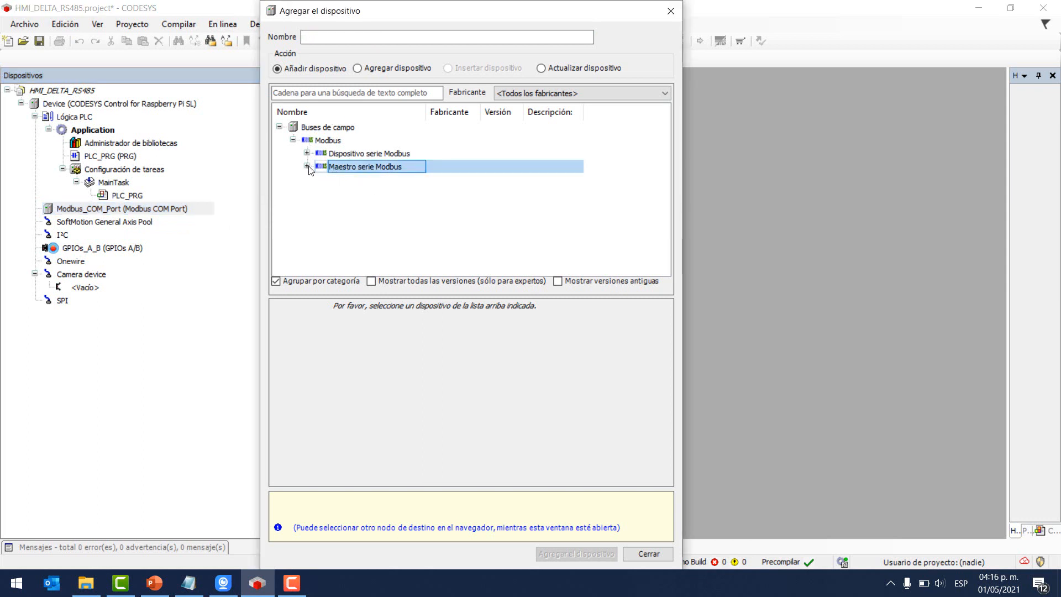
left_click(308, 167)
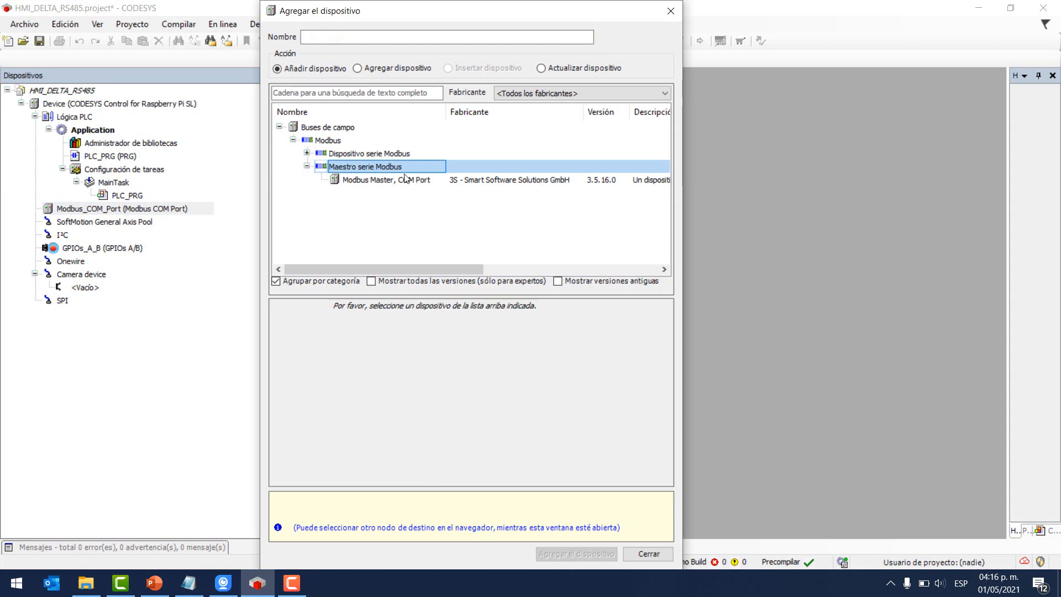
left_click(368, 181)
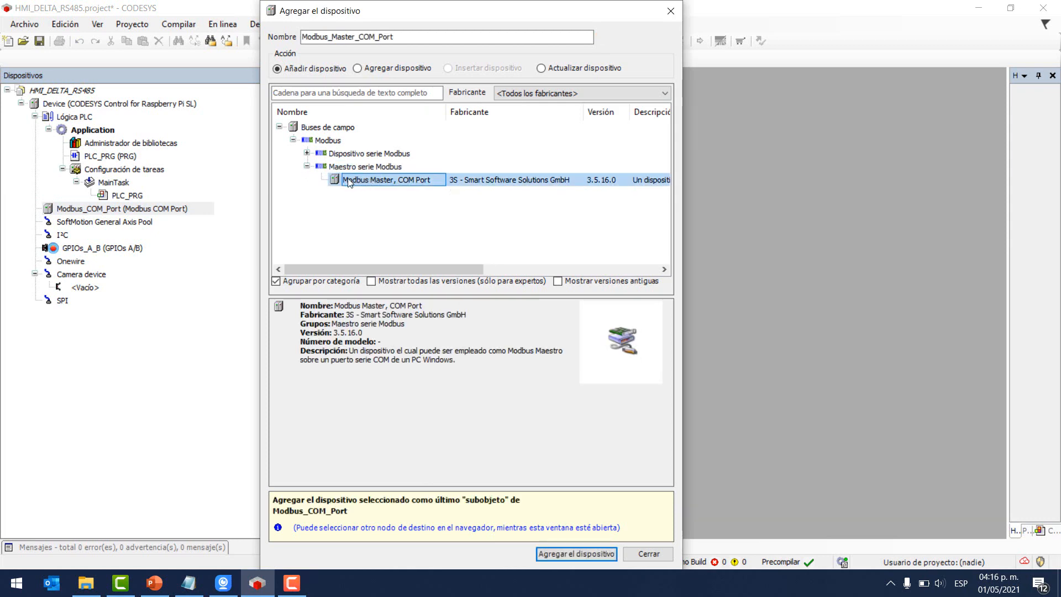
left_click(558, 550)
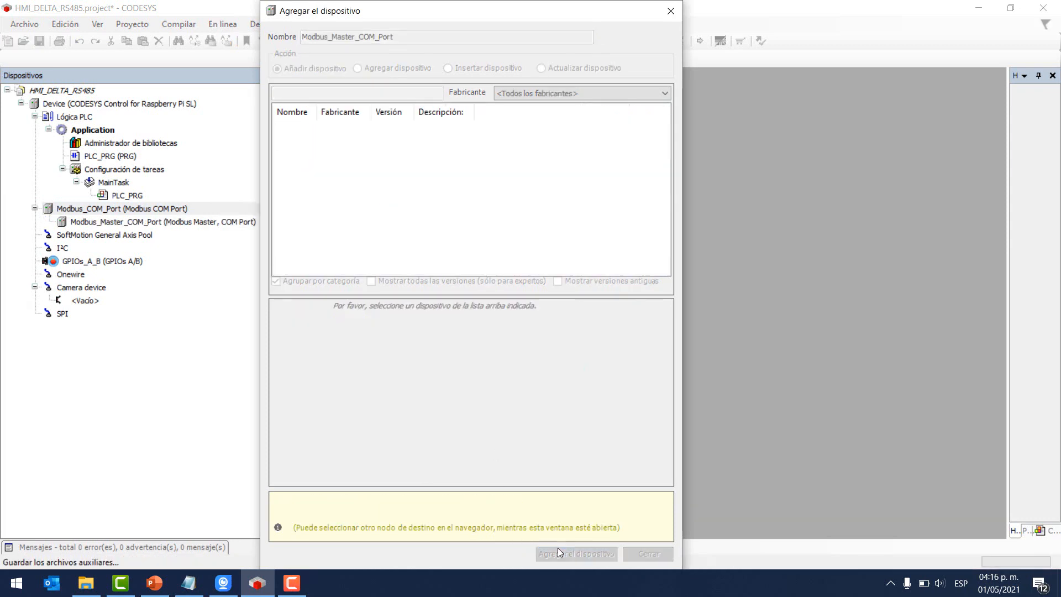
- Add a Modbus Esclavo, puerto COM slave under the master and close the dialog
left_click(108, 224)
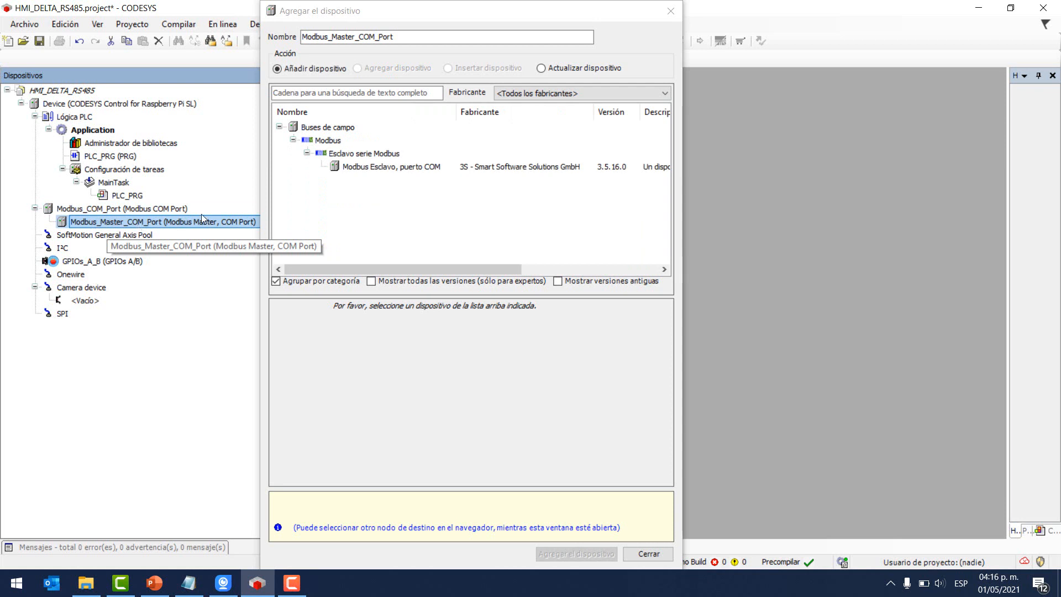
left_click(381, 167)
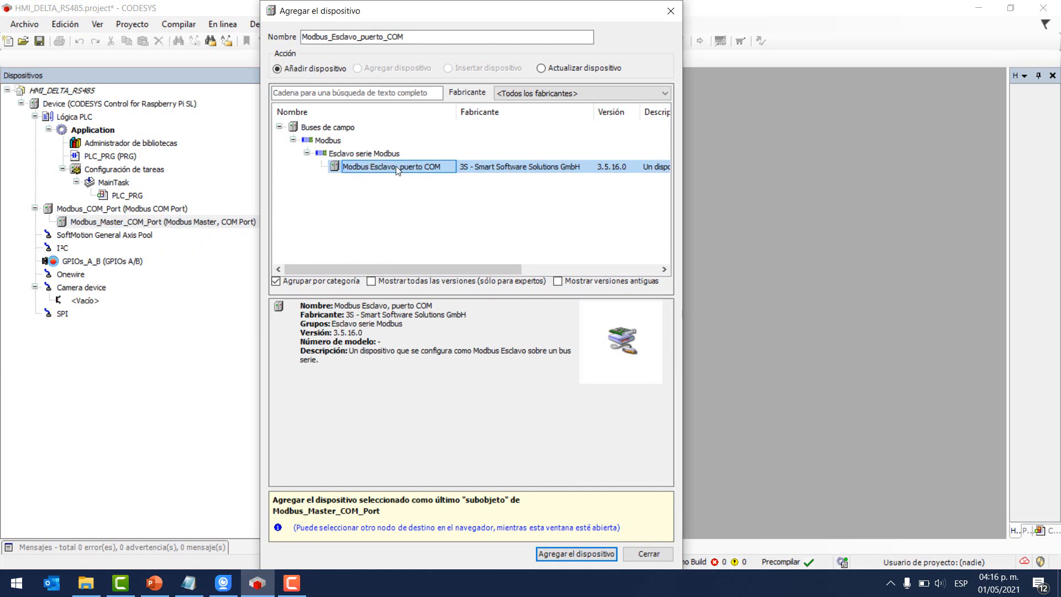
left_click(559, 554)
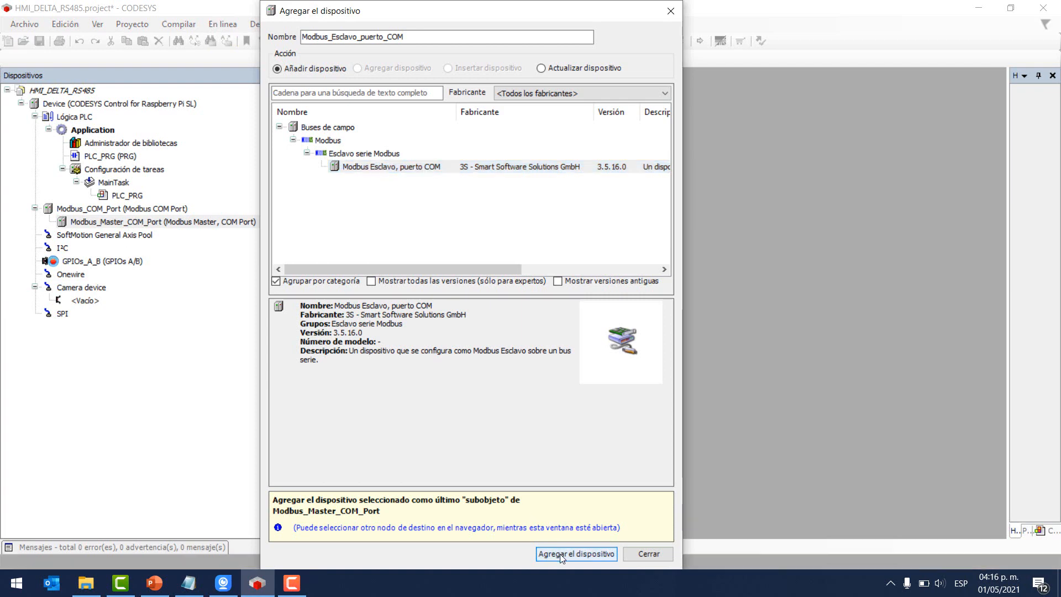
left_click(649, 553)
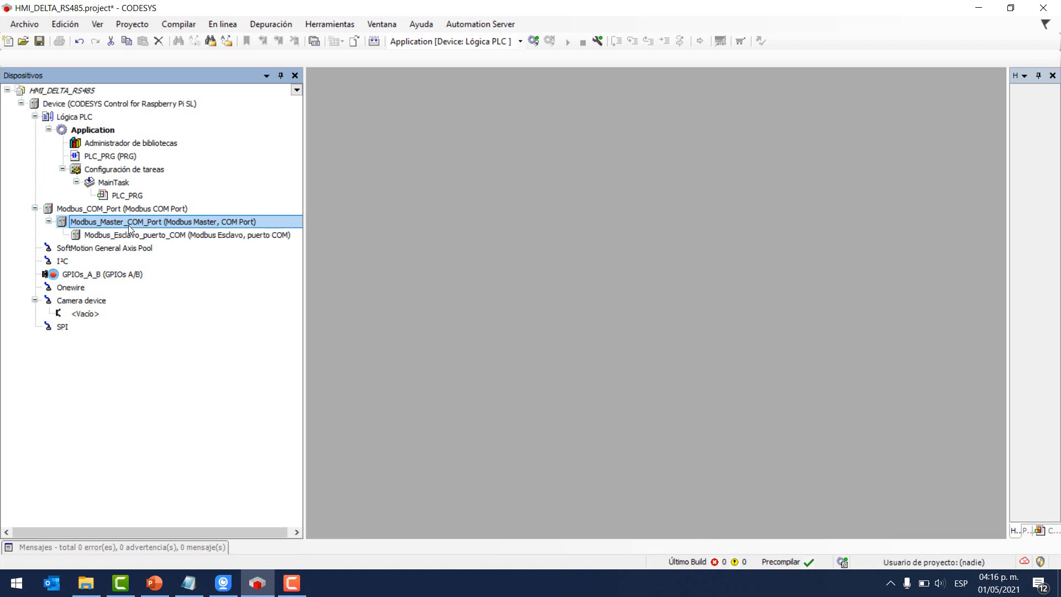
double_click(123, 210)
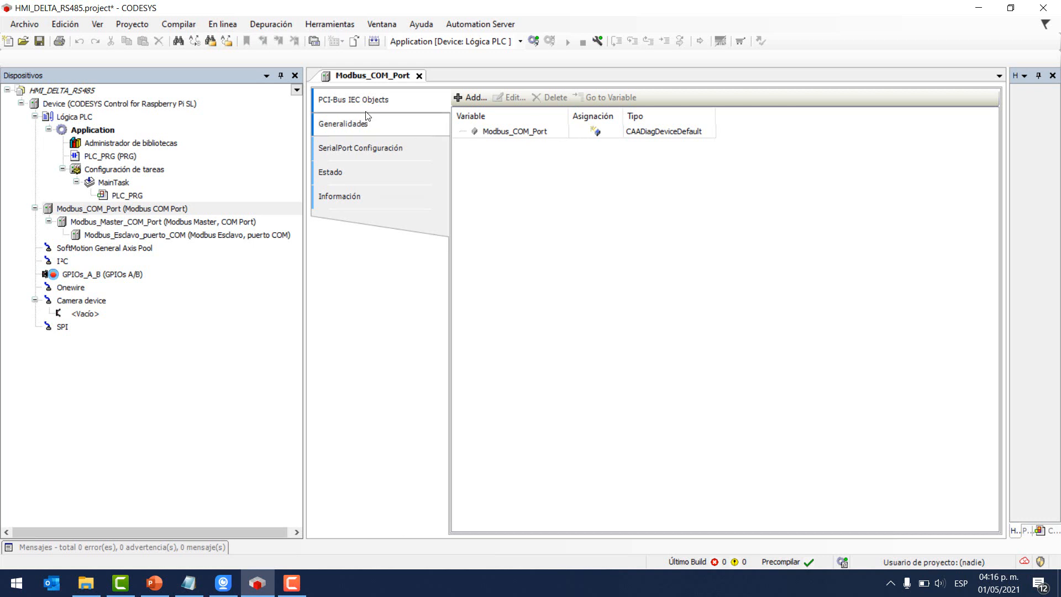
left_click(358, 123)
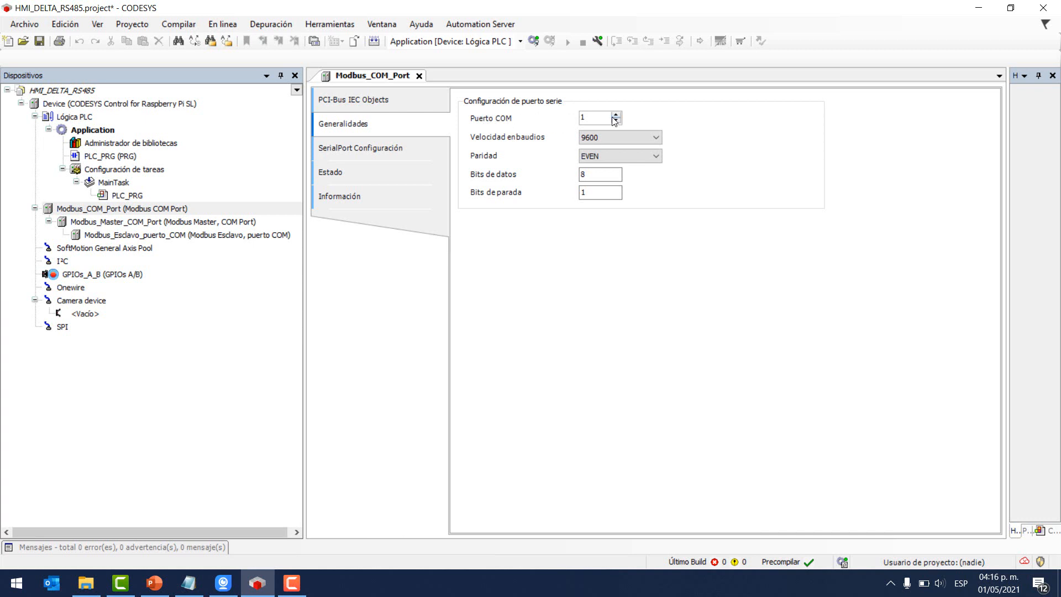
double_click(591, 117)
left_click(404, 151)
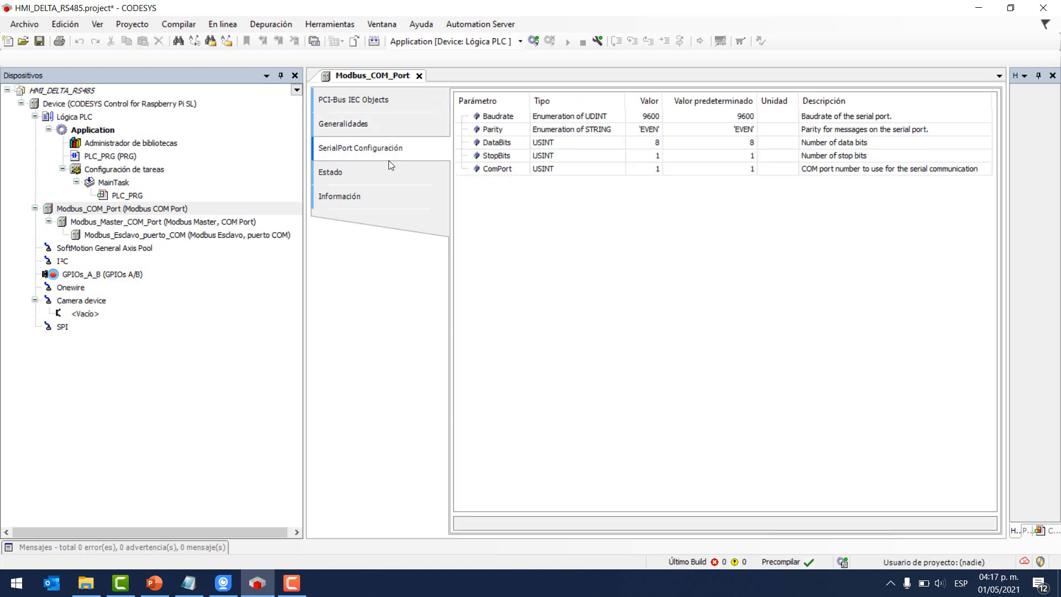
left_click(370, 126)
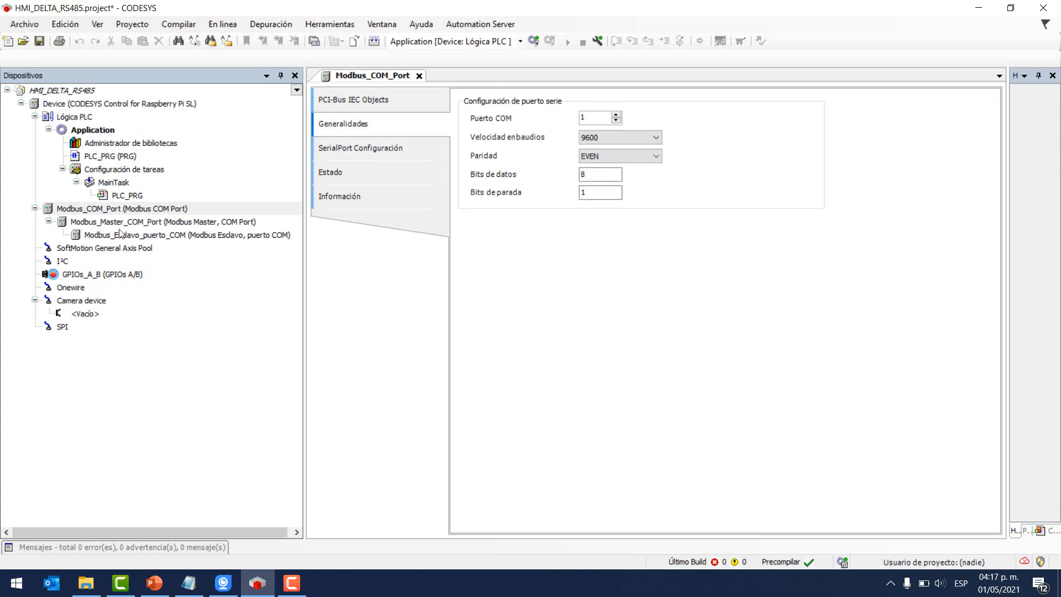
left_click(141, 211)
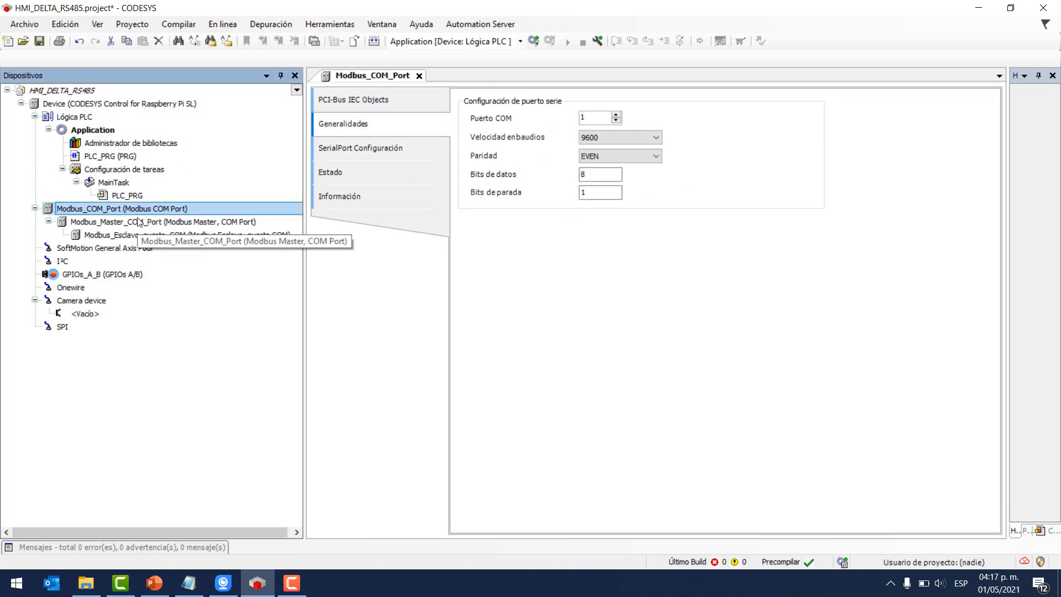
- Open Modbus_Master_COM_Port and review its tabs, returning to General: ASCII, 1000 ms timeout, auto-restart
double_click(105, 224)
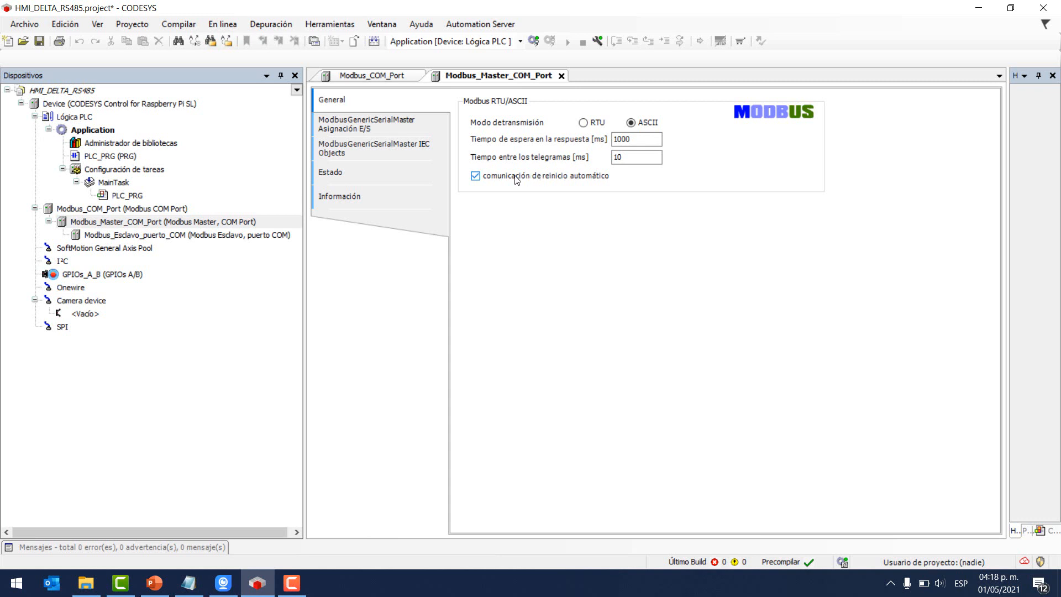
mouse_move(557, 183)
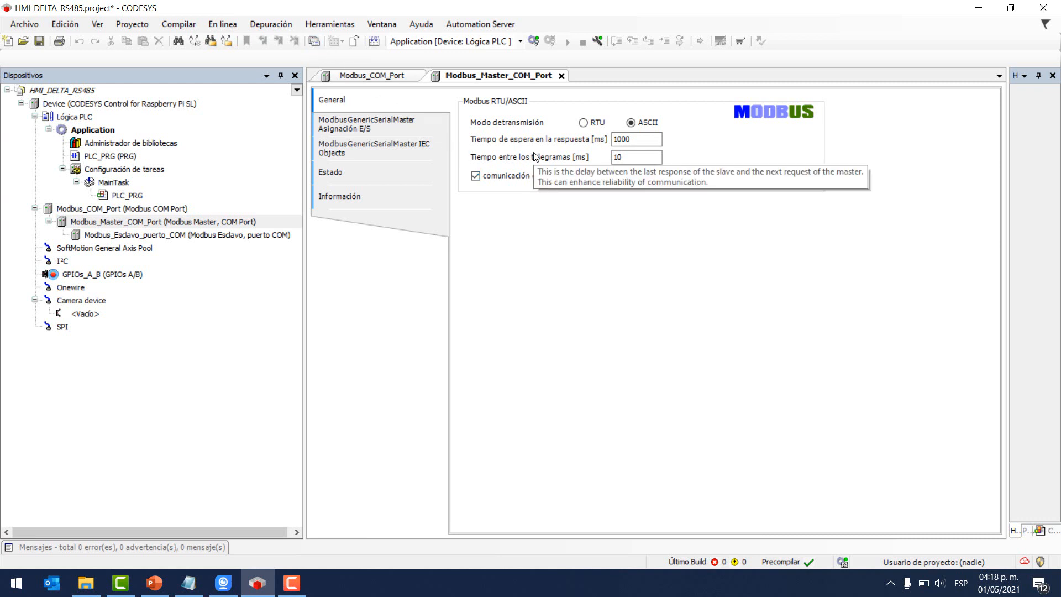
left_click(362, 128)
left_click(369, 154)
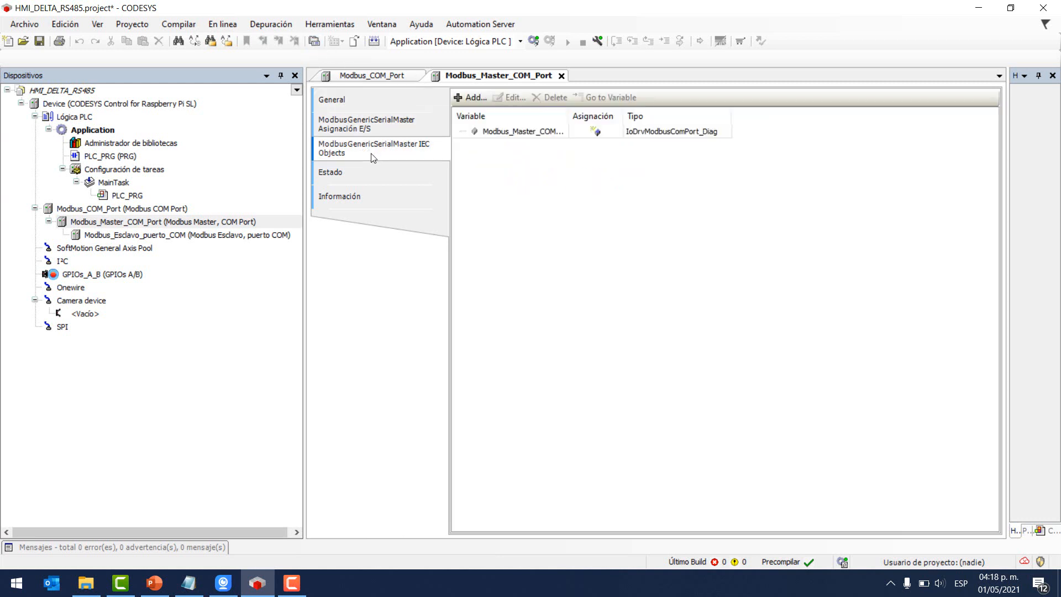
left_click(359, 173)
left_click(362, 196)
left_click(340, 100)
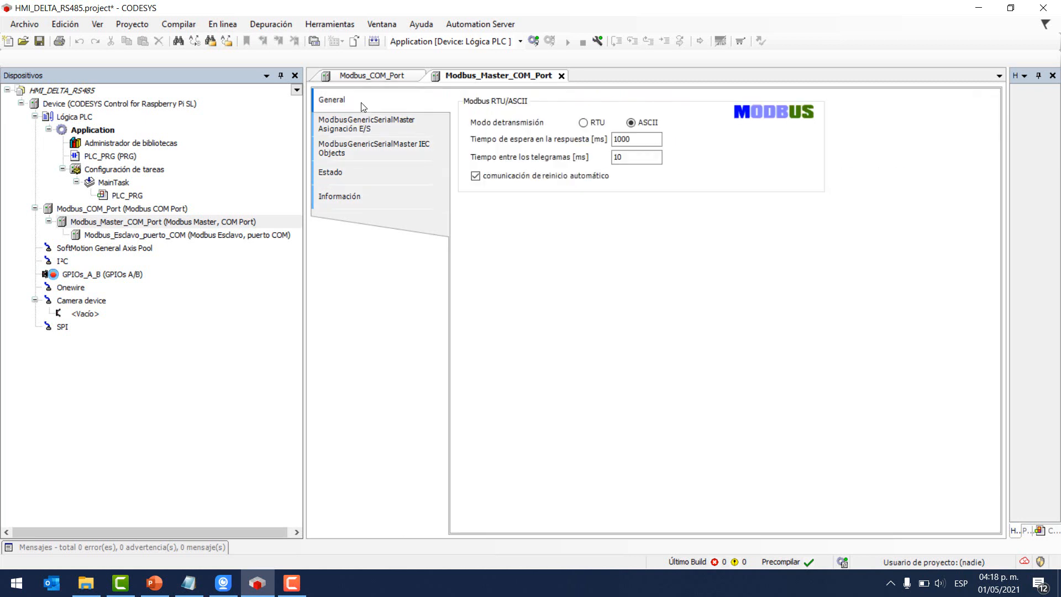
- Open Modbus_Esclavo_puerto_COM, check slave address 1, and view its empty Modbus channel list
double_click(161, 237)
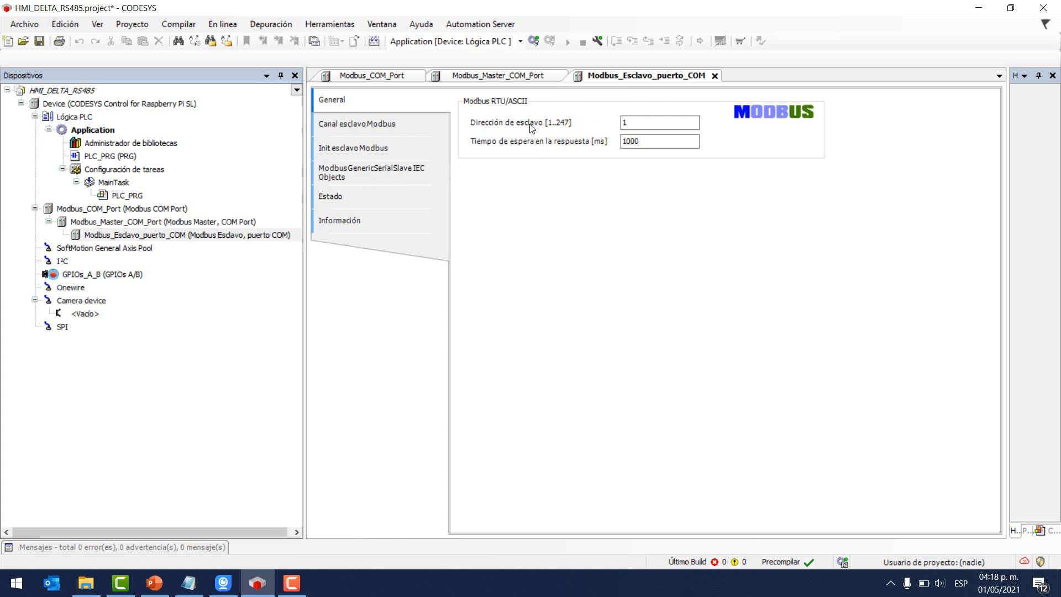
left_click_drag(653, 123, 611, 132)
double_click(628, 126)
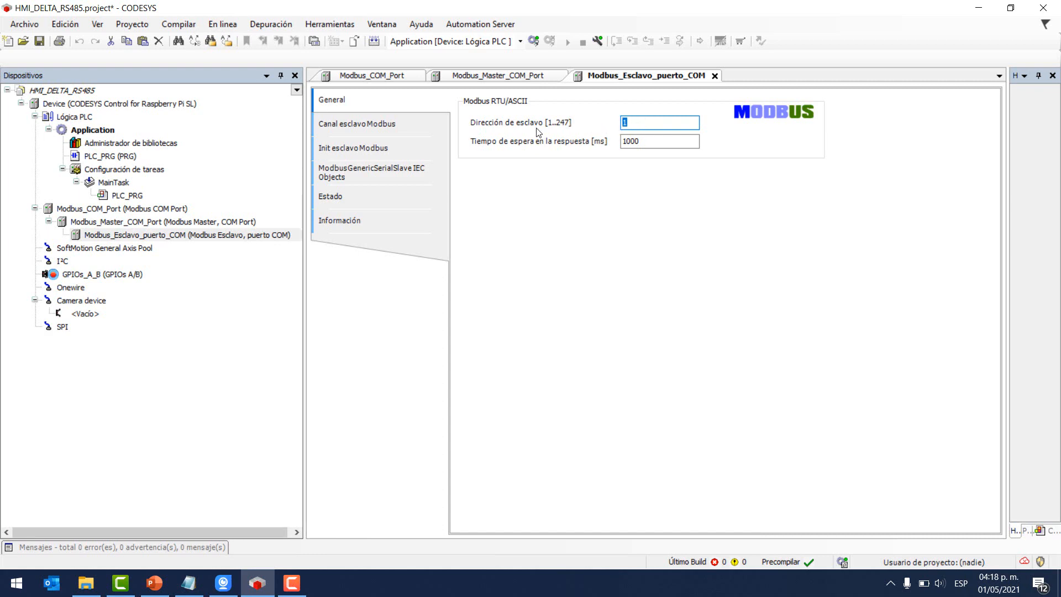
left_click(396, 129)
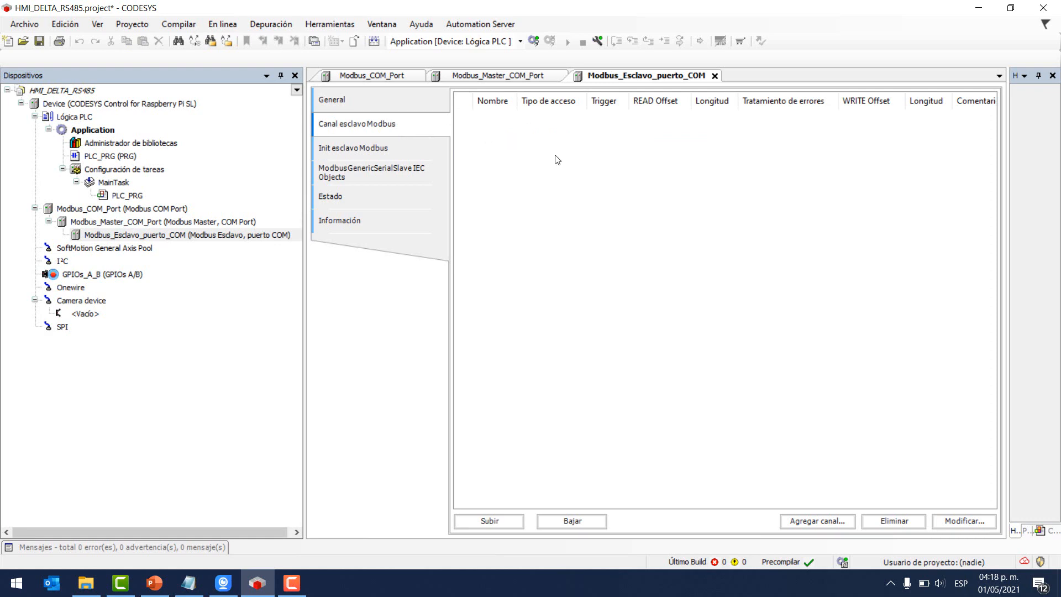
- Add Channel 0 reading 5 holding registers from offset 16#0000 every 100 ms
left_click(803, 521)
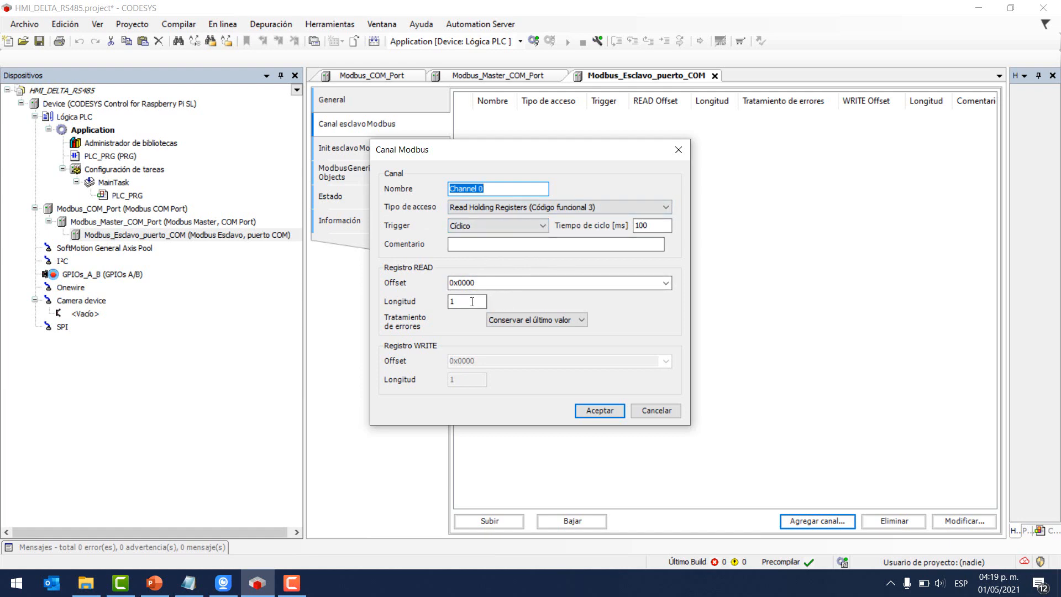
double_click(452, 302)
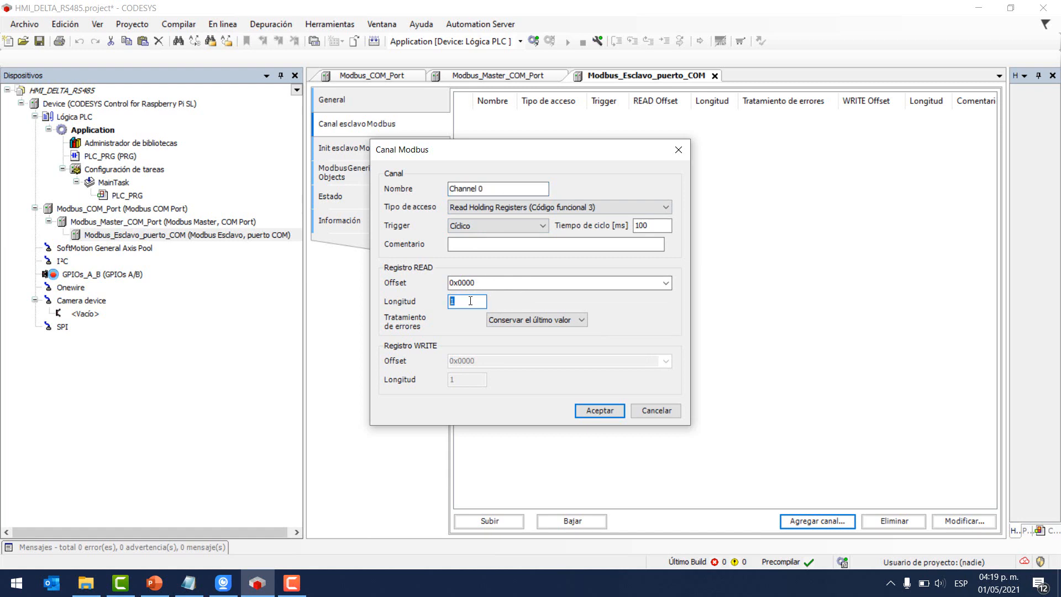
key("Num_Lock")
type("5")
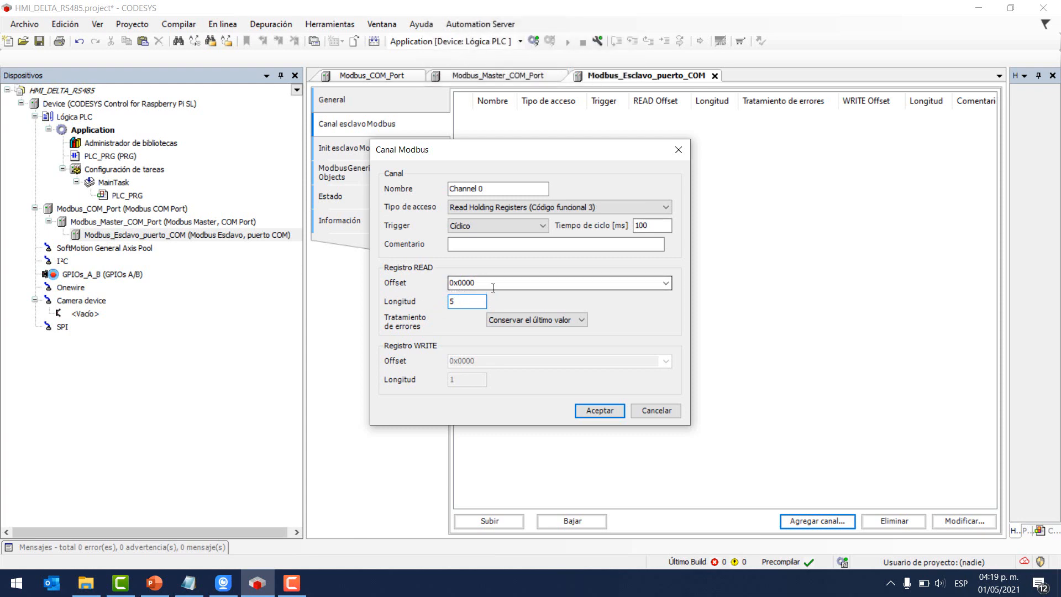
left_click(609, 413)
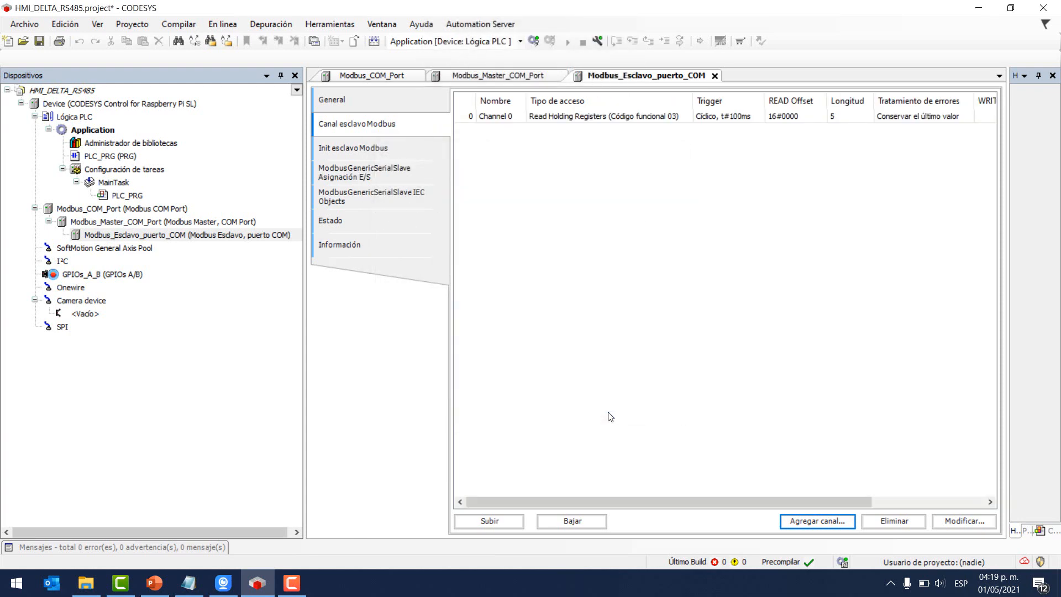
left_click(808, 521)
- Add Channel 1 reading 10 coils (function code 1) from offset 16#0000
left_click(579, 209)
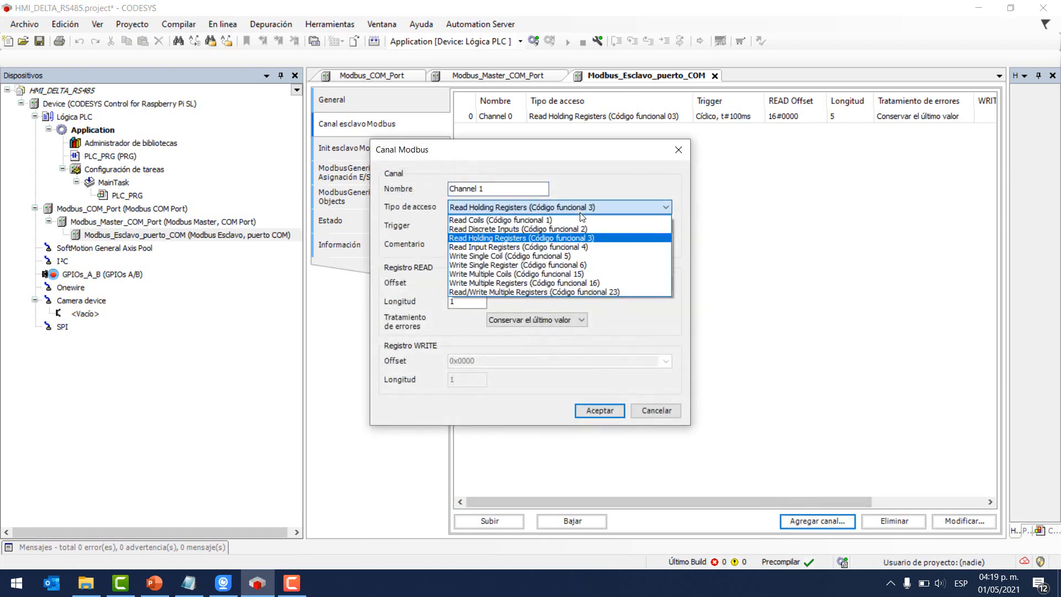
left_click(474, 220)
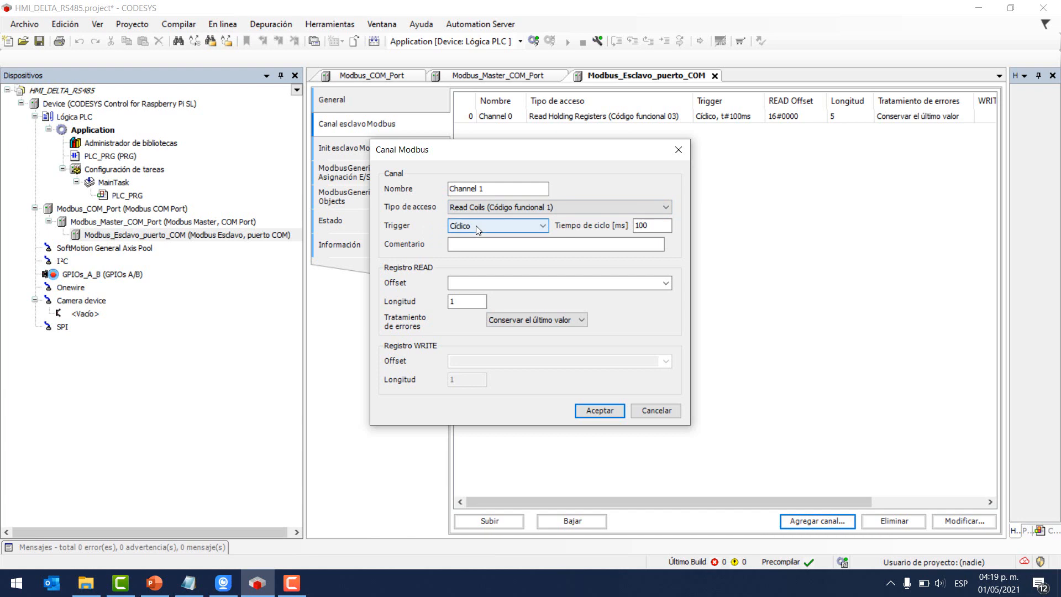
left_click_drag(463, 302, 421, 306)
type("10")
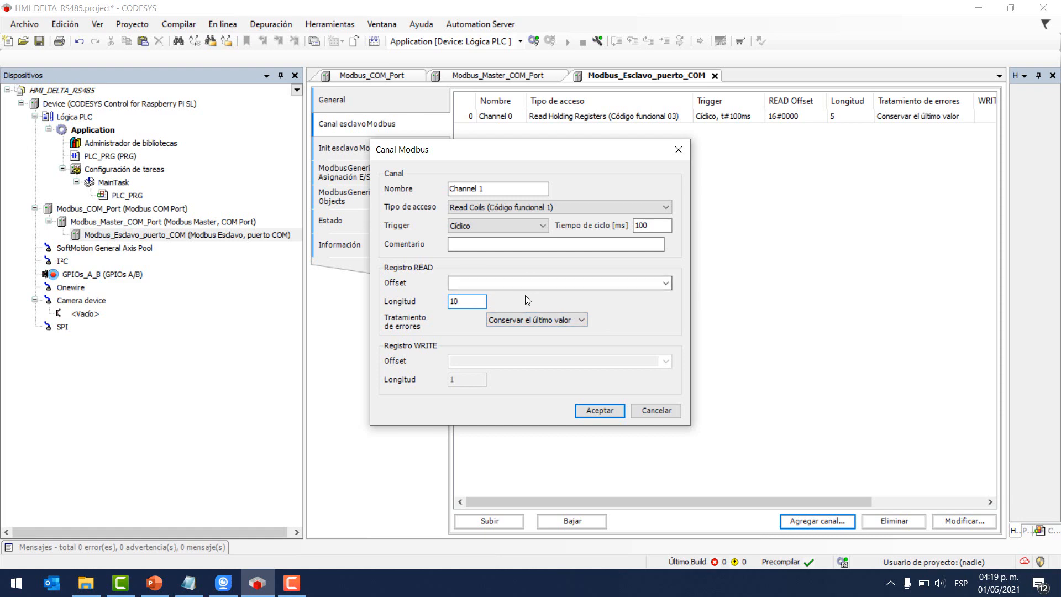
left_click(600, 411)
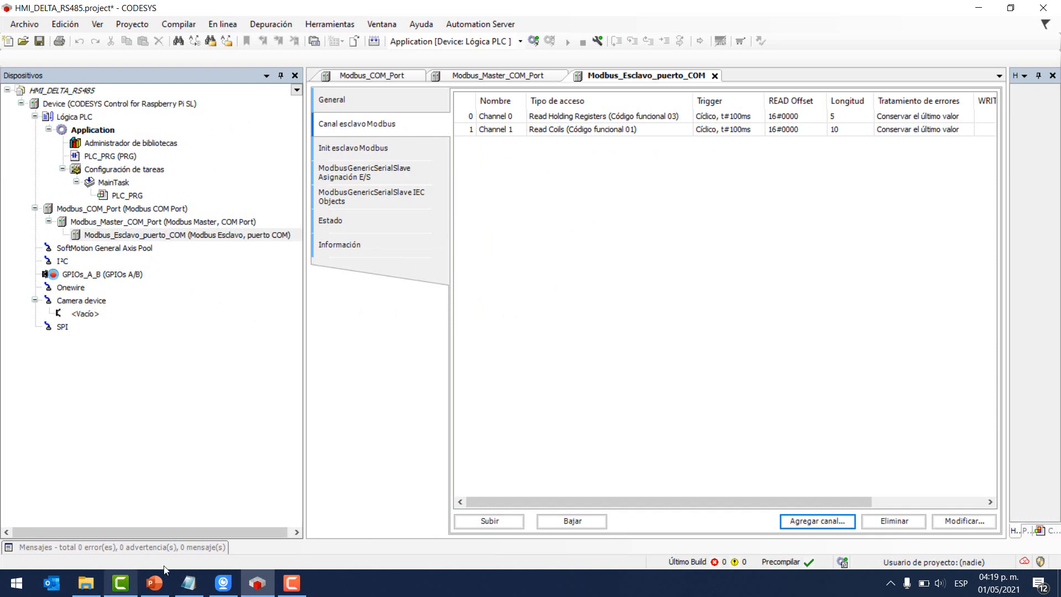
left_click(5, 591)
- Launch DOPSoft 2.00.07 via a Start-menu search for 'DOP' and bring up the File menu
type("DOP")
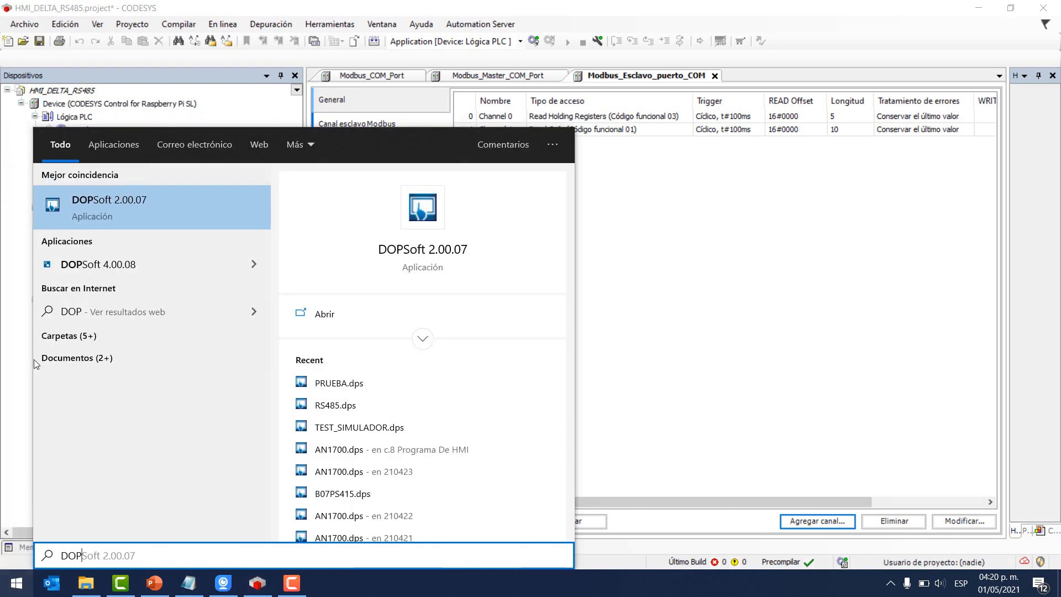
left_click(106, 214)
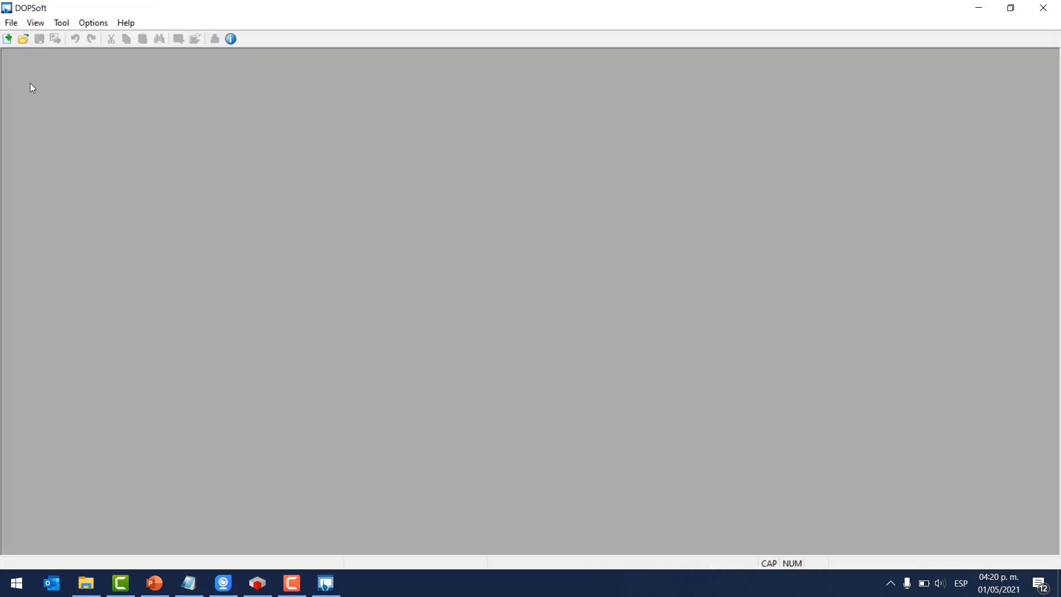
left_click(12, 25)
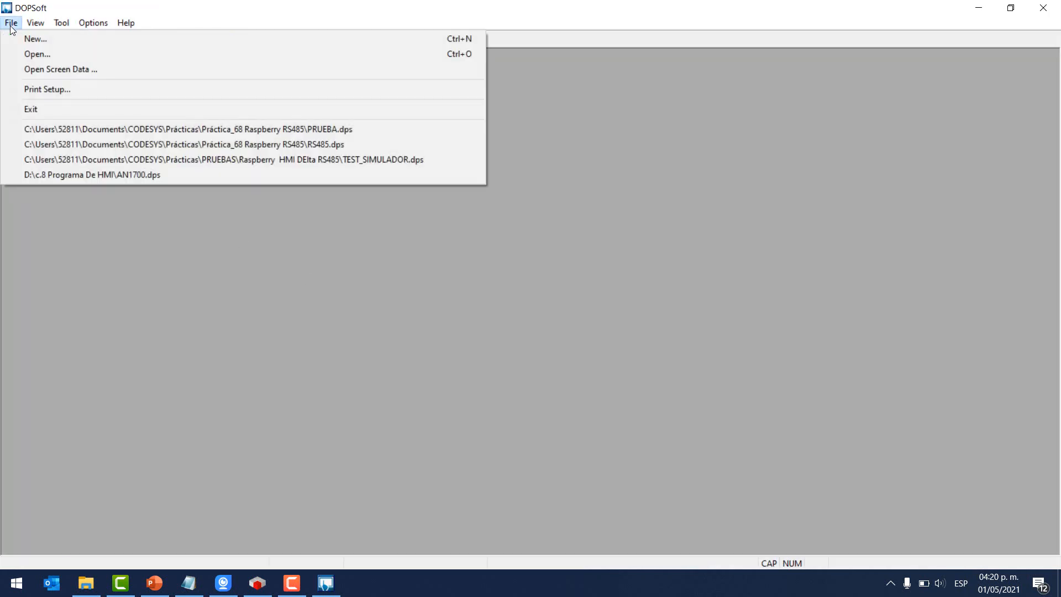
- Create a new B07E515 HMI project named YOUTUBE_SUSCRIBETE and advance to communication settings
left_click(29, 39)
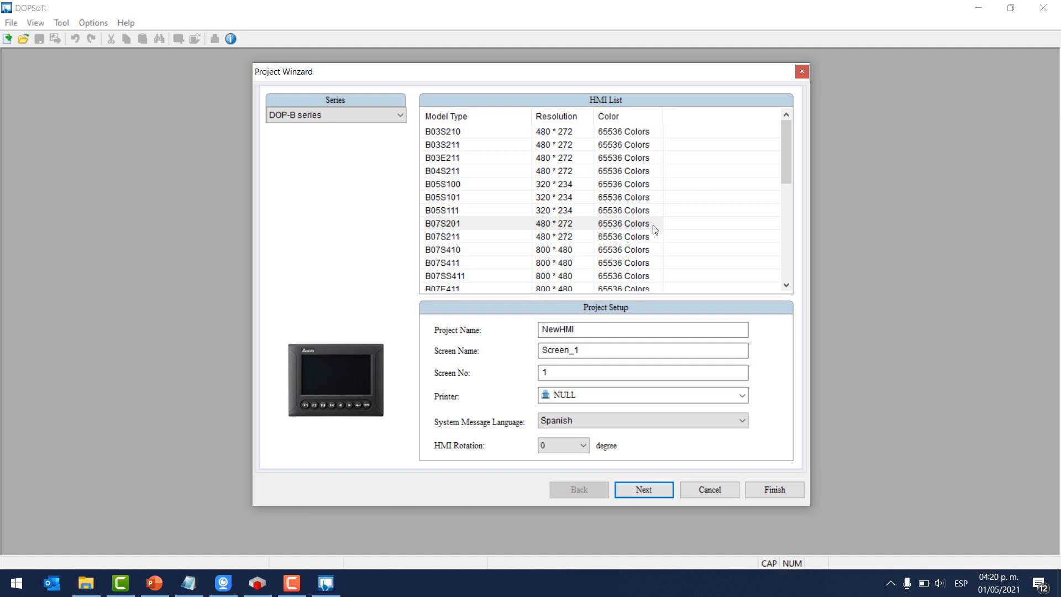
scroll(507, 225, "down", 4)
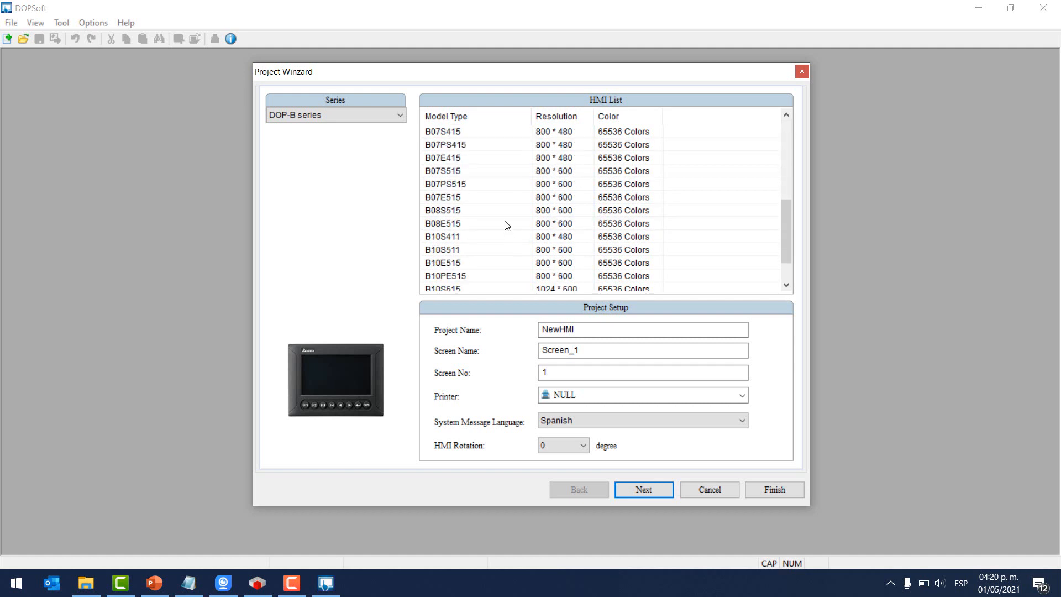
left_click(443, 196)
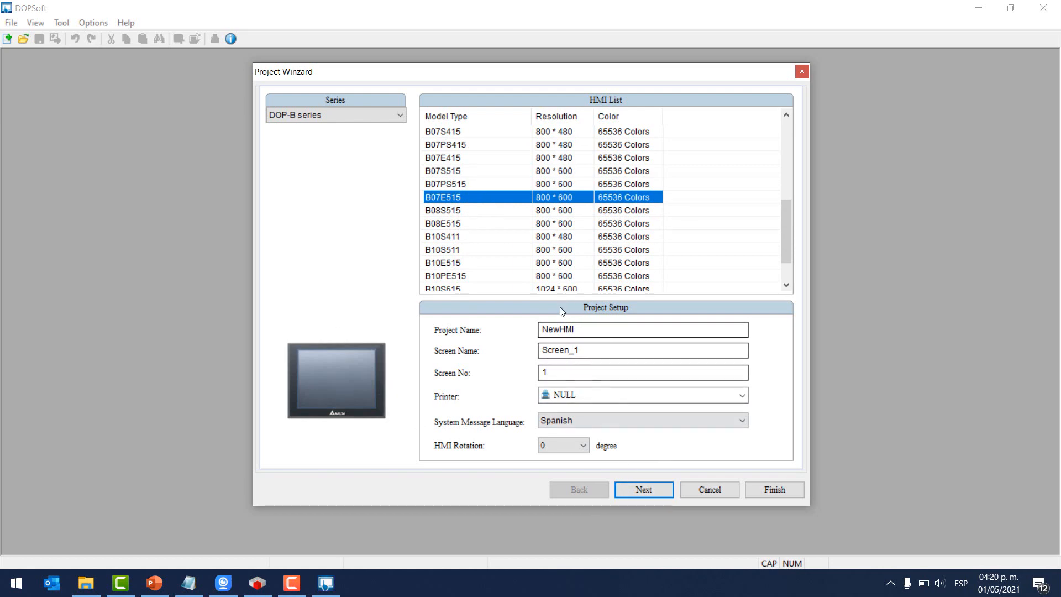
left_click_drag(578, 328, 539, 330)
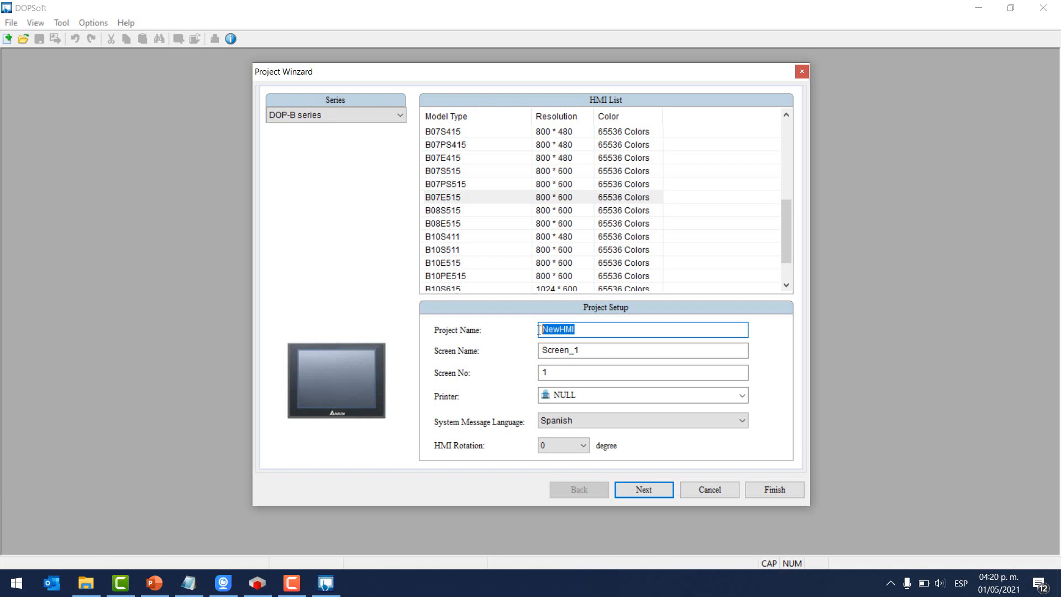
type("YOUTUBE")
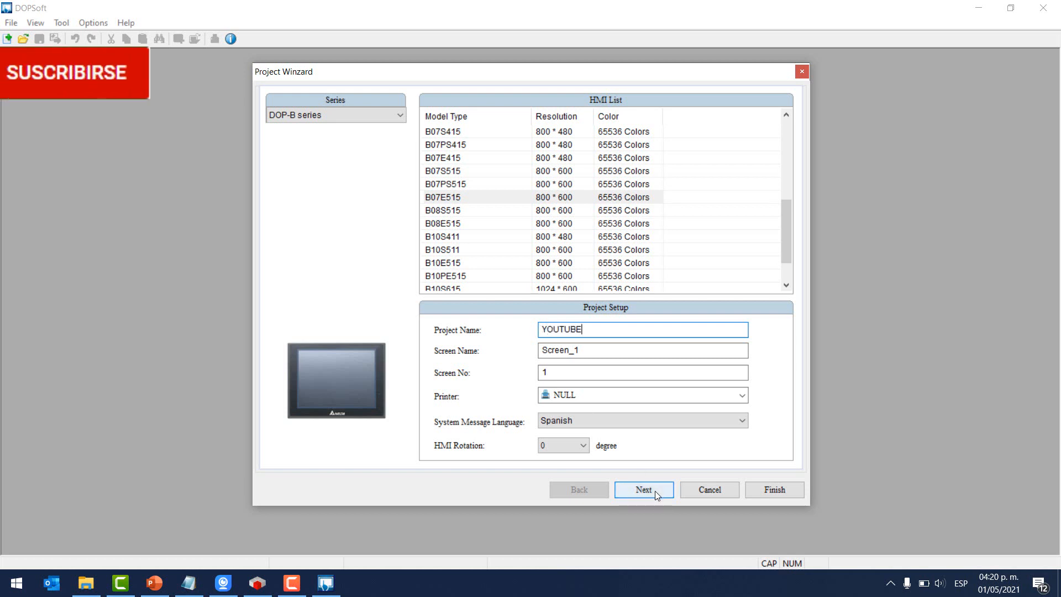
type("_SUSCRI")
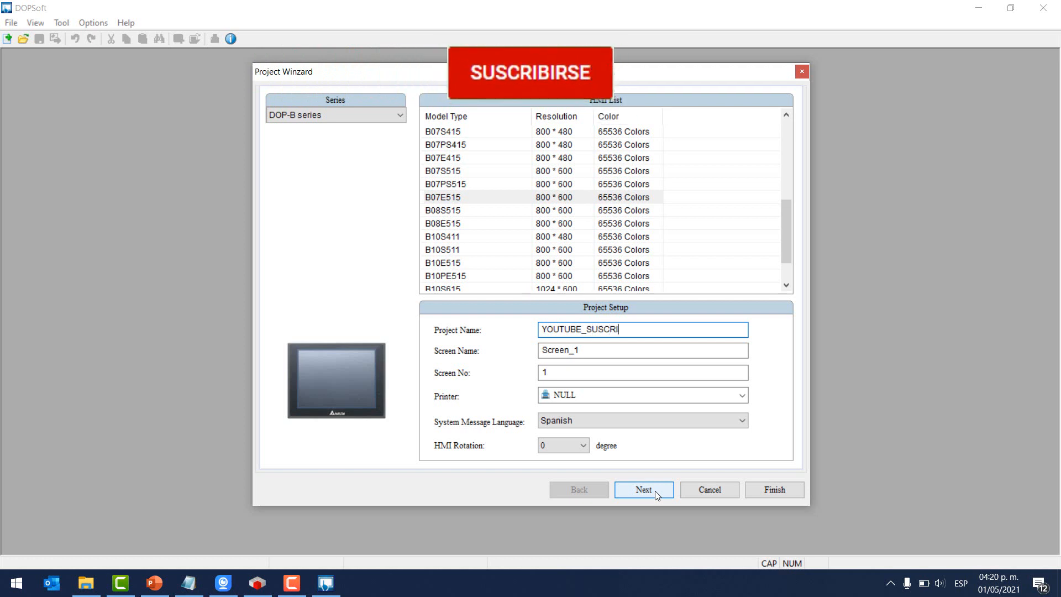
type("BETE")
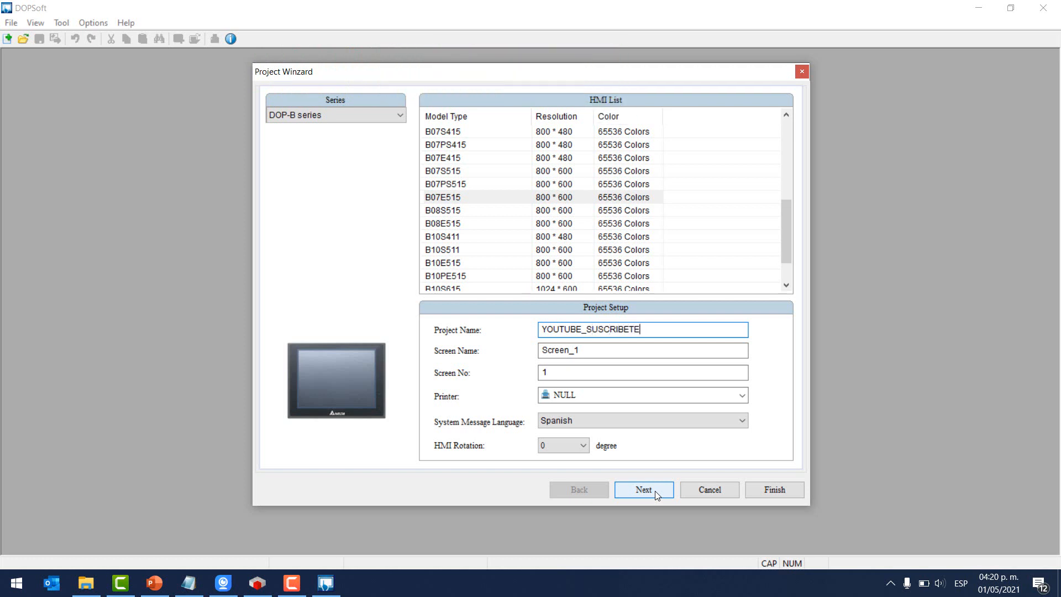
left_click(656, 494)
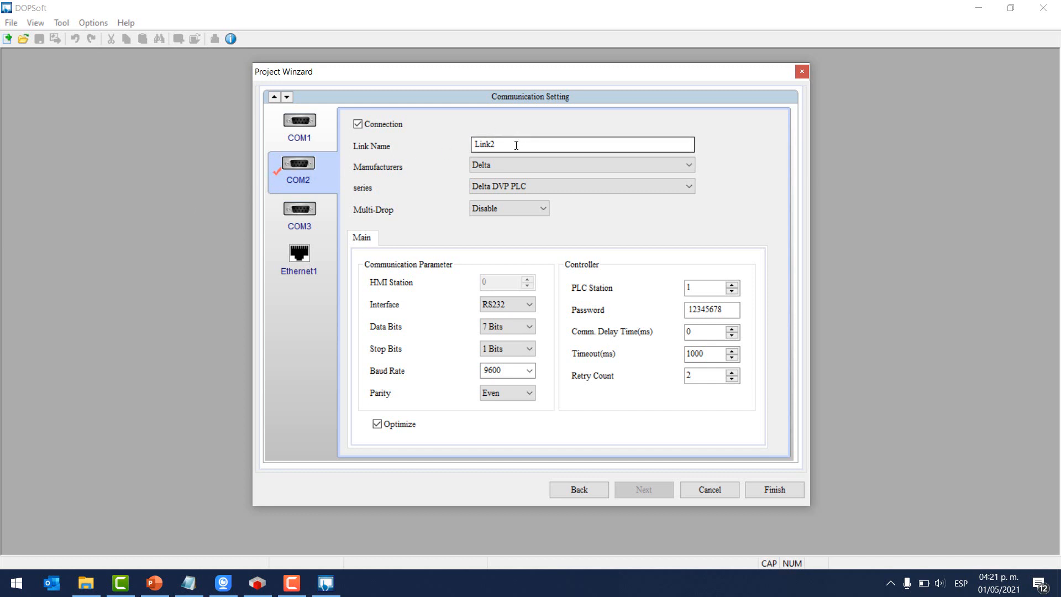
- Set the COM2 manufacturer to Modbus with series ASCII (Slave)
left_click(531, 165)
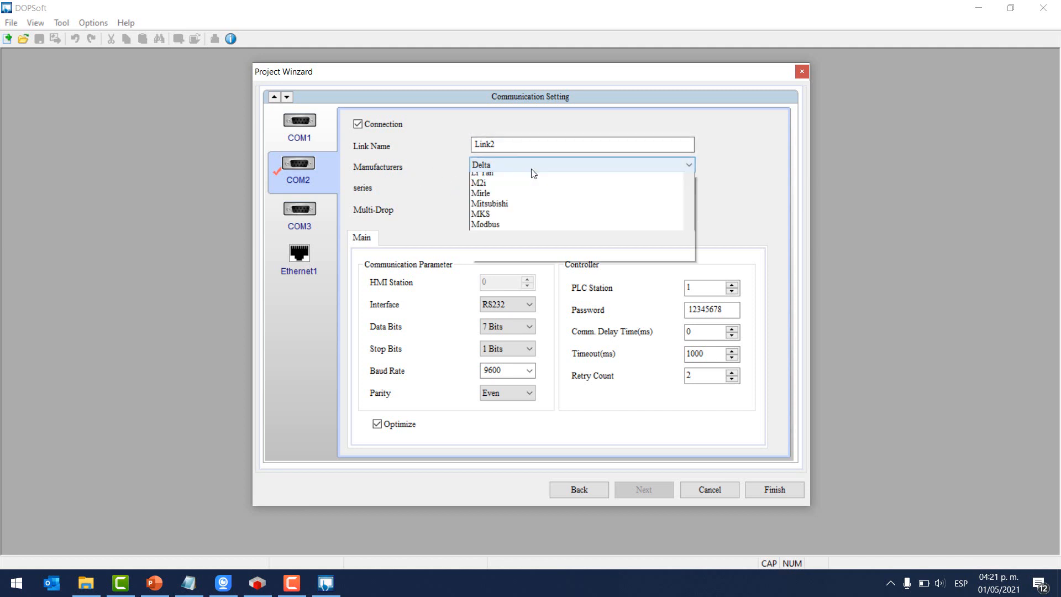
scroll(577, 327, "down", 2)
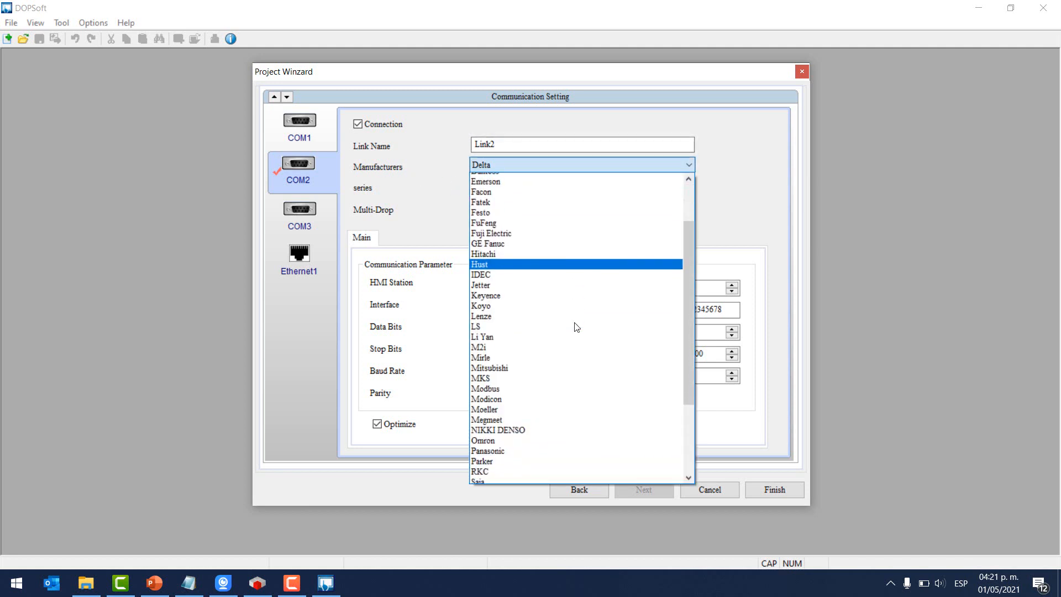
left_click(491, 388)
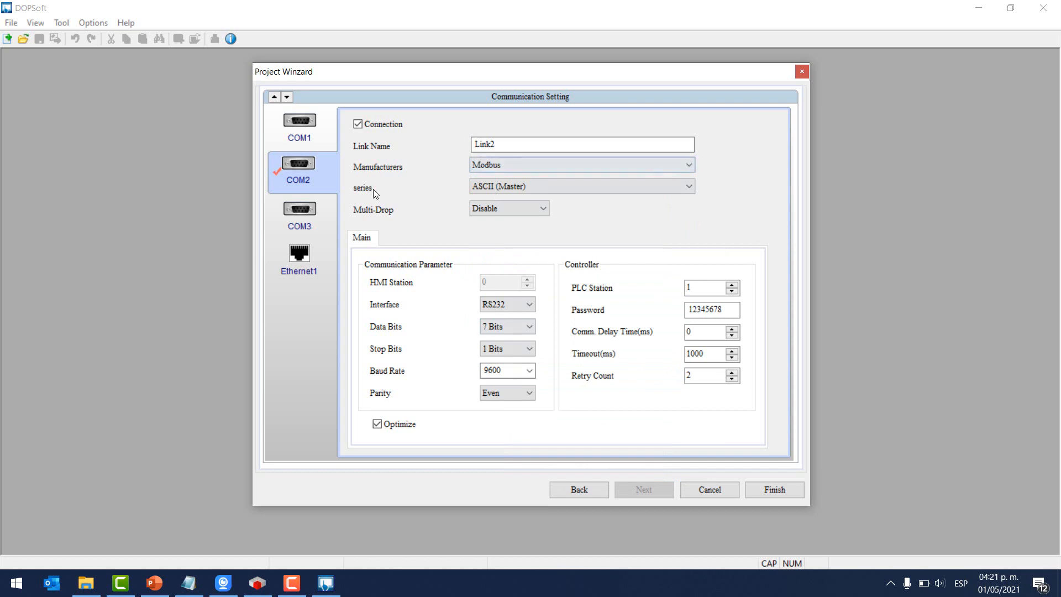
left_click(522, 189)
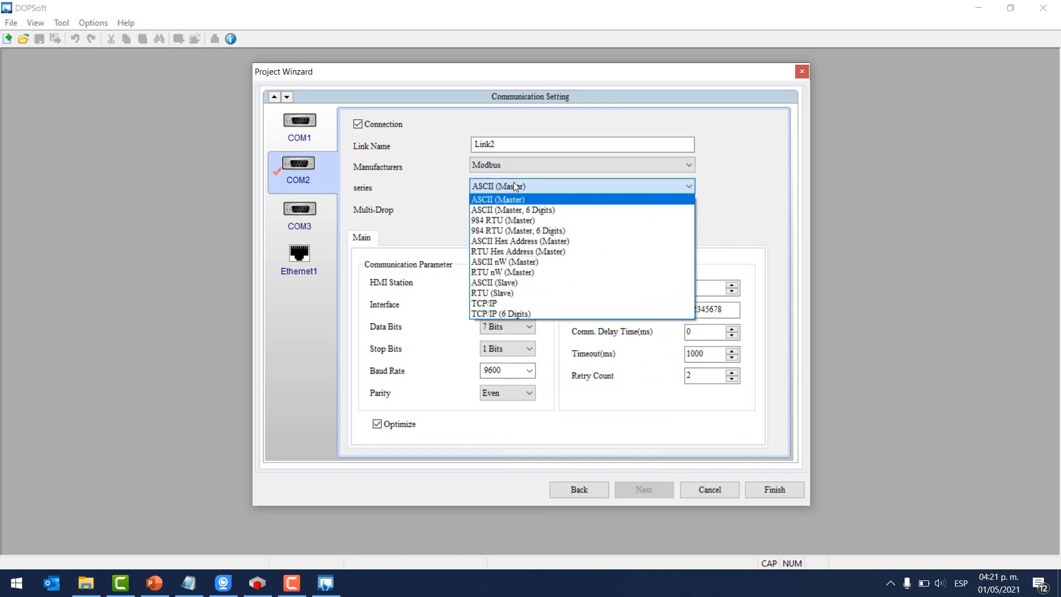
left_click(517, 185)
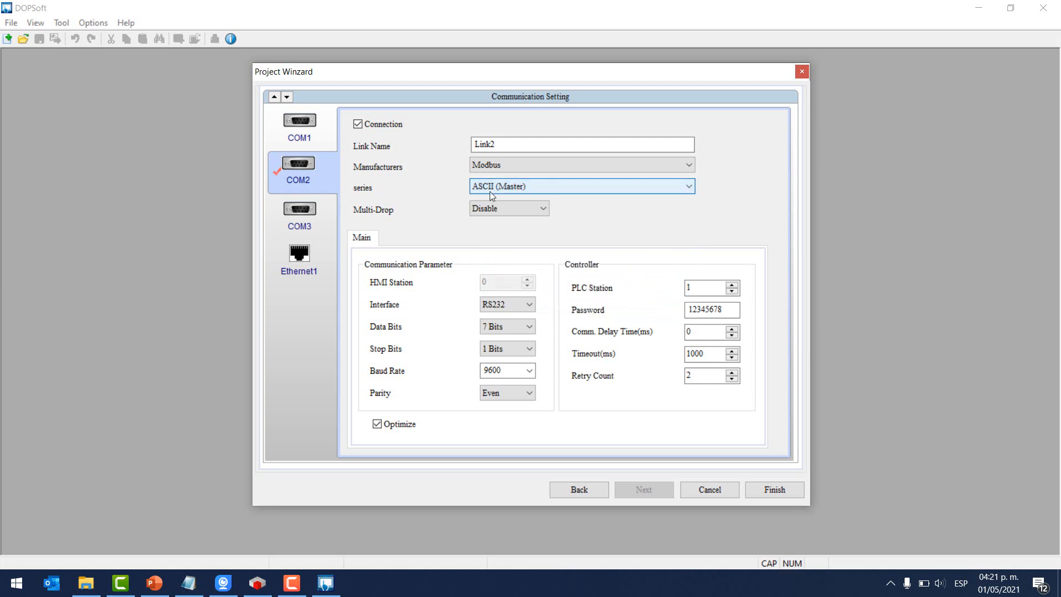
left_click(506, 186)
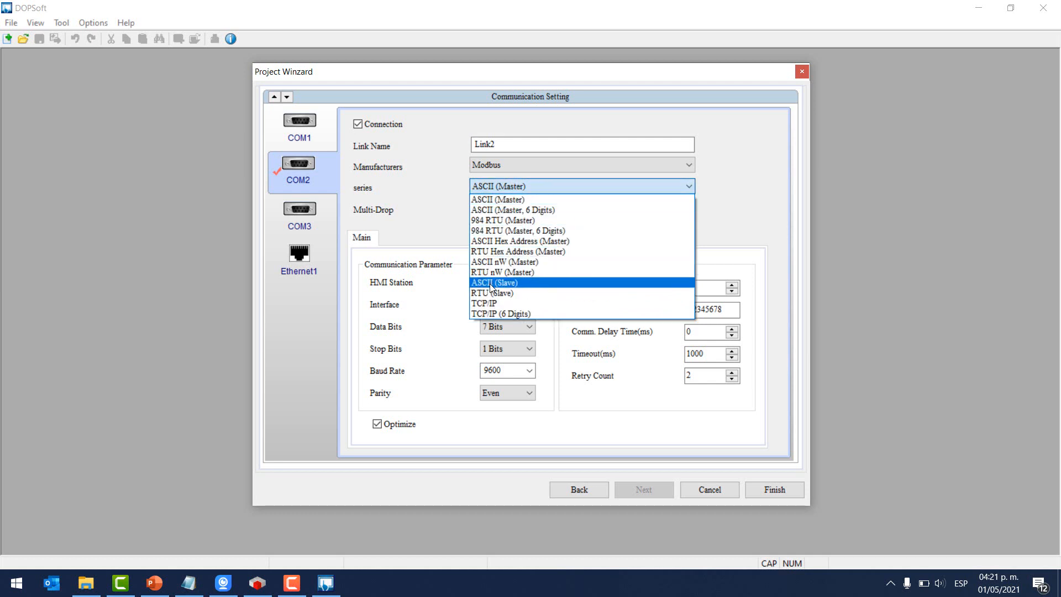
left_click(501, 283)
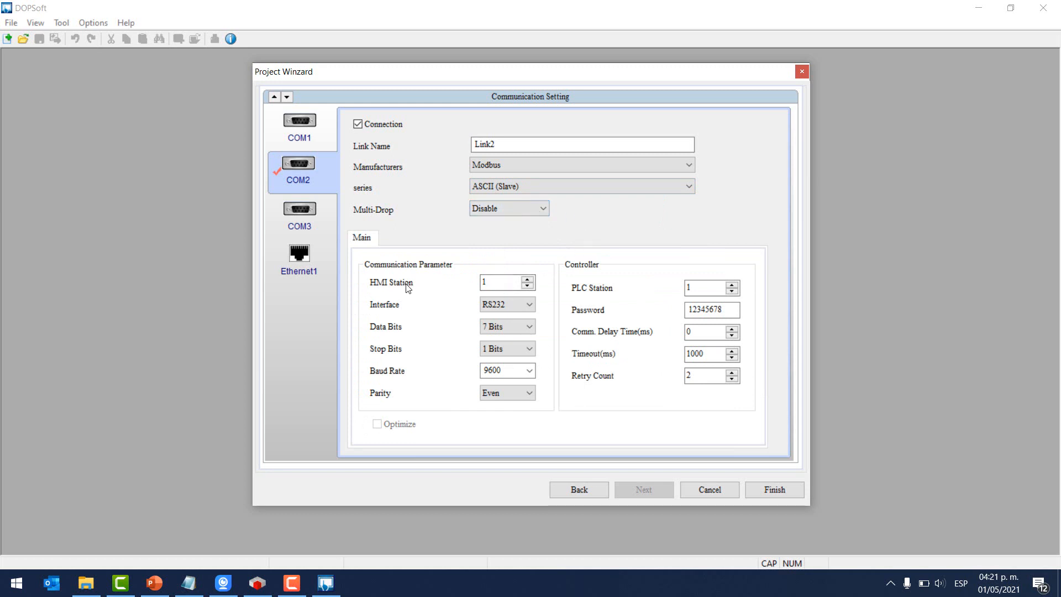
double_click(483, 283)
left_click(259, 580)
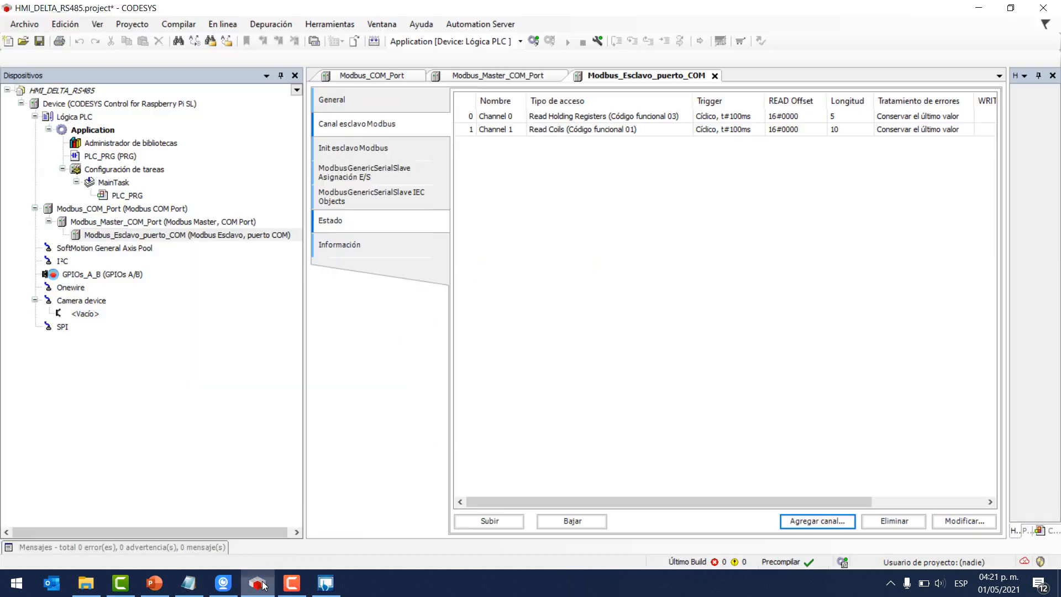
left_click(347, 100)
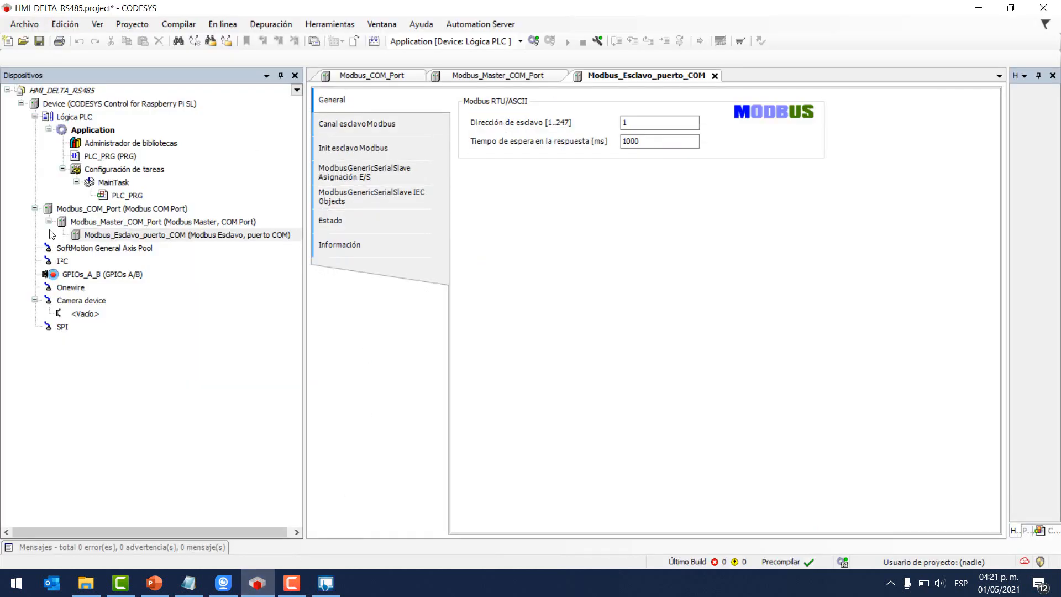
double_click(124, 235)
left_click(179, 239)
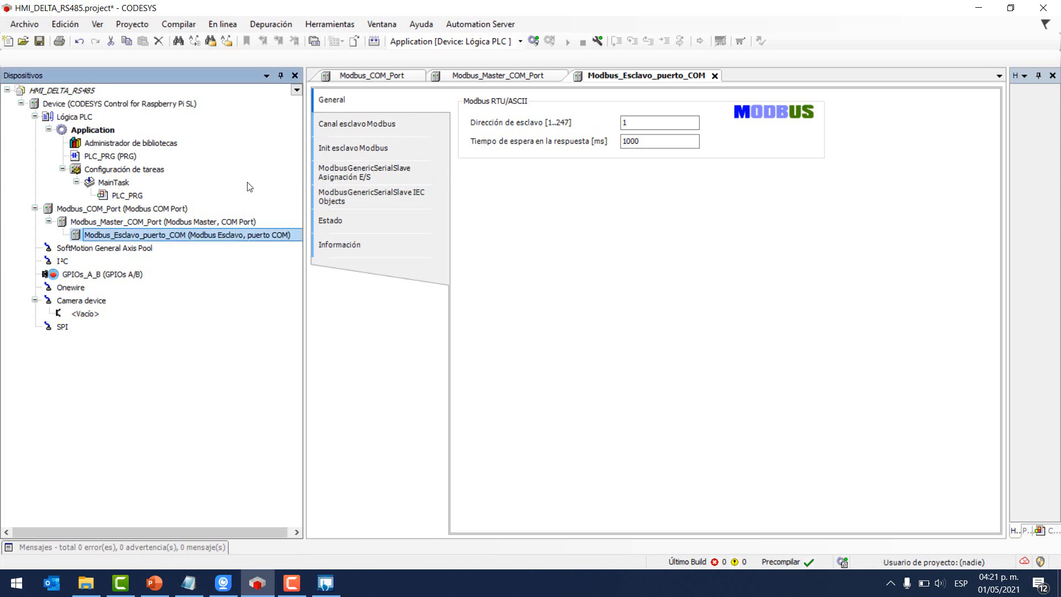
- Keep HMI station 1 and set the COM2 interface to RS485
left_click(326, 582)
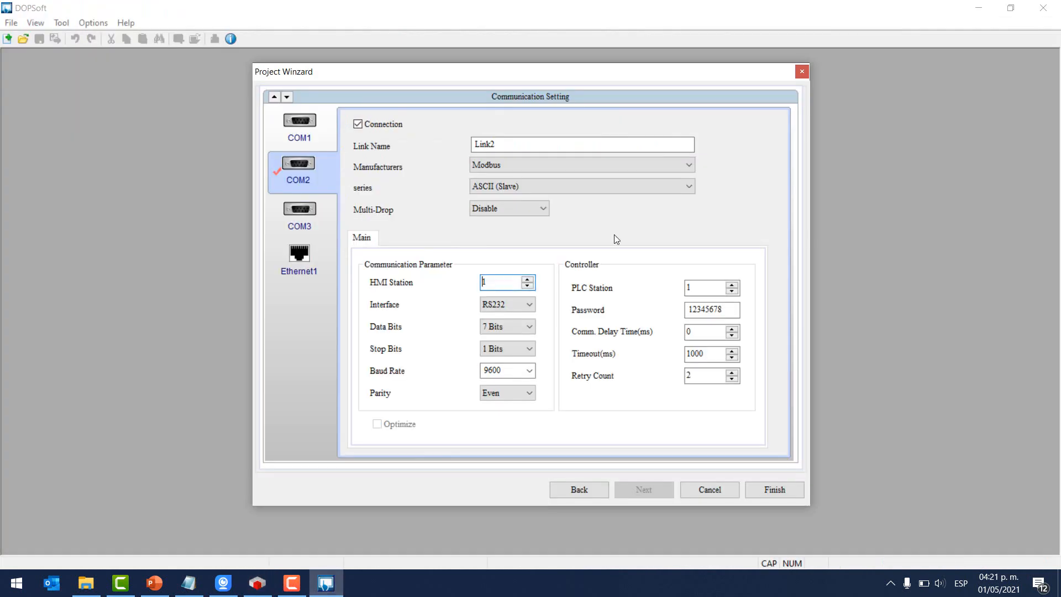
left_click(508, 284)
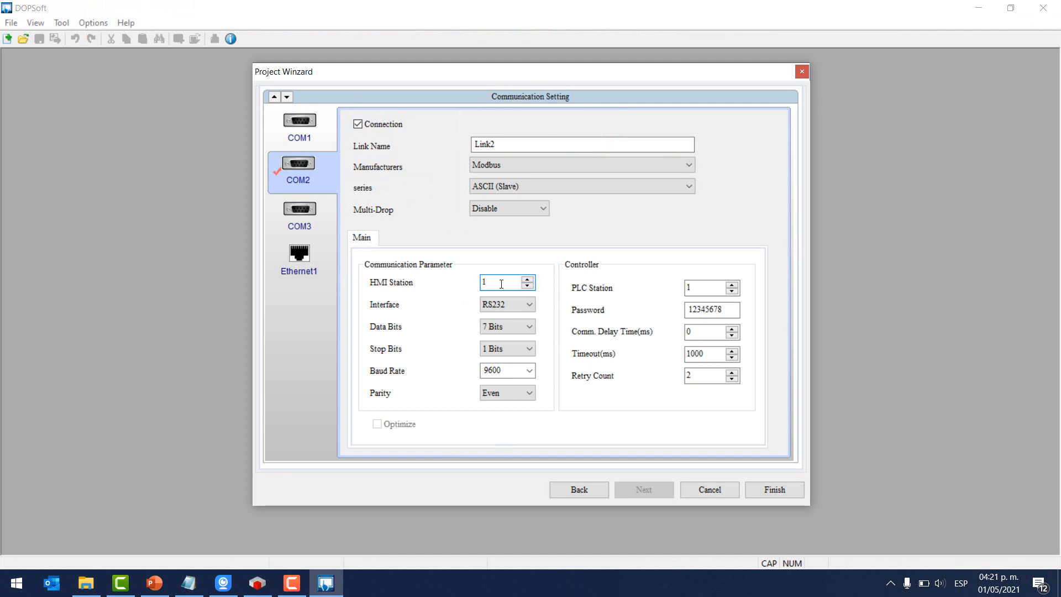
left_click(494, 305)
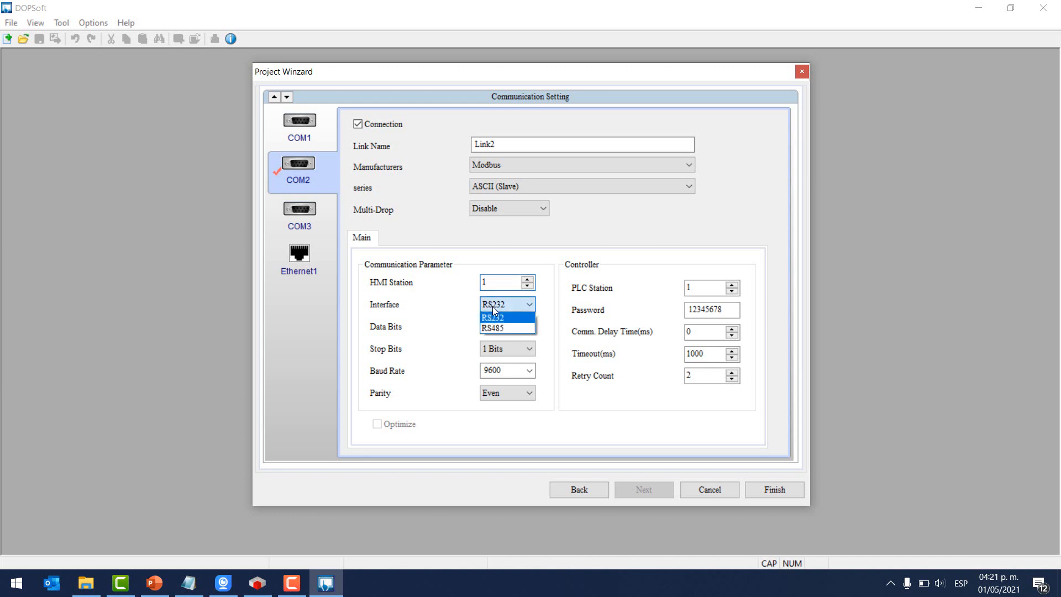
left_click(492, 326)
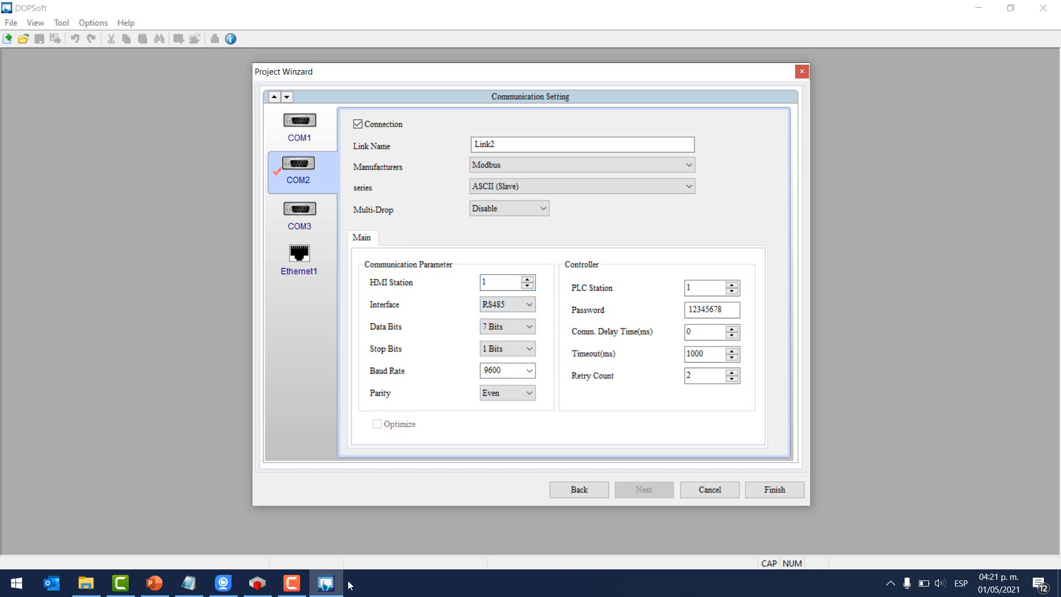
- Check Modbus_COM_Port's serial settings in CODESYS and set DOPSoft data bits to 8
left_click(257, 583)
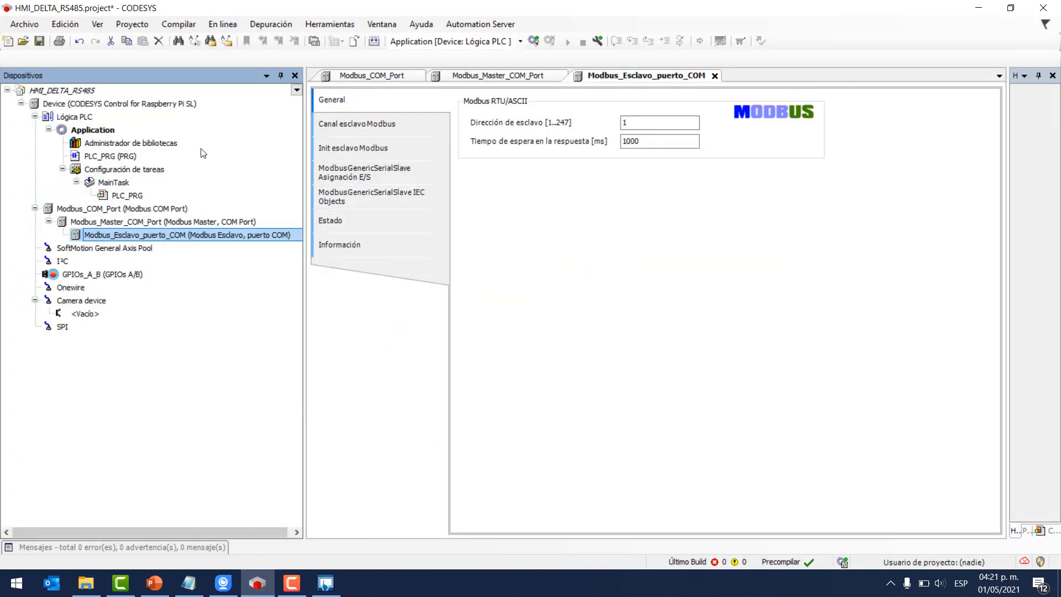
double_click(117, 208)
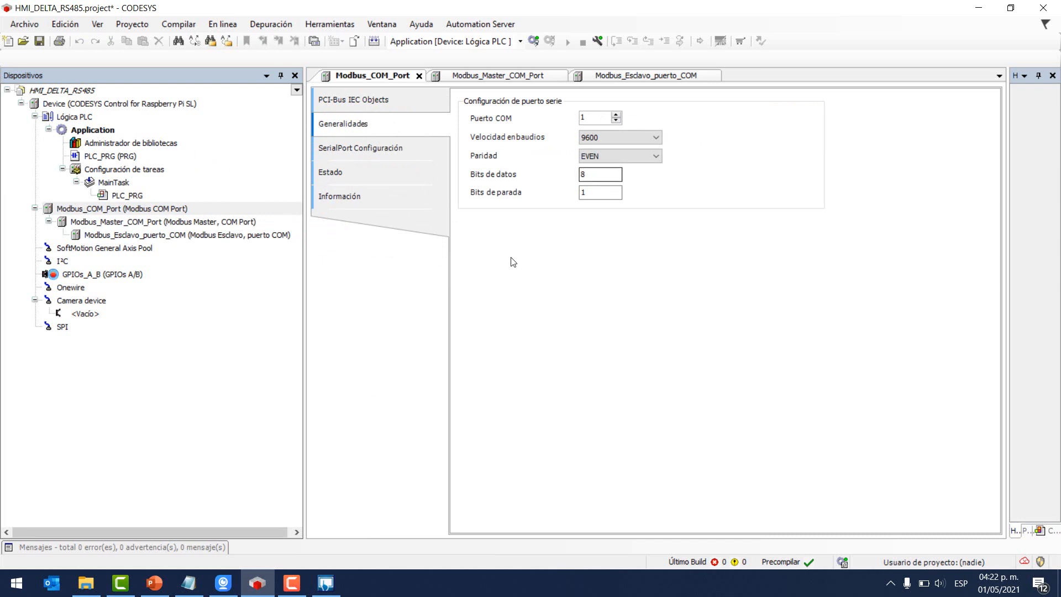
left_click(326, 582)
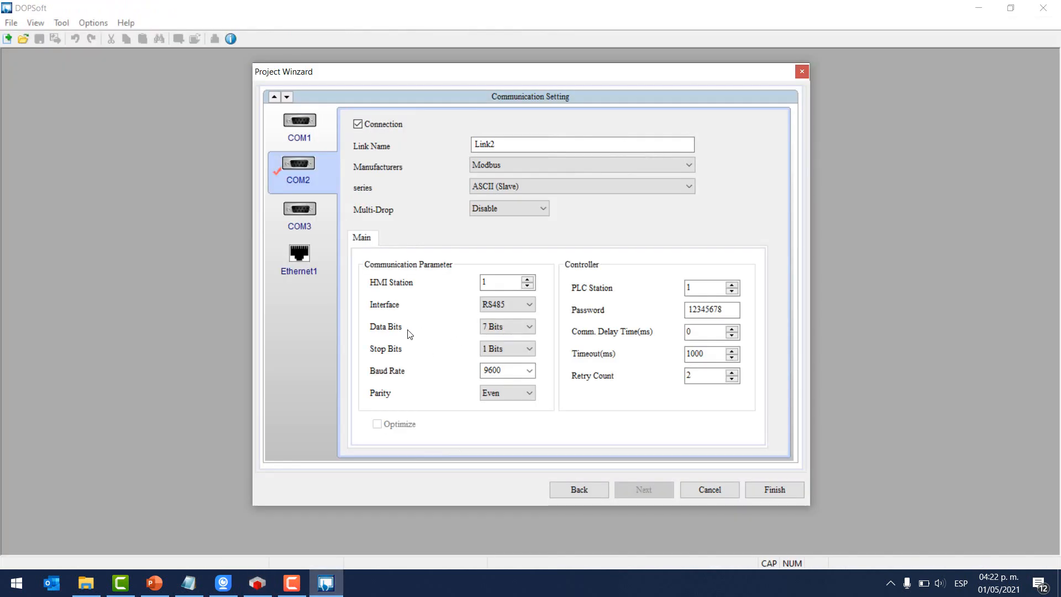
left_click(499, 326)
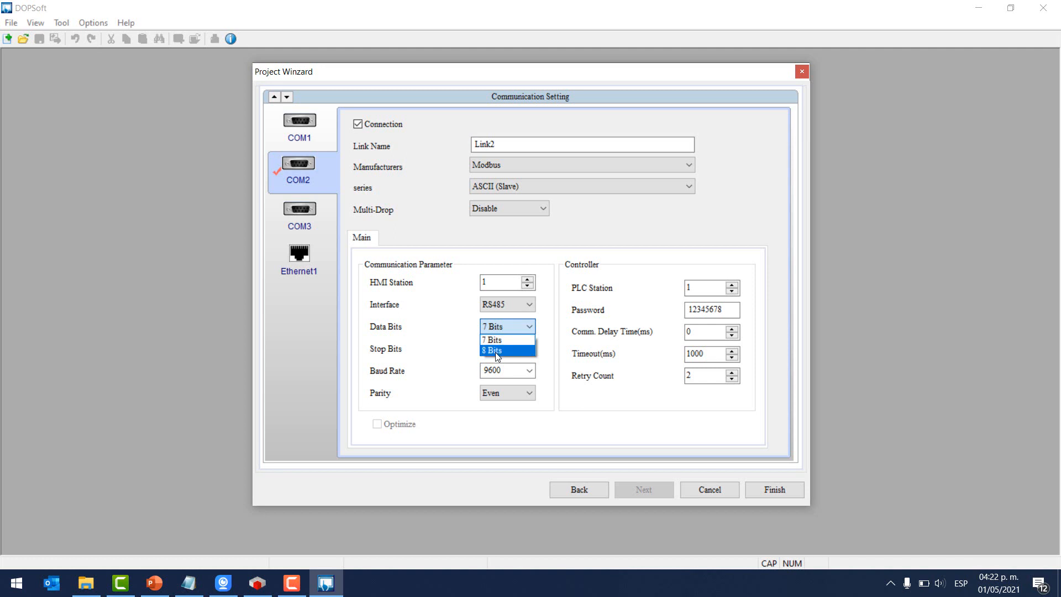
left_click(495, 352)
- Verify 9600 baud and Even parity match between DOPSoft and CODESYS
left_click(258, 583)
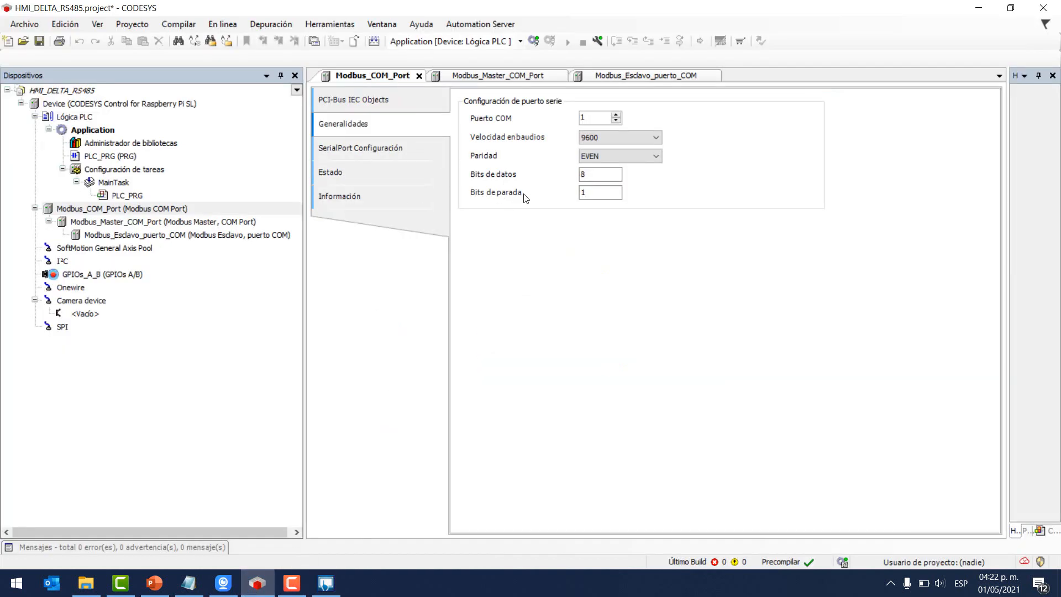
left_click(326, 583)
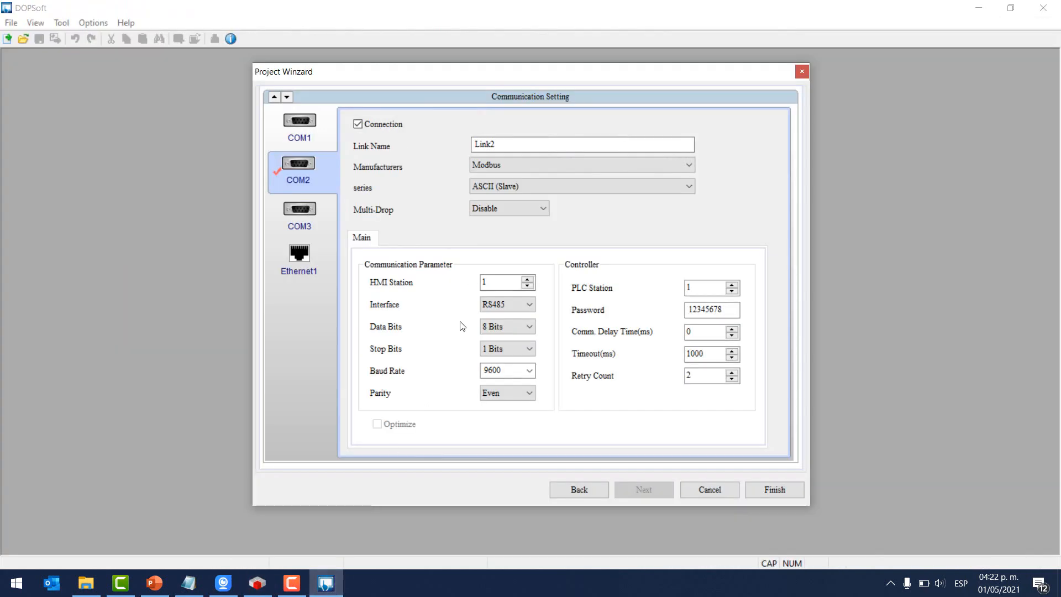
left_click(497, 369)
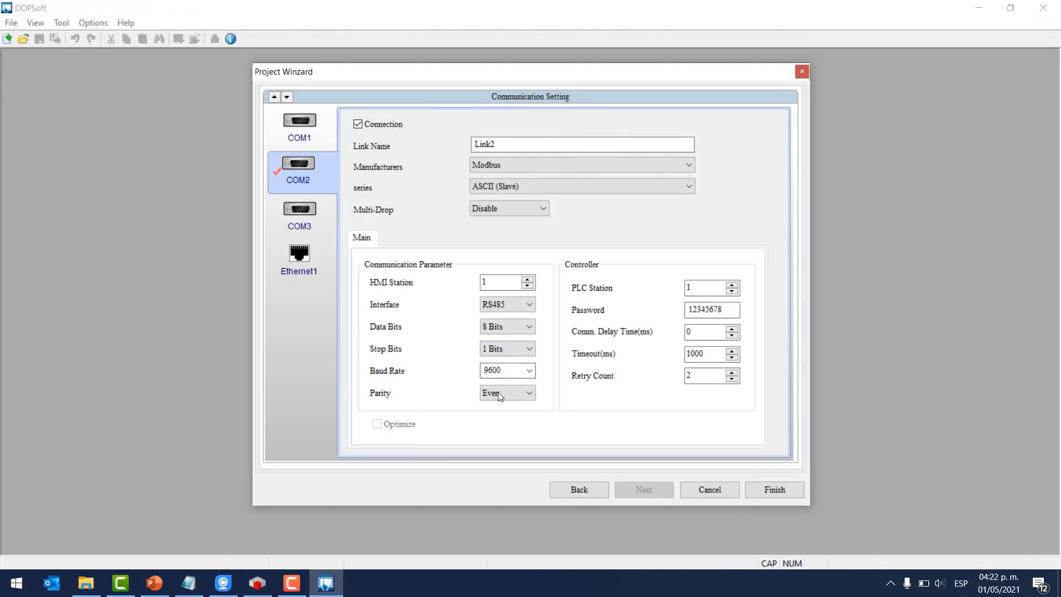
left_click(257, 583)
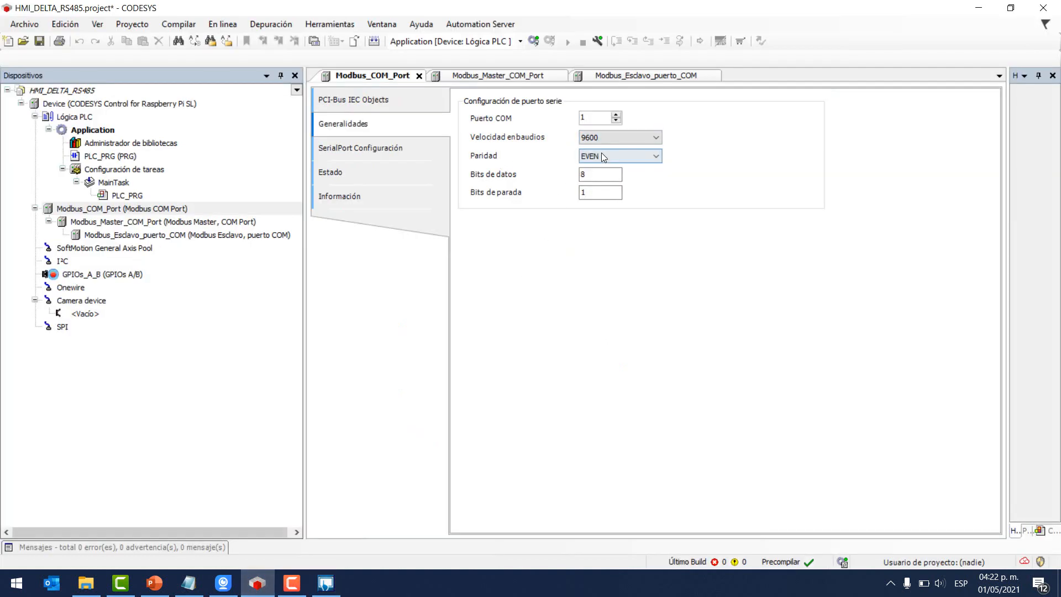
left_click(330, 584)
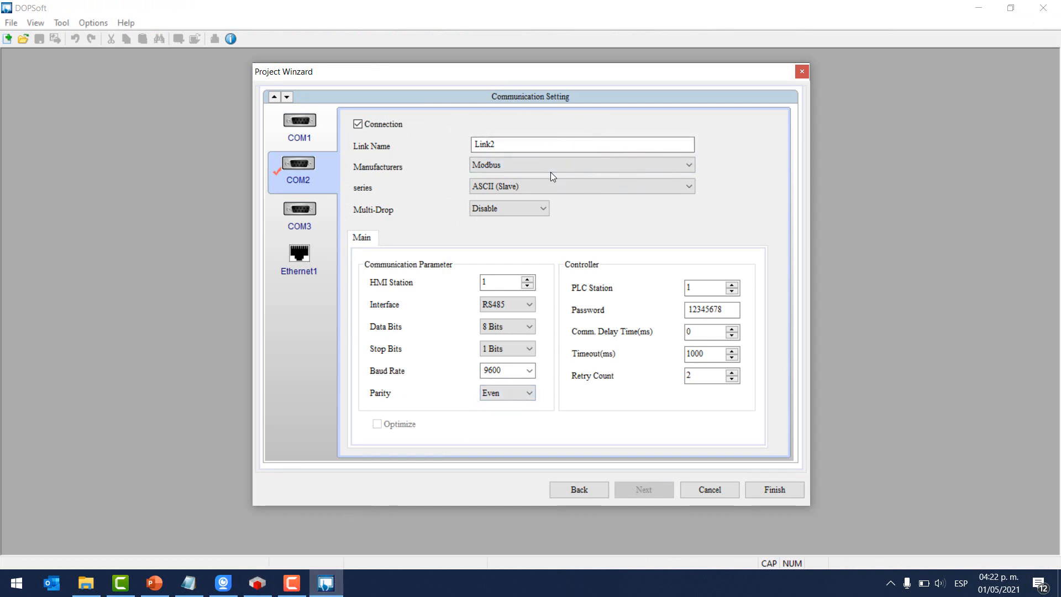
- Open the new project and draw a text element across the top of Screen_1
left_click(774, 490)
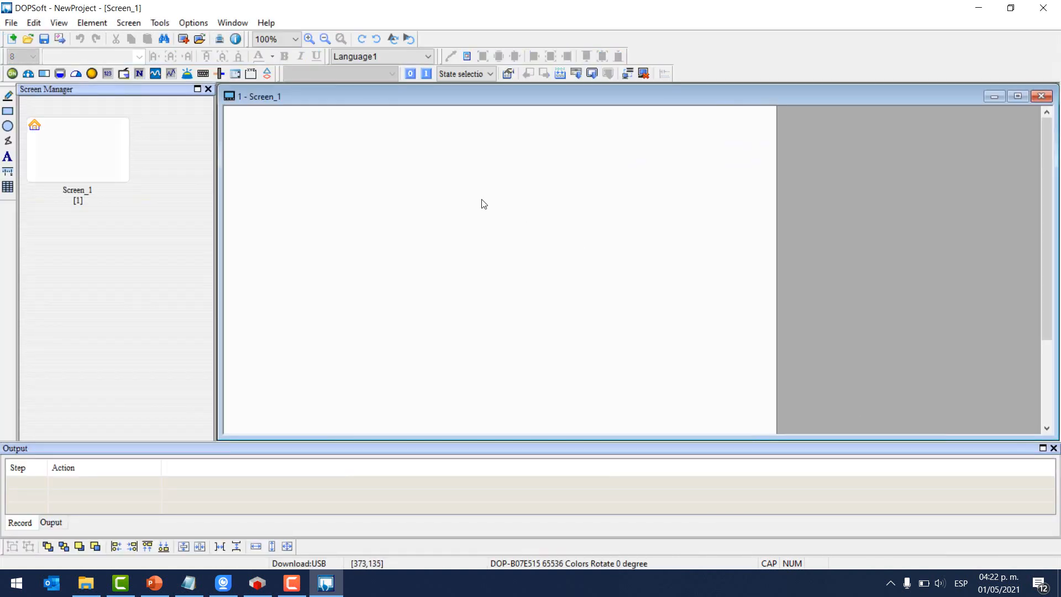
left_click(33, 125)
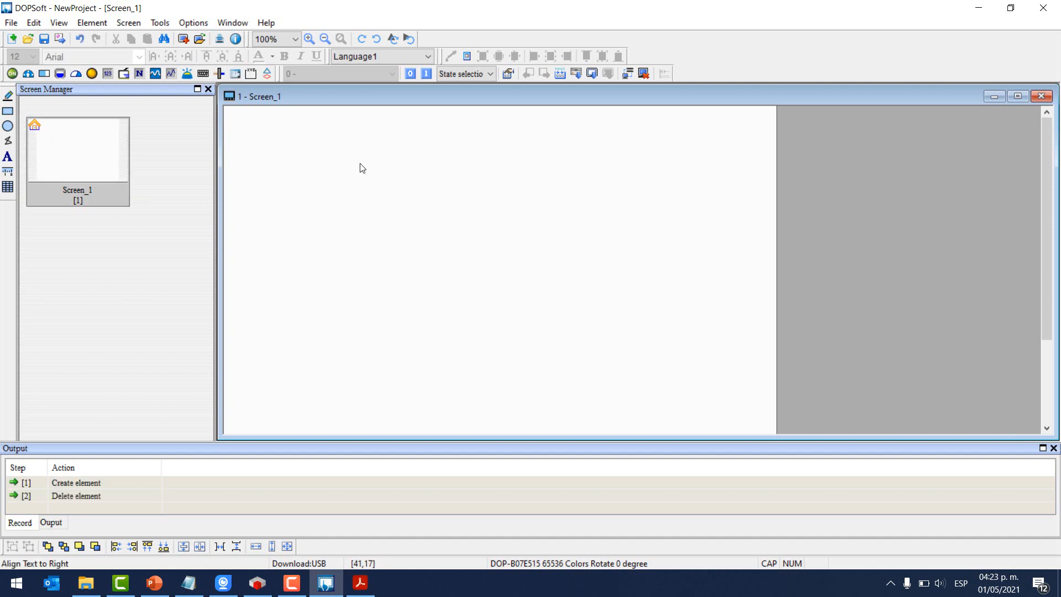
left_click(92, 23)
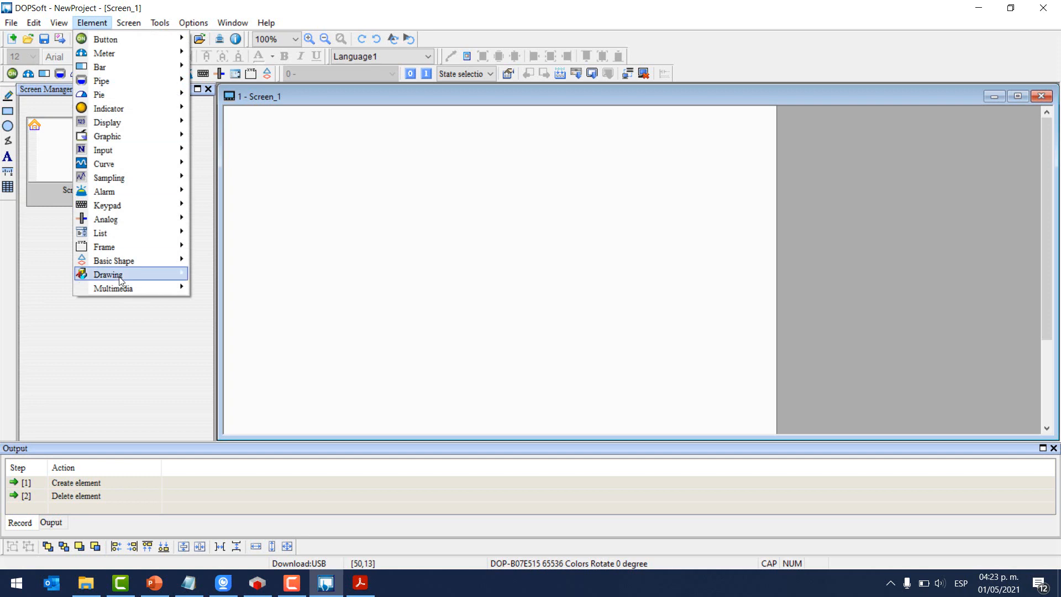
mouse_move(110, 274)
left_click(230, 330)
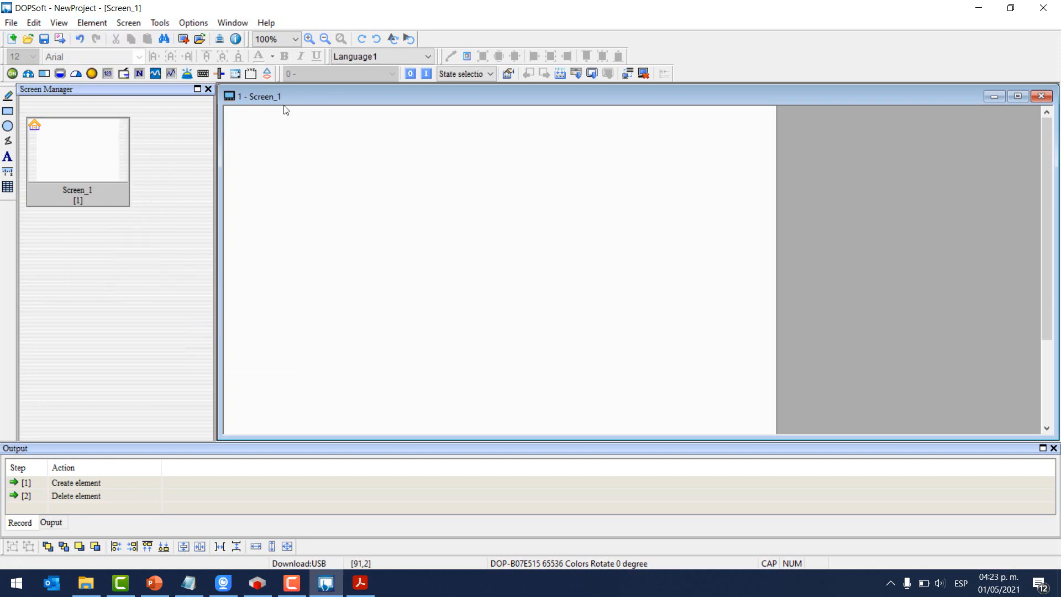
left_click_drag(226, 110, 761, 234)
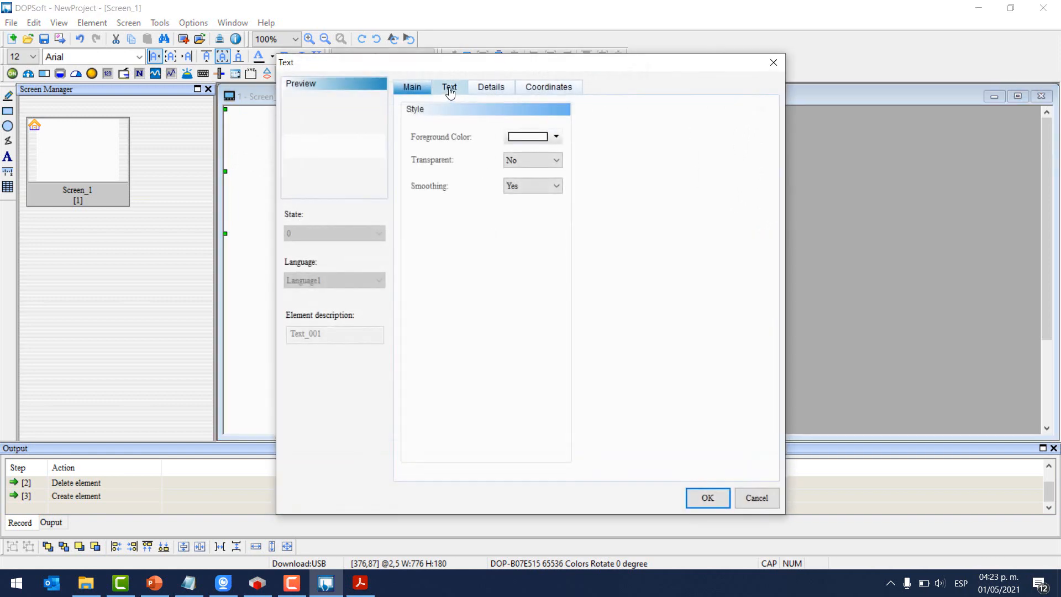
- Enter the title text RASPBERRY PI & HMI DELTA VIA MODBUS ASCII RS485
left_click(448, 88)
left_click(444, 176)
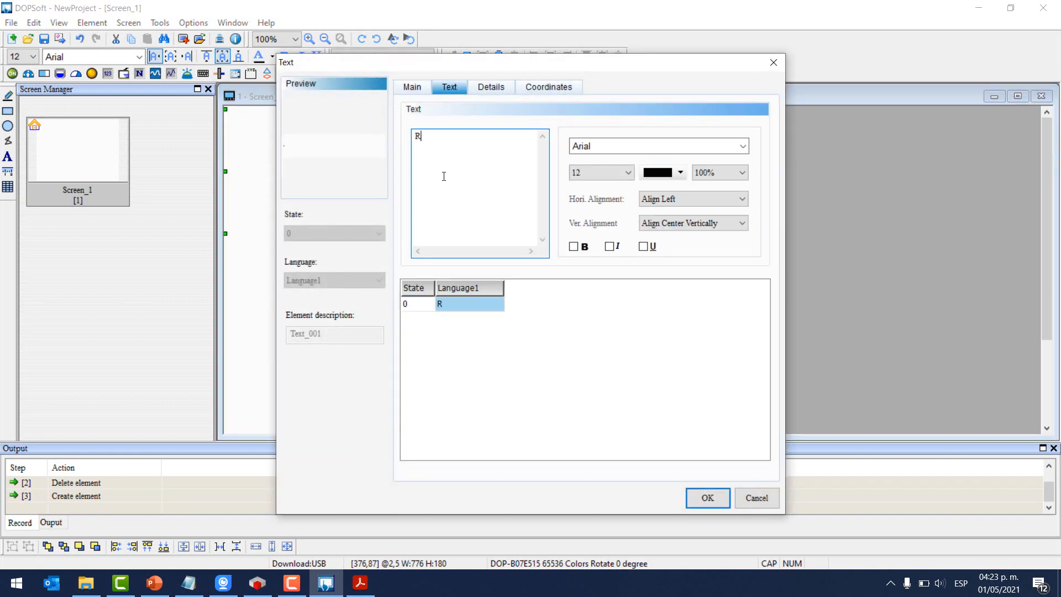
type("RASPBERRY PI & HMI DELTA VIA")
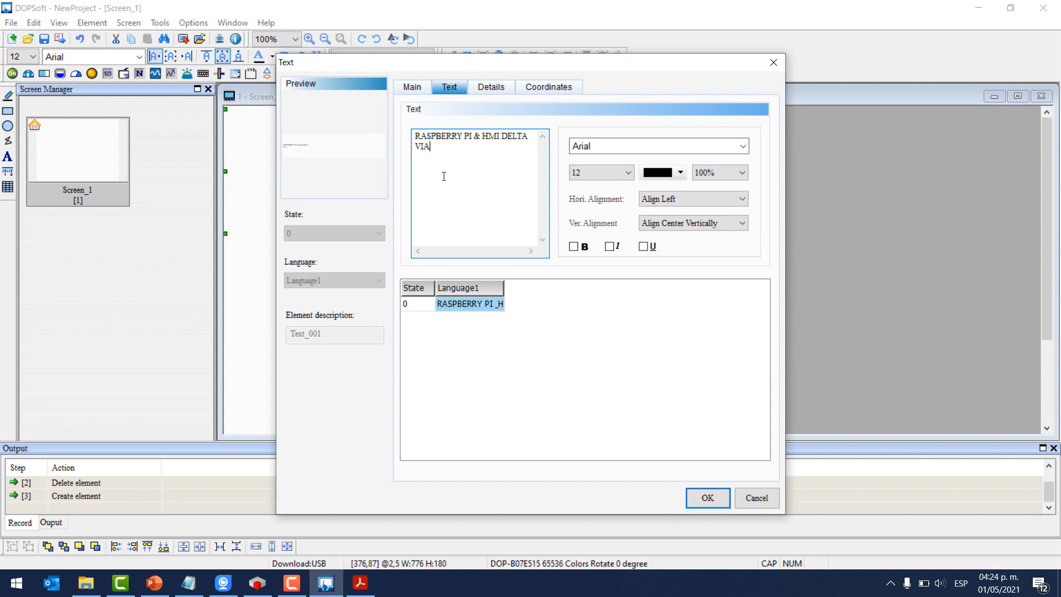
type("MOS")
type("85")
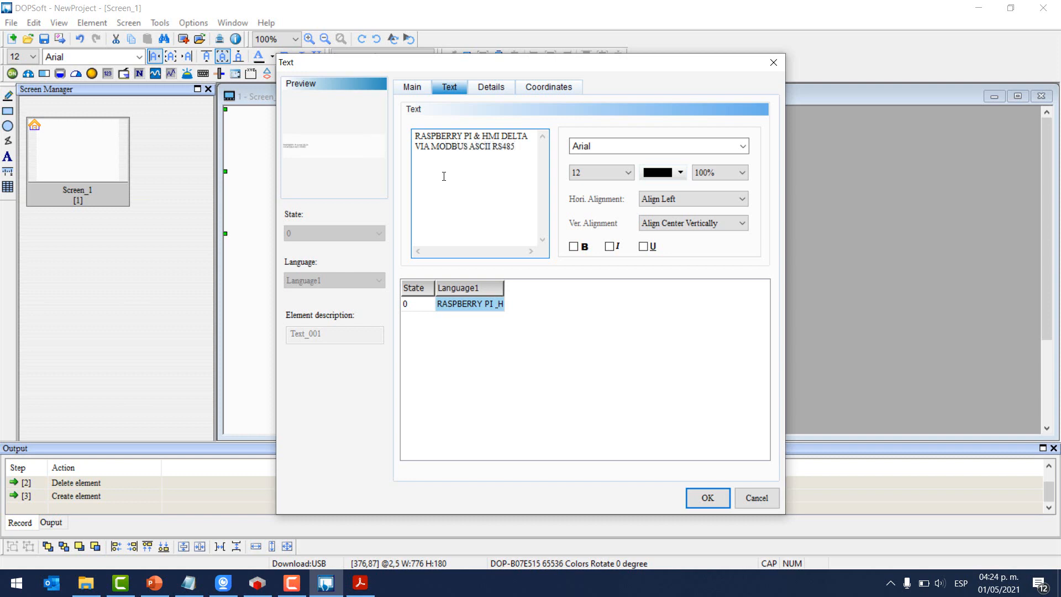
- Make the title size 32, horizontally centred and bold, and confirm
left_click(609, 176)
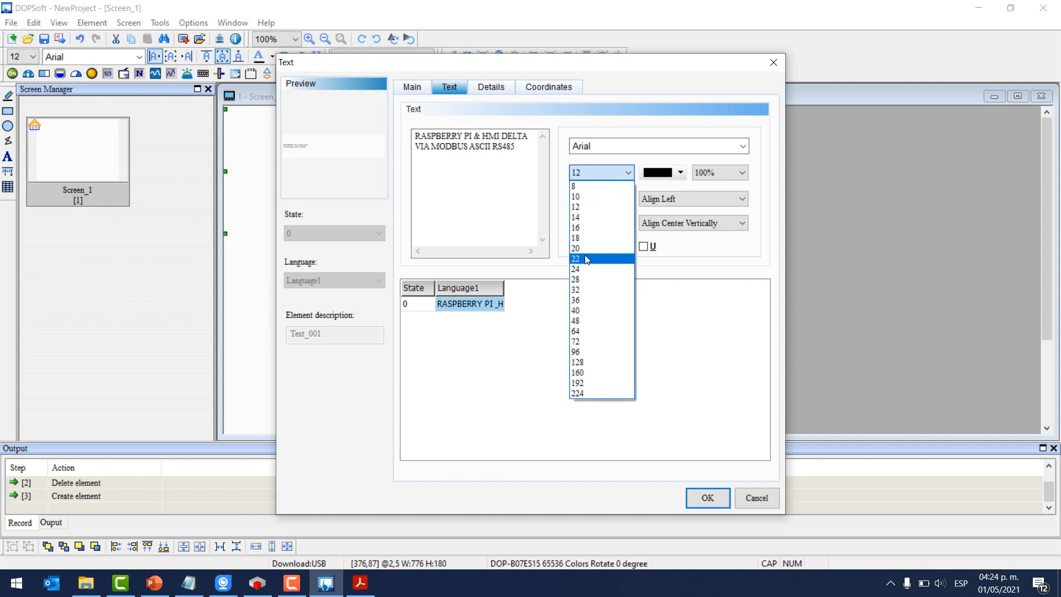
left_click(587, 258)
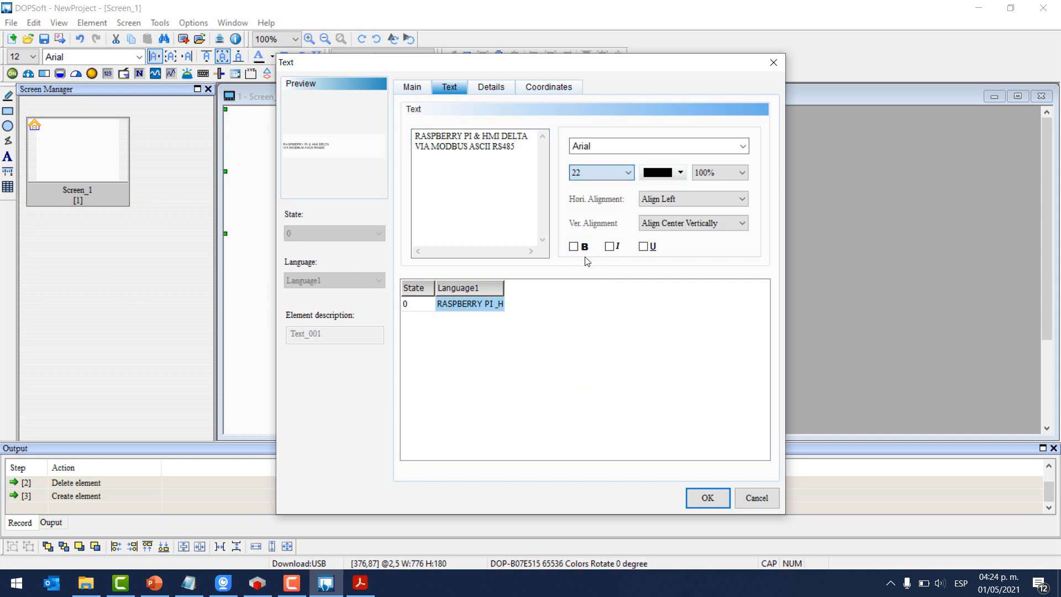
left_click(586, 178)
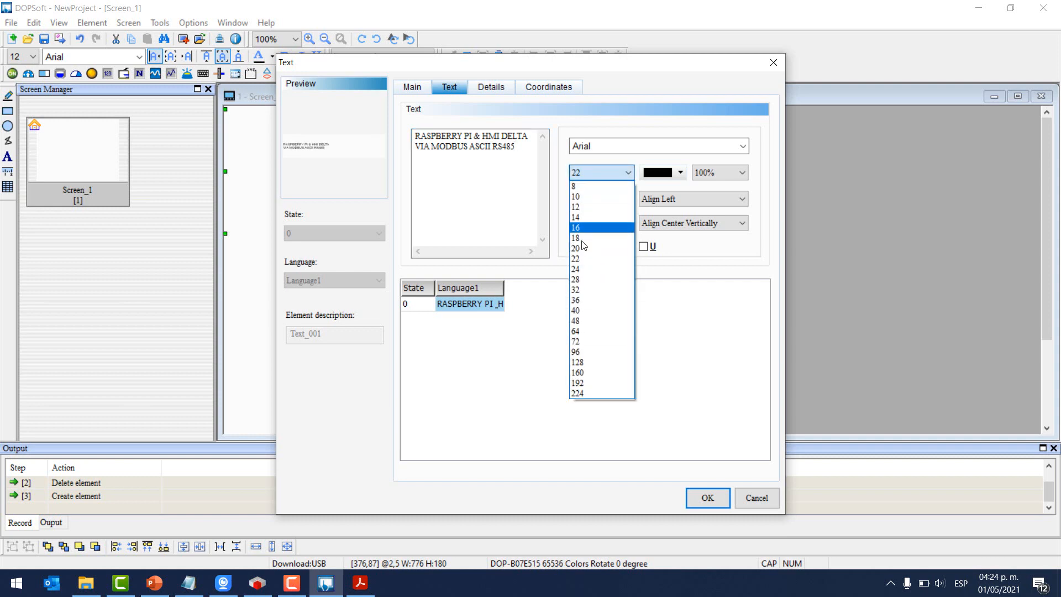
left_click(577, 291)
left_click(657, 199)
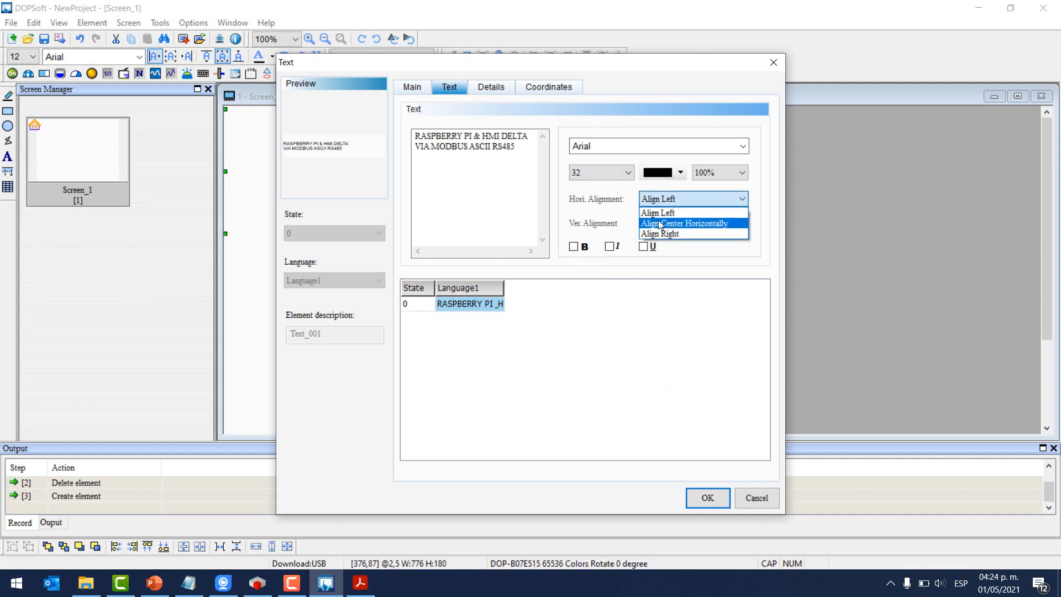
left_click(658, 224)
left_click(573, 247)
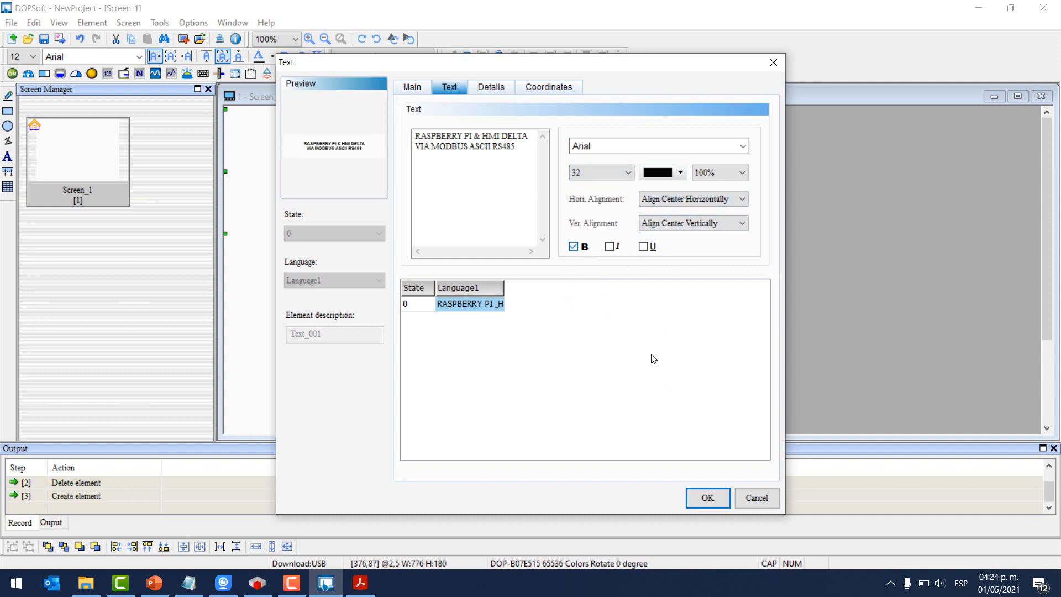
left_click(707, 499)
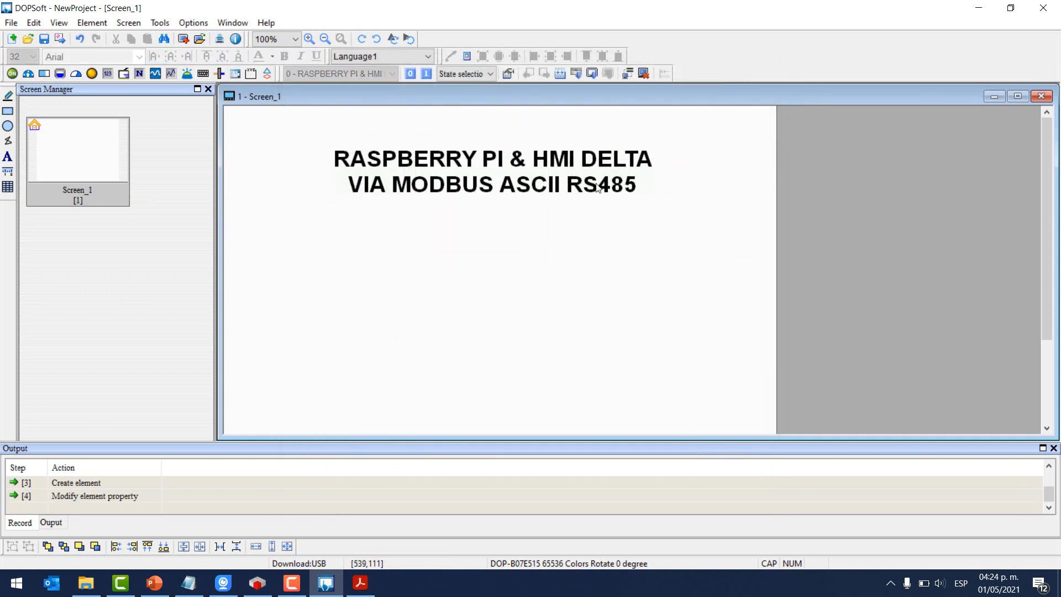
- Draw a momentary button below the title and place a copy directly beneath it
left_click(90, 22)
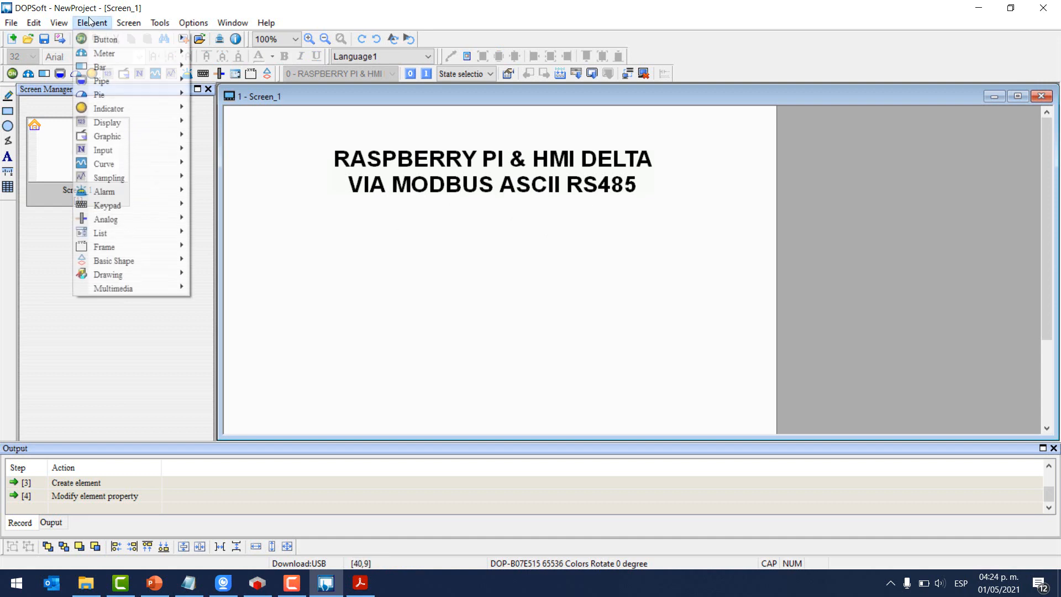
mouse_move(111, 40)
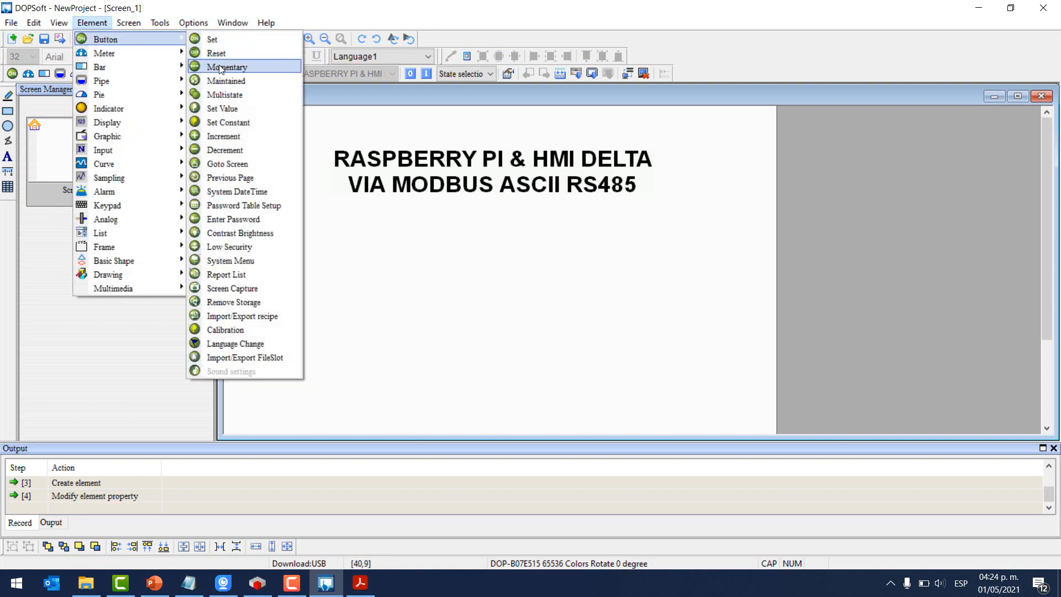
left_click(219, 67)
left_click_drag(577, 235, 701, 304)
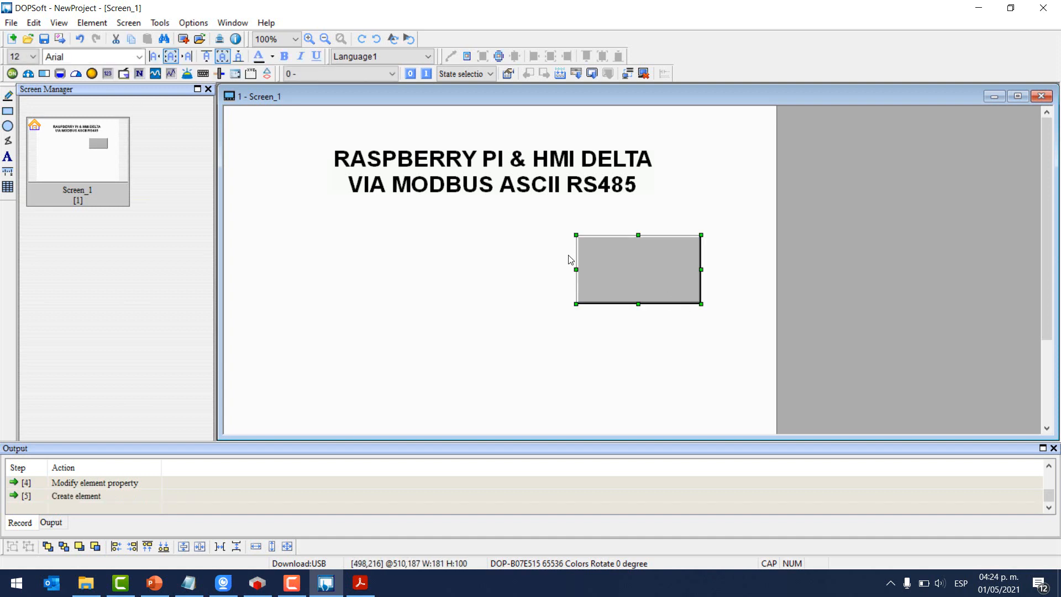
key("ctrl+c")
key("ctrl+v")
left_click_drag(635, 293, 636, 341)
- Check the top button's address link (Link2) and the communication settings, leaving both unchanged
double_click(653, 254)
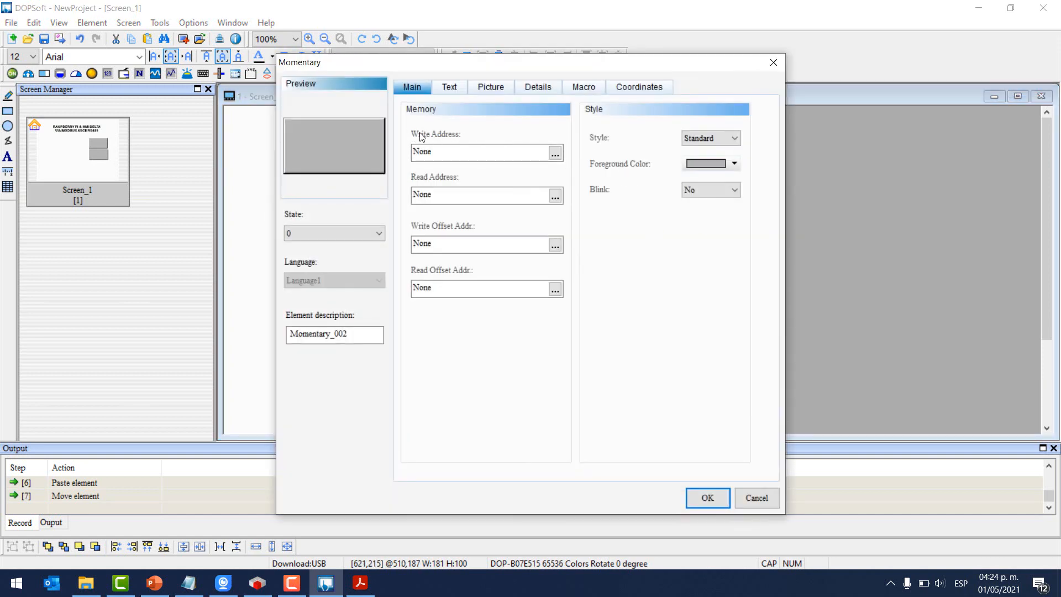
left_click(555, 153)
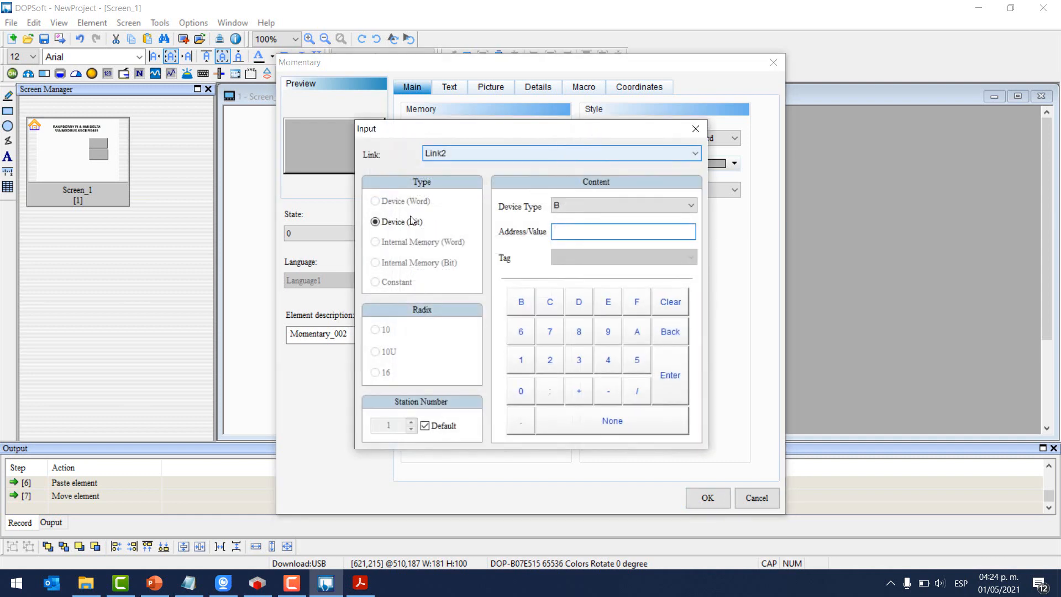
left_click(527, 151)
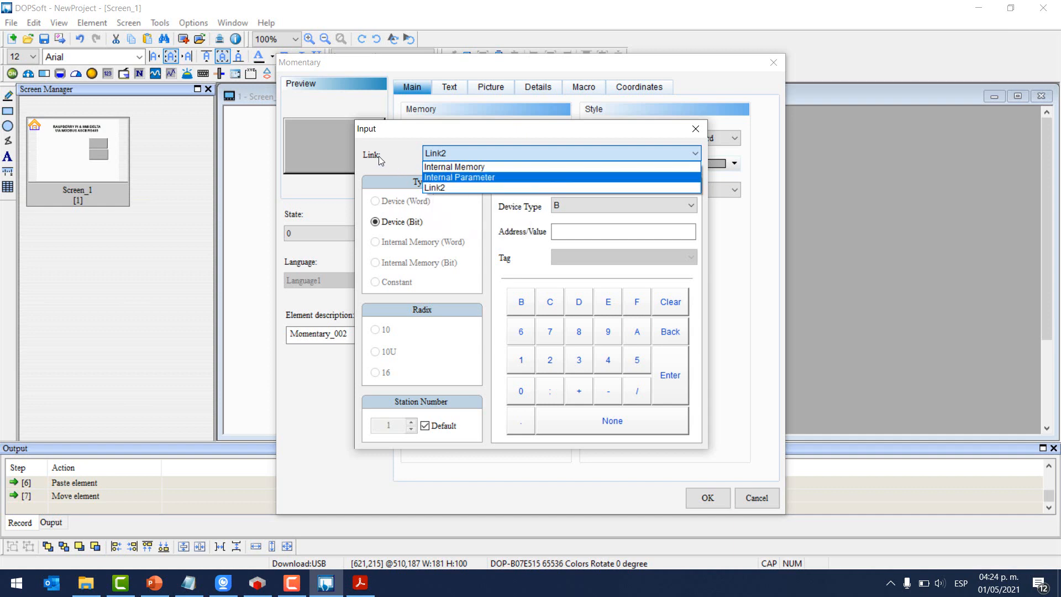
left_click(442, 187)
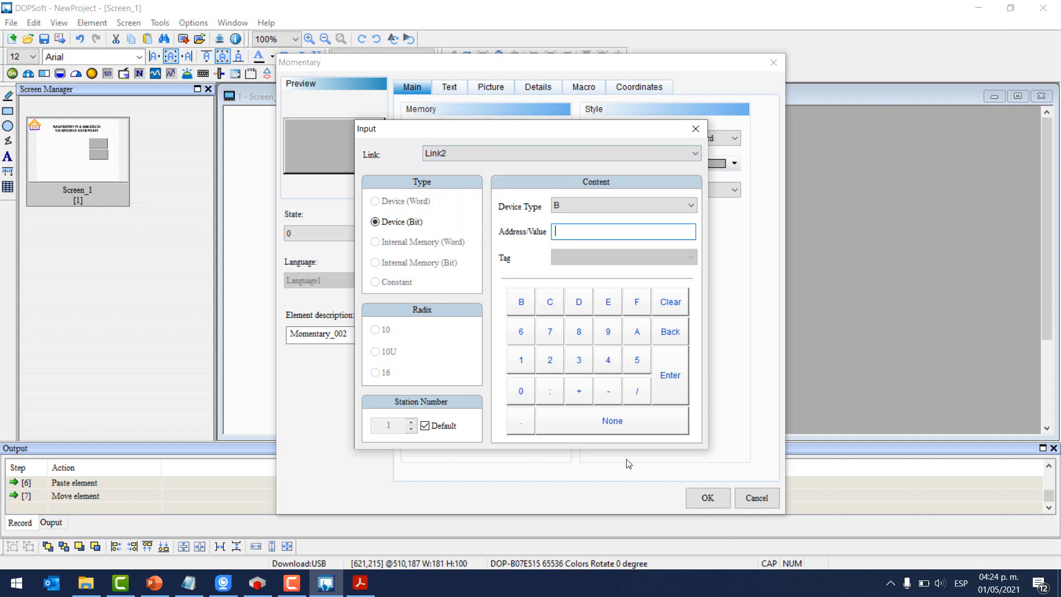
left_click(695, 129)
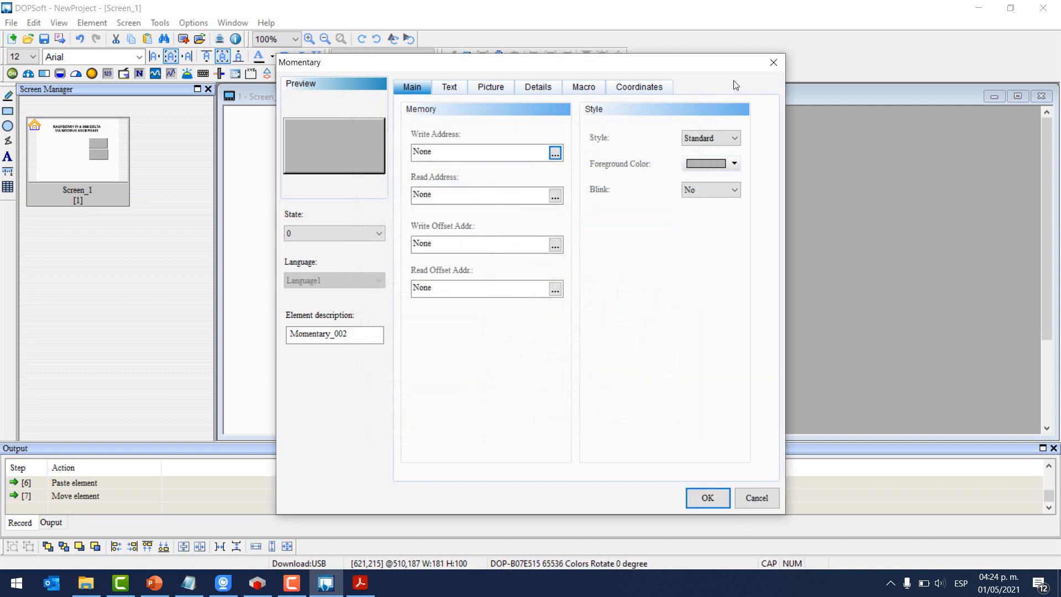
left_click(773, 62)
left_click(200, 25)
left_click(232, 48)
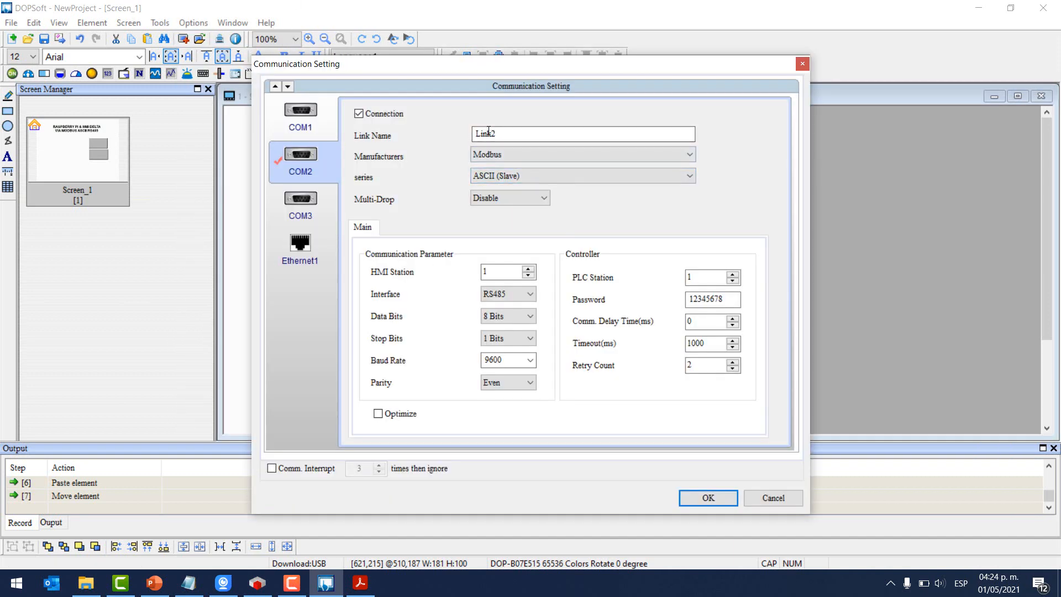
left_click(708, 499)
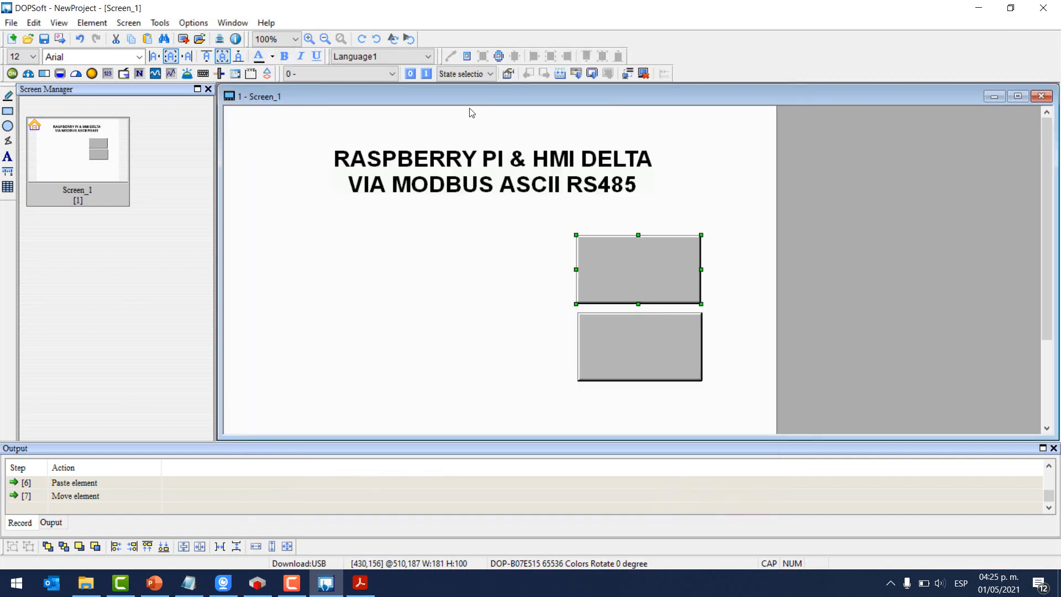
- Reopen the top button's write address input with device type B
double_click(632, 238)
left_click(555, 153)
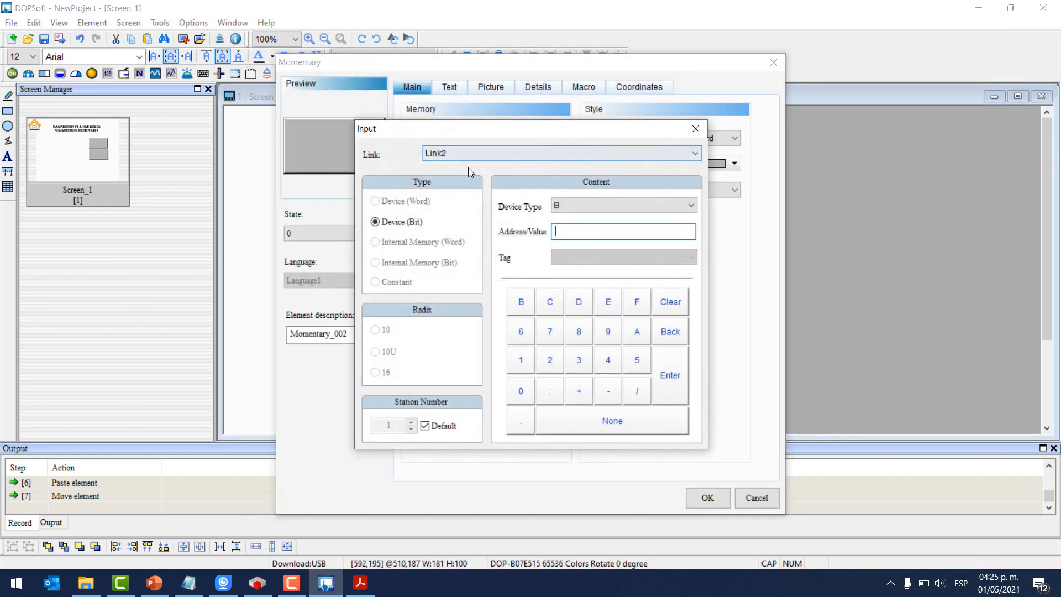
left_click(571, 208)
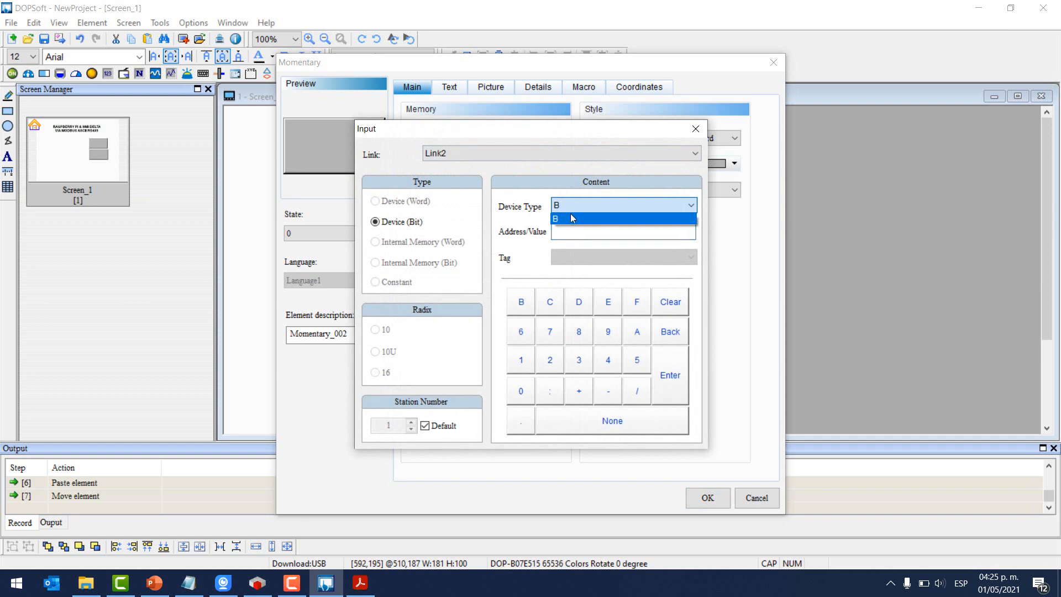
left_click(571, 219)
left_click(573, 225)
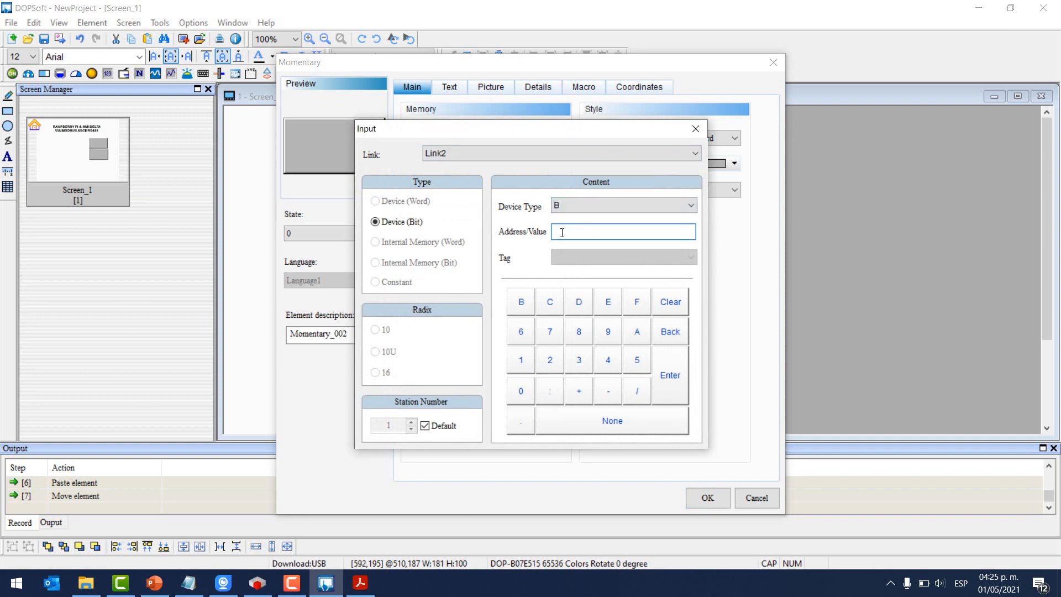
left_click(369, 584)
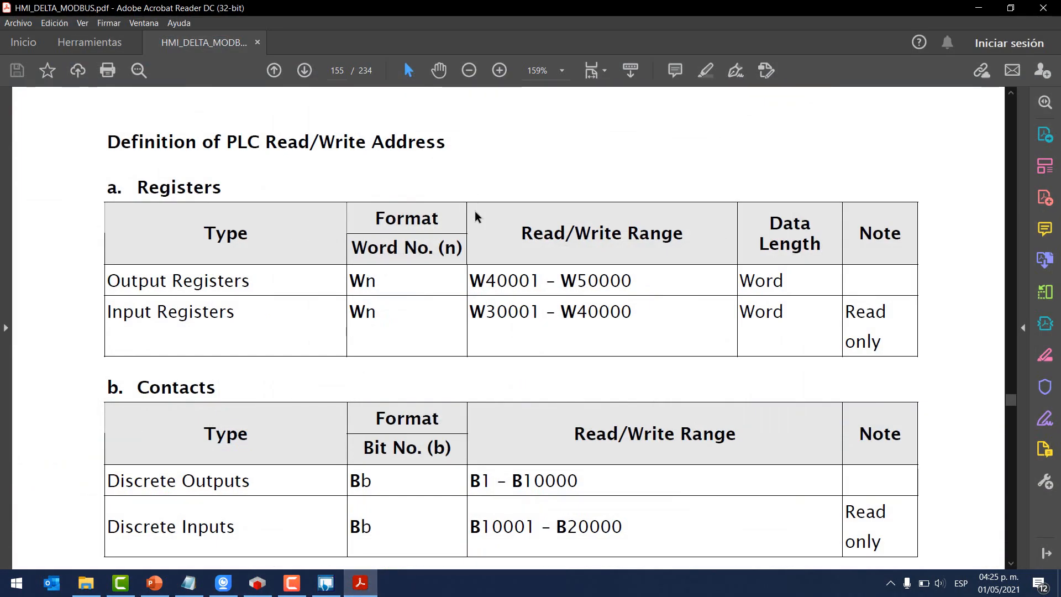
- Scroll to the Registers table and highlight the W40001 start address
scroll(477, 216, "down", 2, "ctrl")
scroll(506, 237, "up", 3)
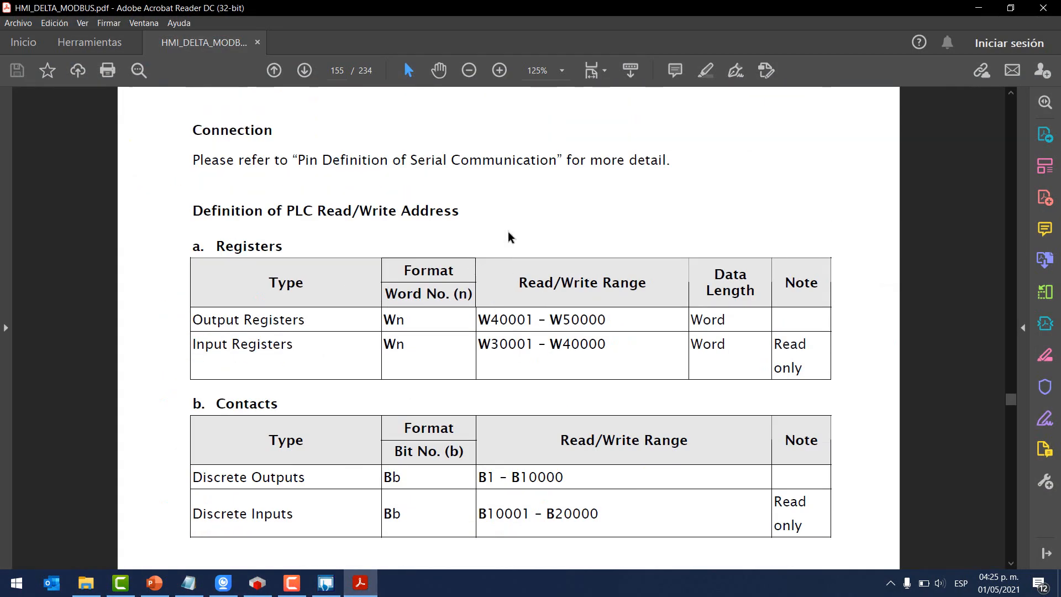
left_click_drag(522, 309, 648, 310)
scroll(499, 376, "up", 1)
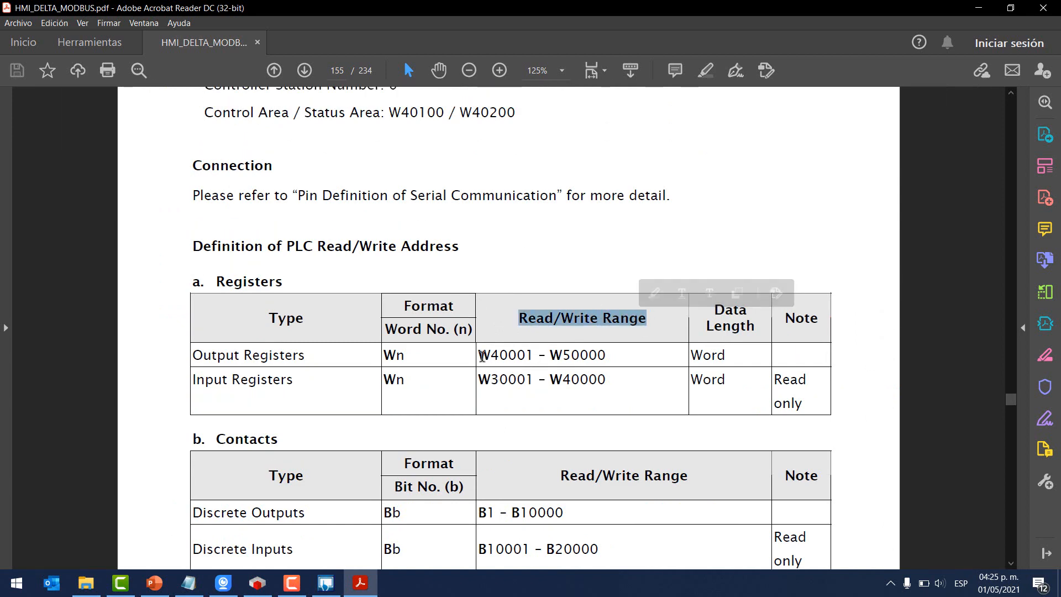
left_click_drag(479, 356, 532, 356)
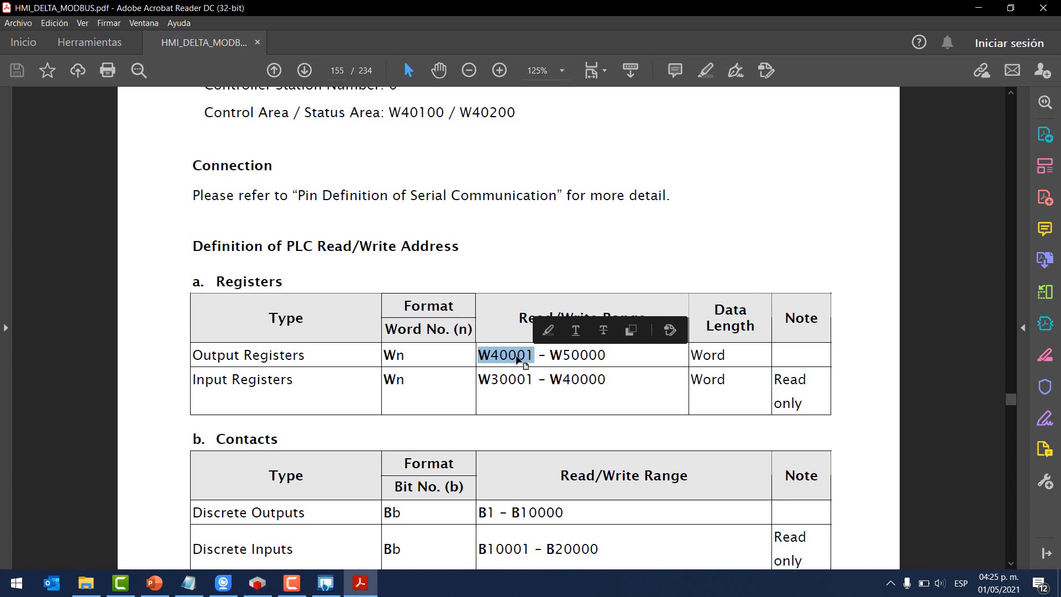
left_click(494, 362)
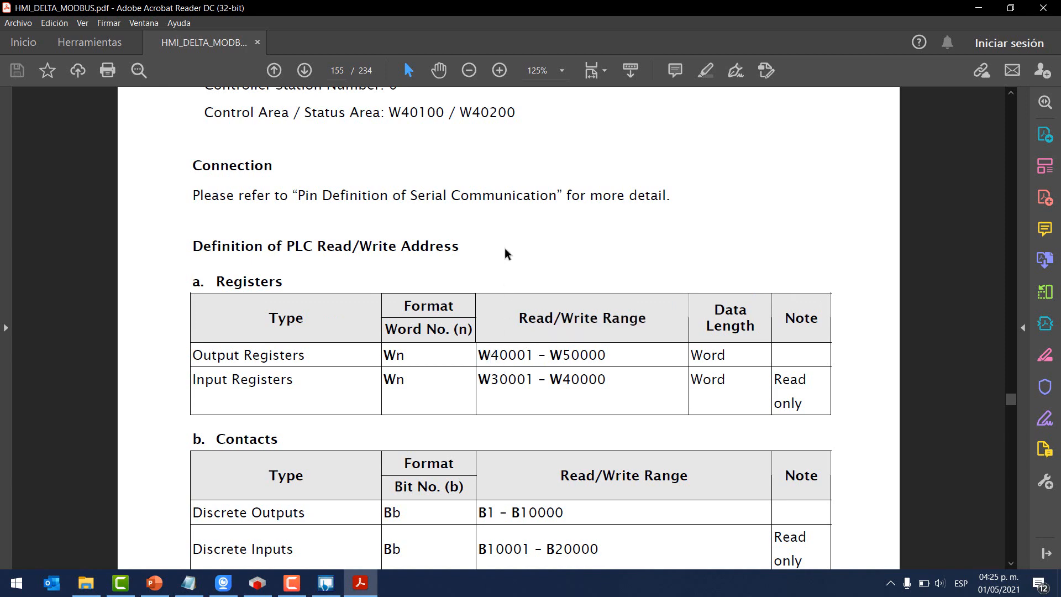
- Highlight the Output Registers row and the Contacts heading in the address tables
left_click_drag(491, 355, 532, 355)
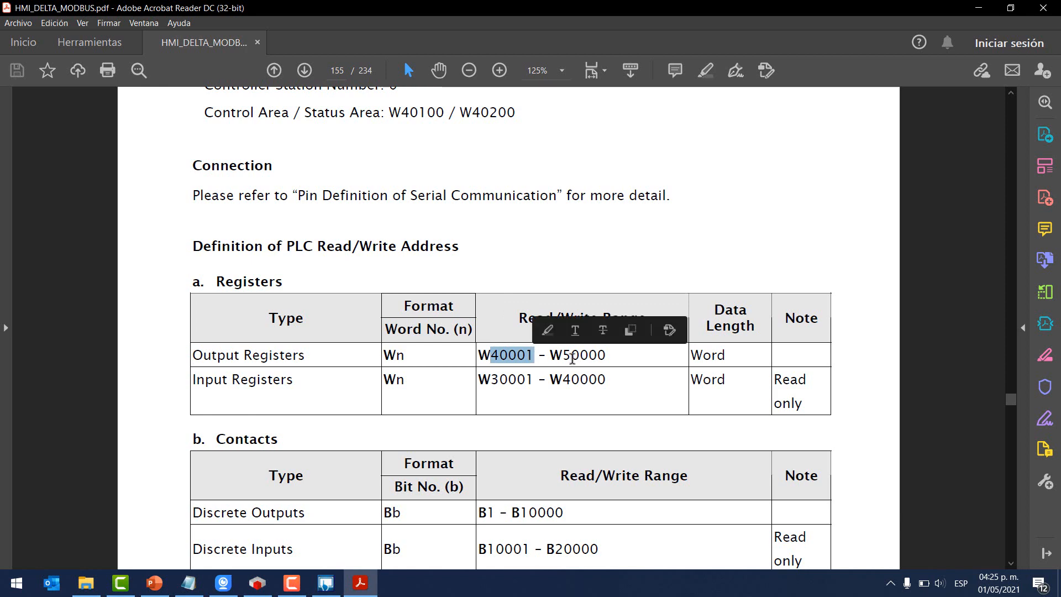
left_click(596, 263)
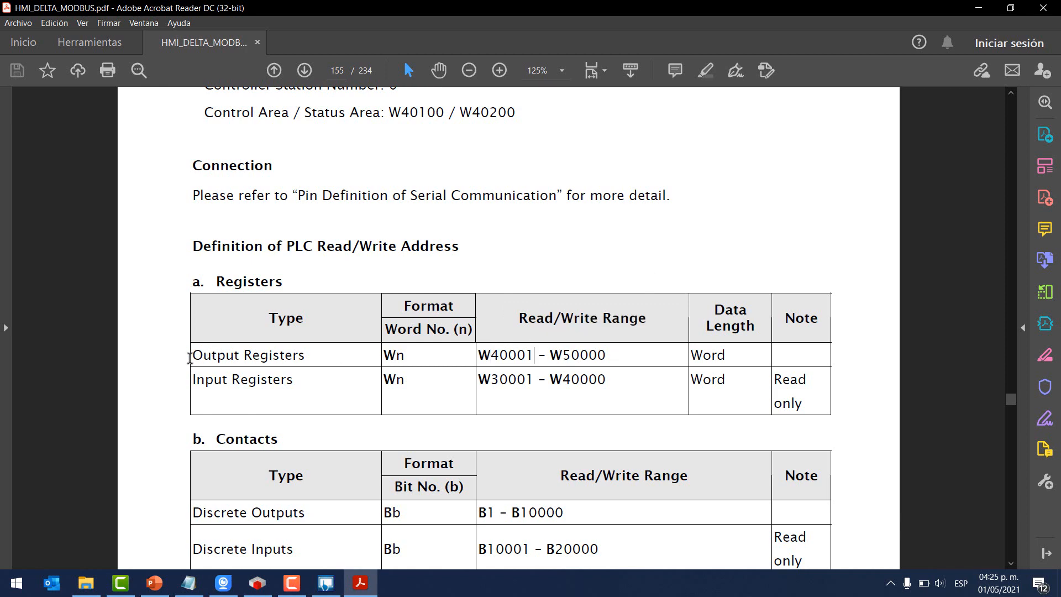
left_click_drag(190, 358, 294, 376)
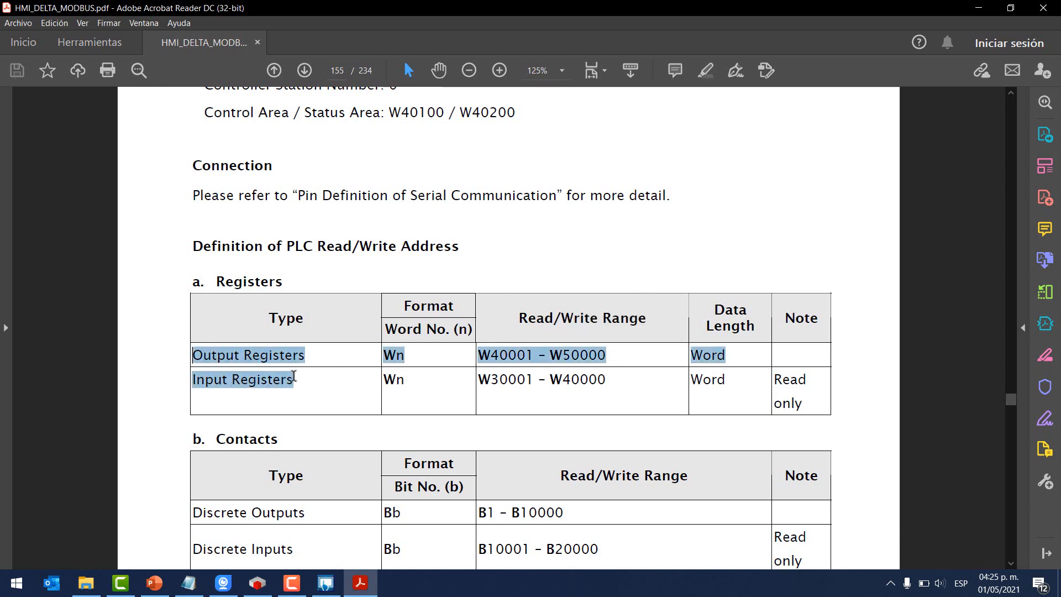
left_click(542, 246)
scroll(542, 247, "down", 3)
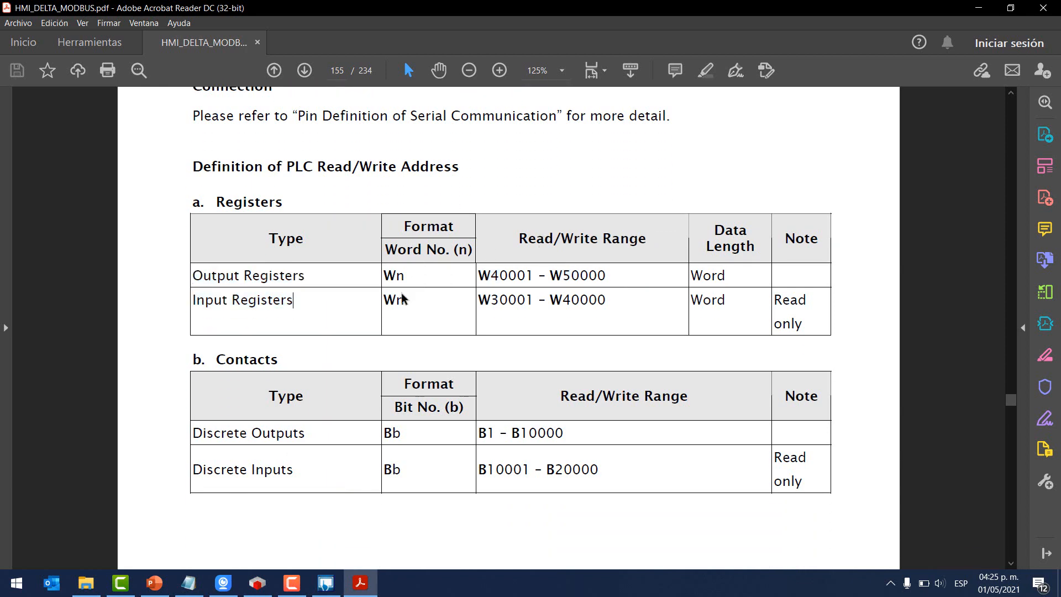
left_click_drag(214, 358, 293, 368)
left_click(293, 369)
- Show Modbus_Esclavo_puerto_COM's Canal esclavo Modbus tab in CODESYS, alternating with the PDF manual
left_click(257, 583)
left_click(190, 237)
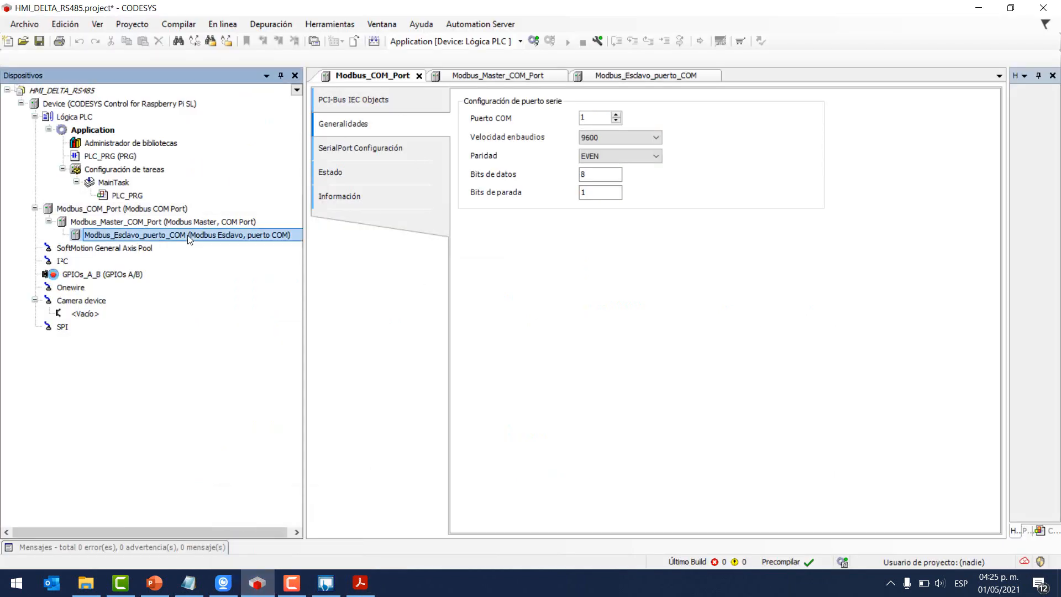
double_click(189, 237)
left_click(354, 126)
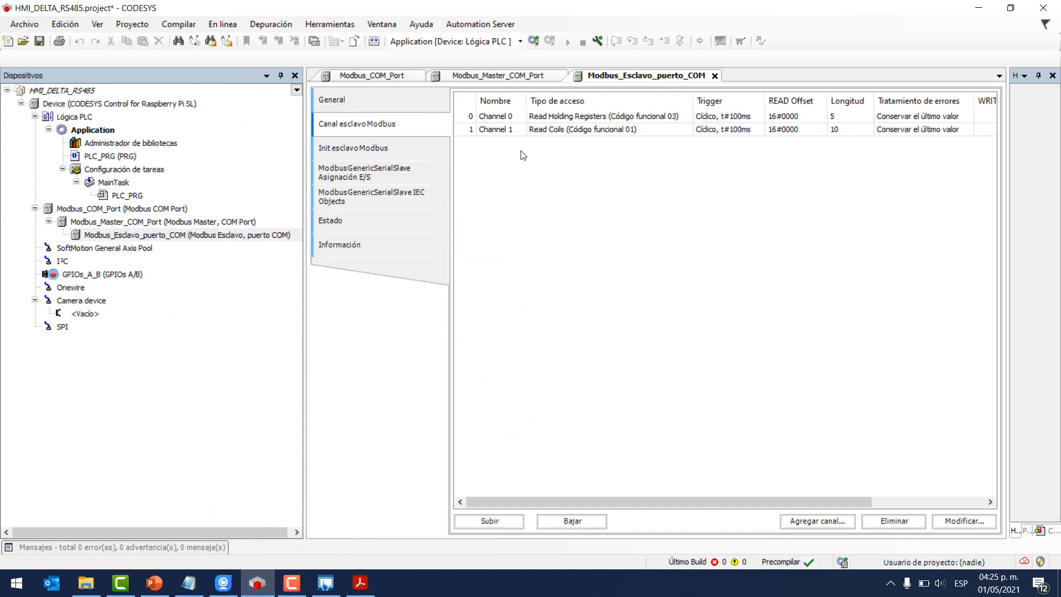
key("alt+Tab")
left_click(257, 583)
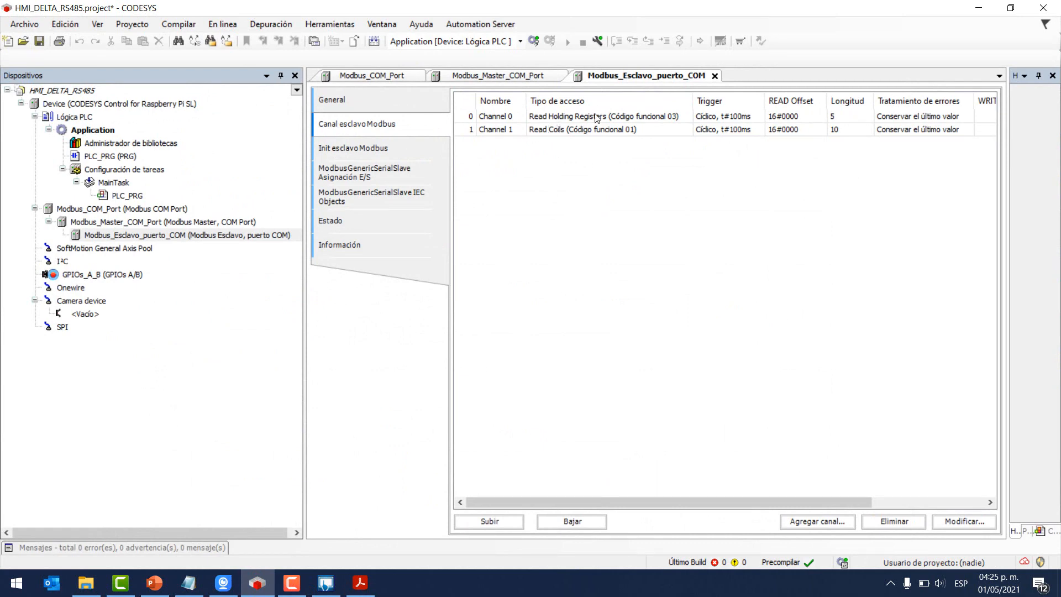
key("alt+Tab")
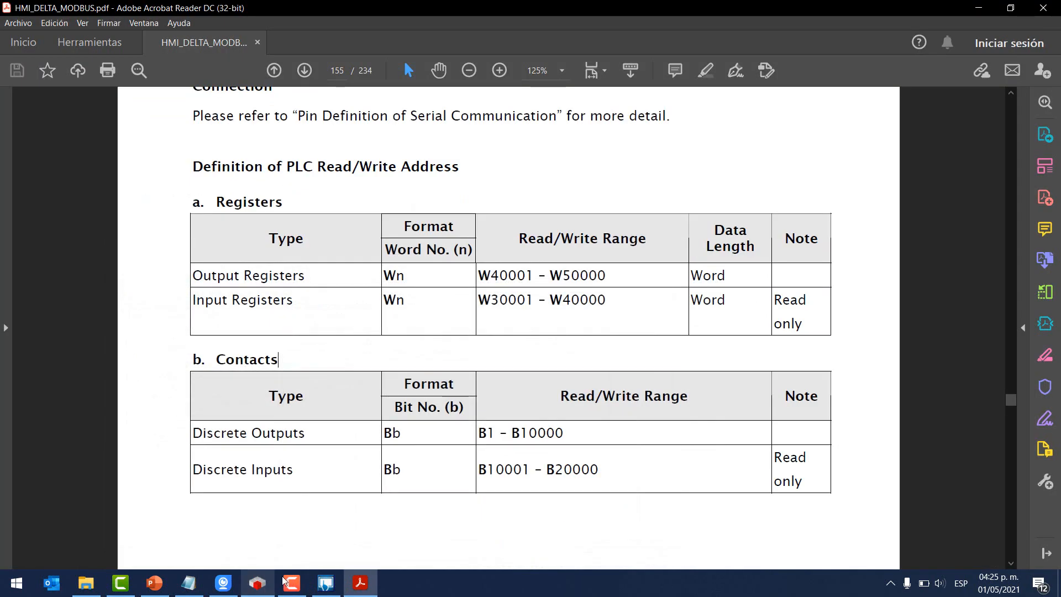
- Highlight Output/Input Registers, Discrete Outputs/Inputs and the B1 – B10000 range, then minimize the manual
triple_click(263, 275)
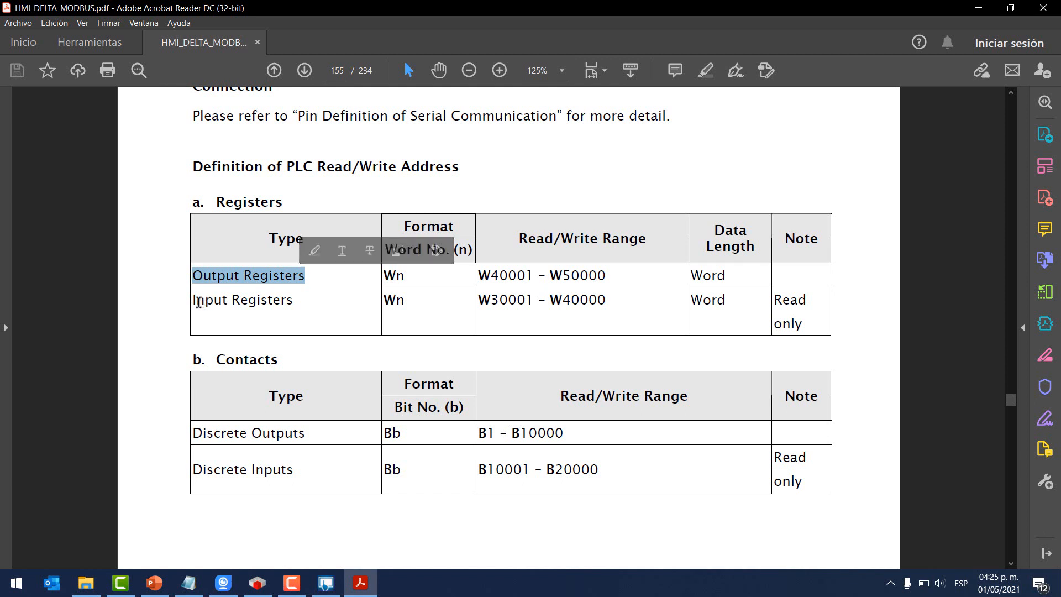
triple_click(207, 302)
triple_click(286, 433)
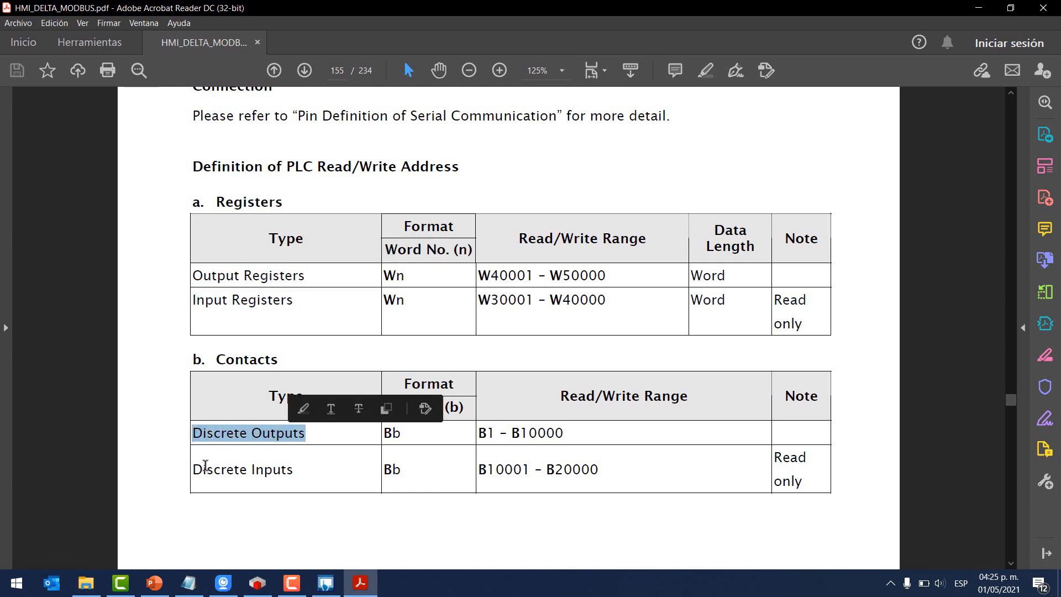
triple_click(301, 471)
left_click_drag(486, 433, 537, 433)
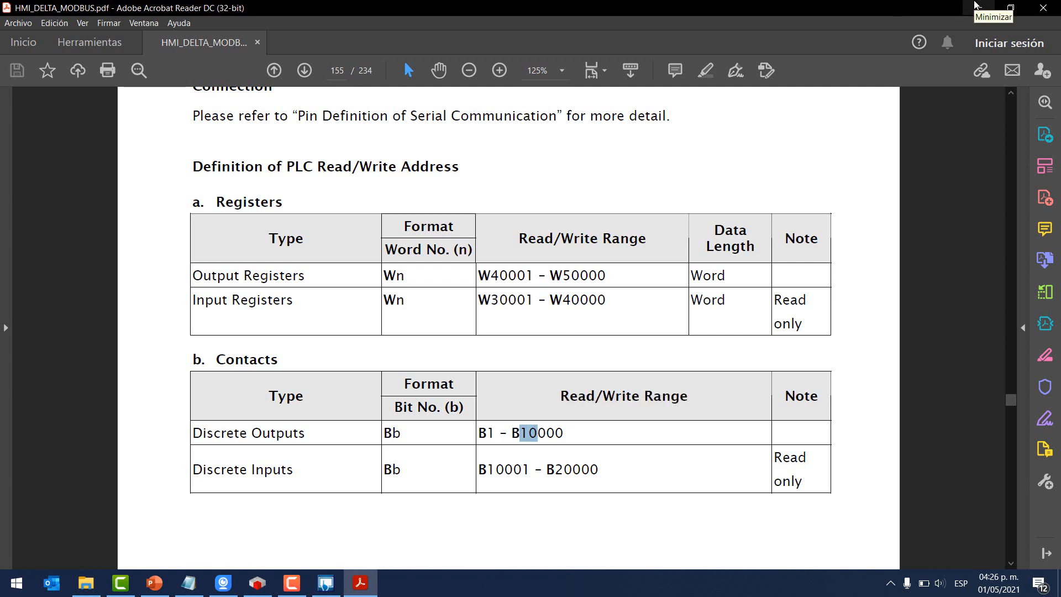
left_click(976, 6)
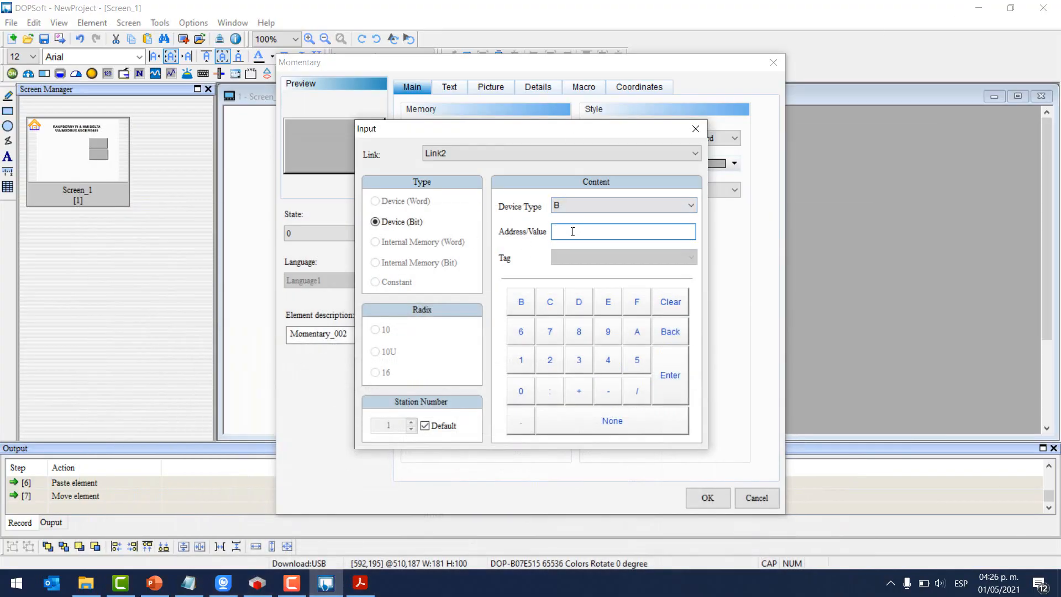
- Give the upper momentary button write and read address B1
left_click(520, 359)
left_click(670, 378)
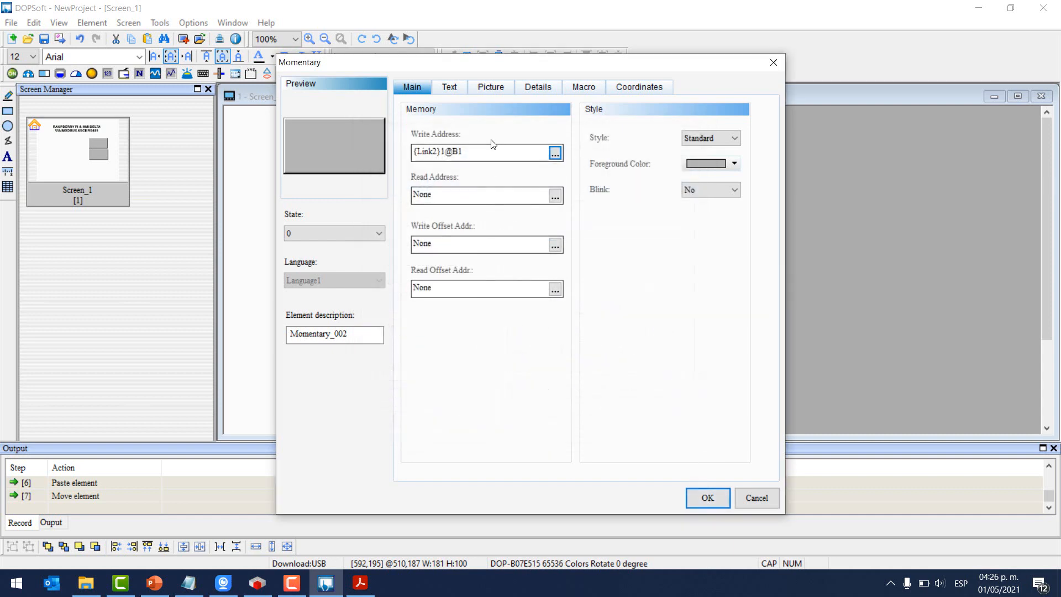
left_click_drag(486, 152, 365, 153)
key("ctrl+c")
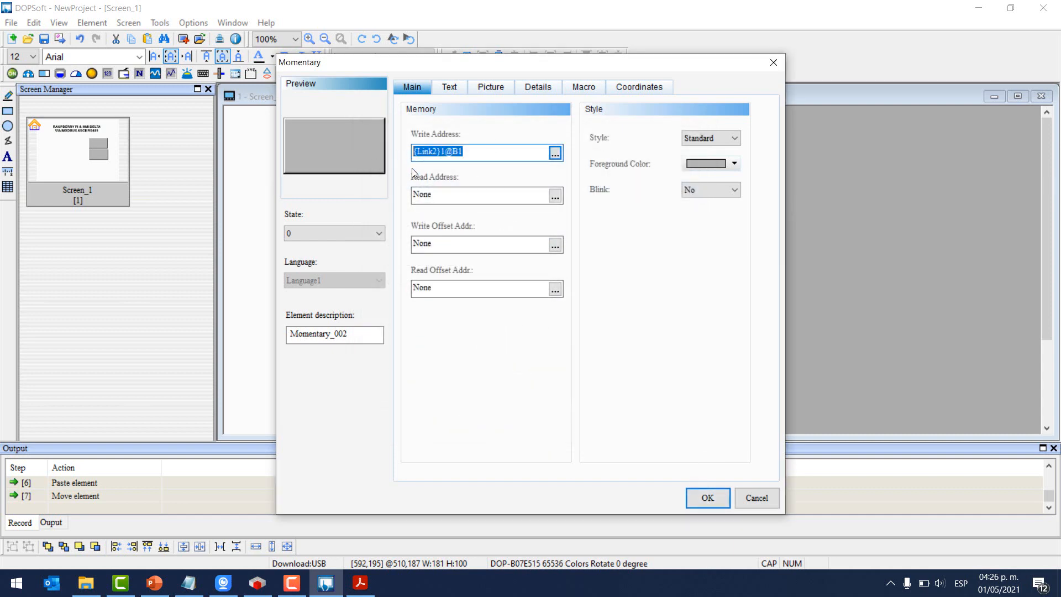
left_click(440, 194)
double_click(439, 195)
key("ctrl+v")
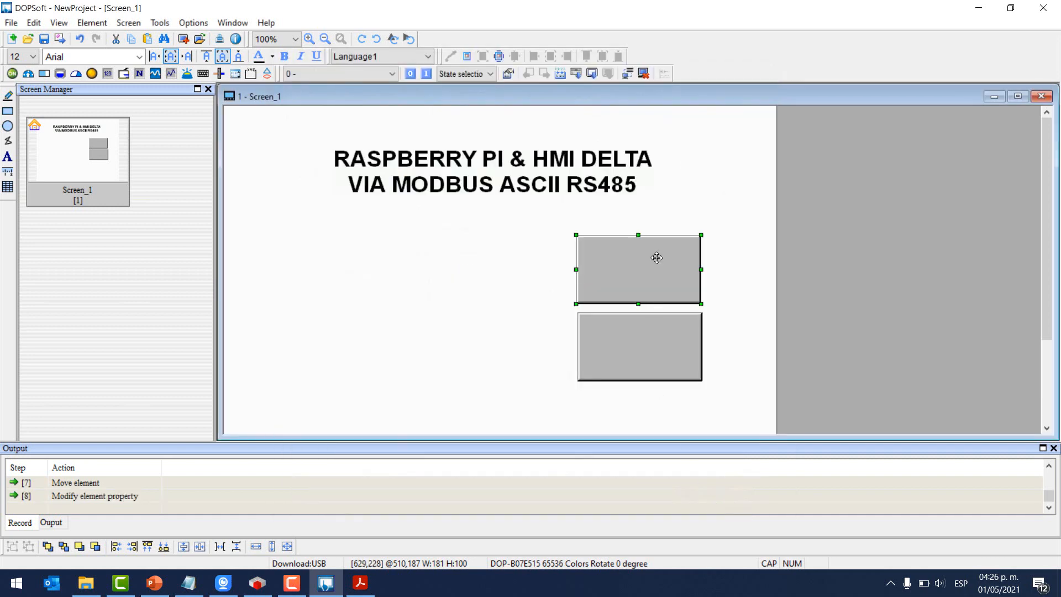
- Give the lower momentary button write and read address B2
double_click(646, 356)
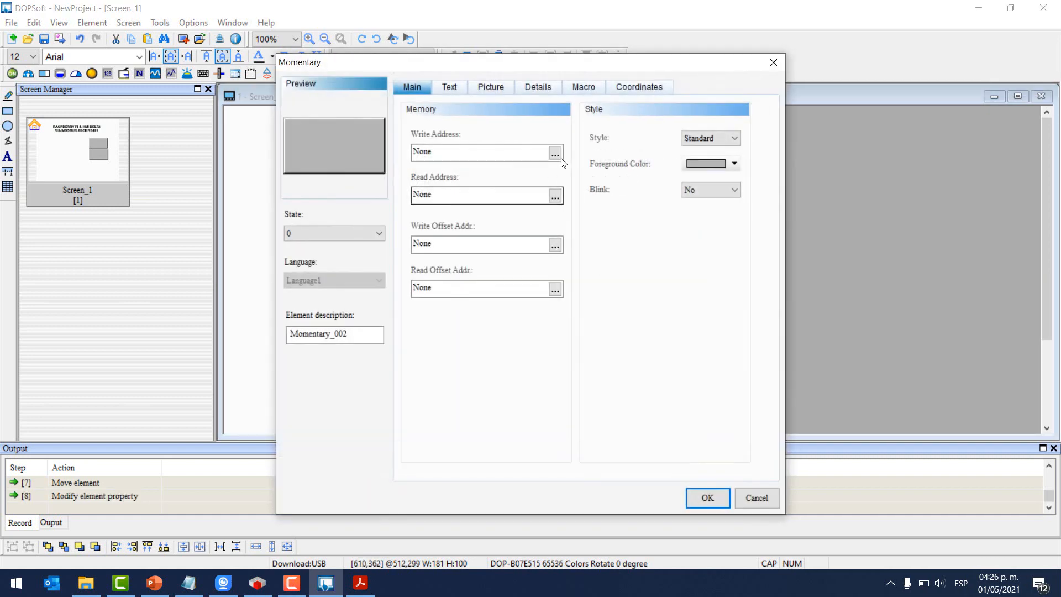
left_click(555, 154)
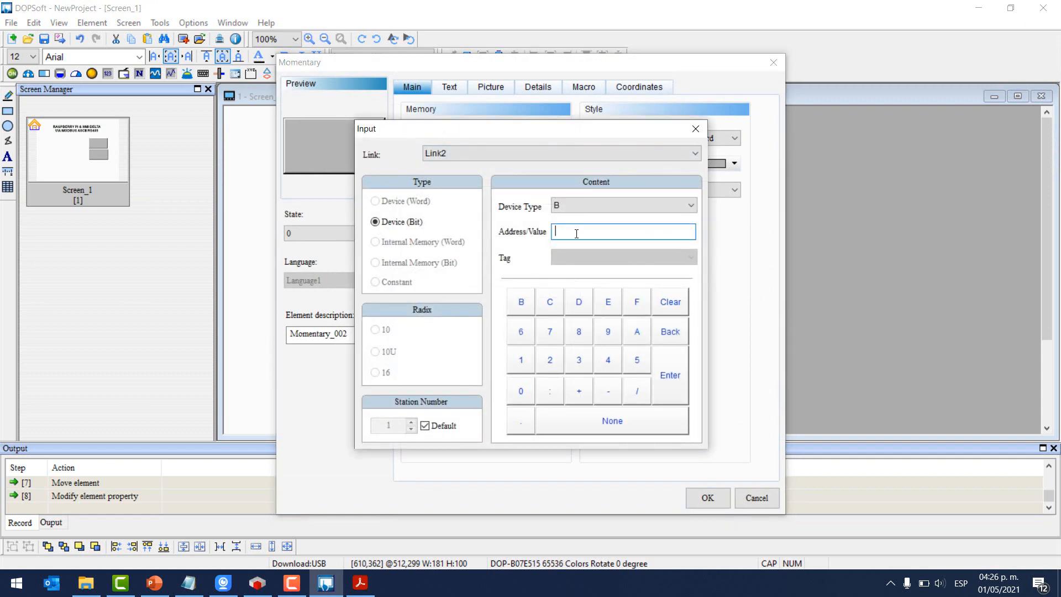
left_click(670, 375)
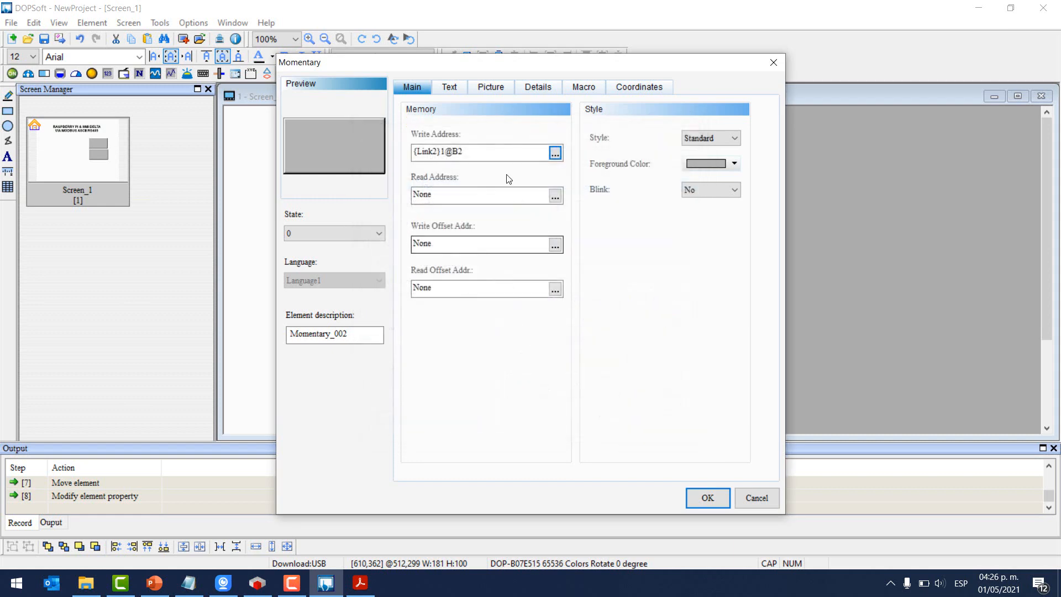
key("ctrl+c")
double_click(445, 194)
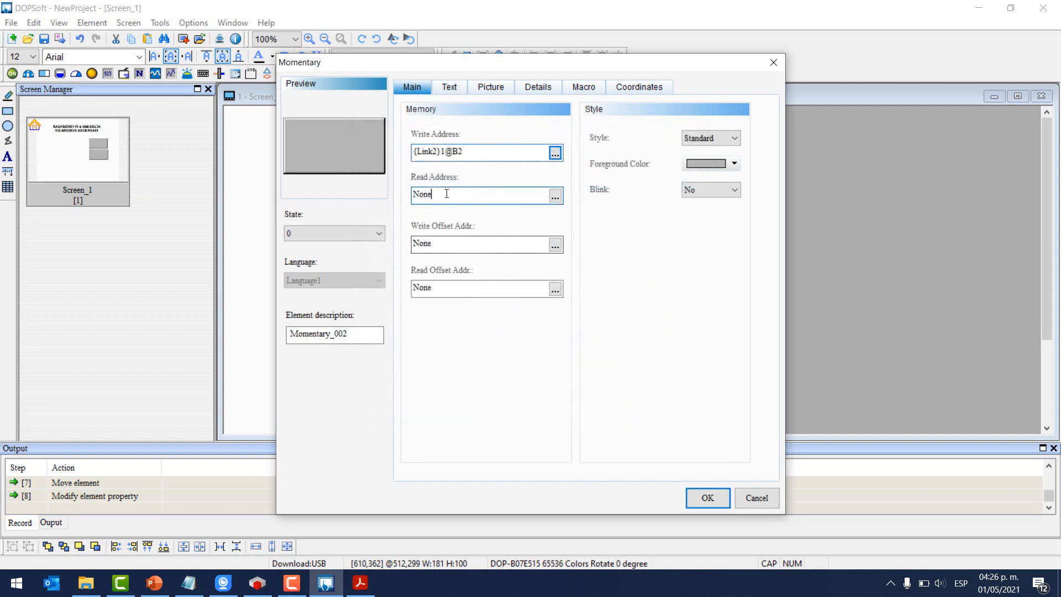
key("ctrl+v")
left_click(705, 497)
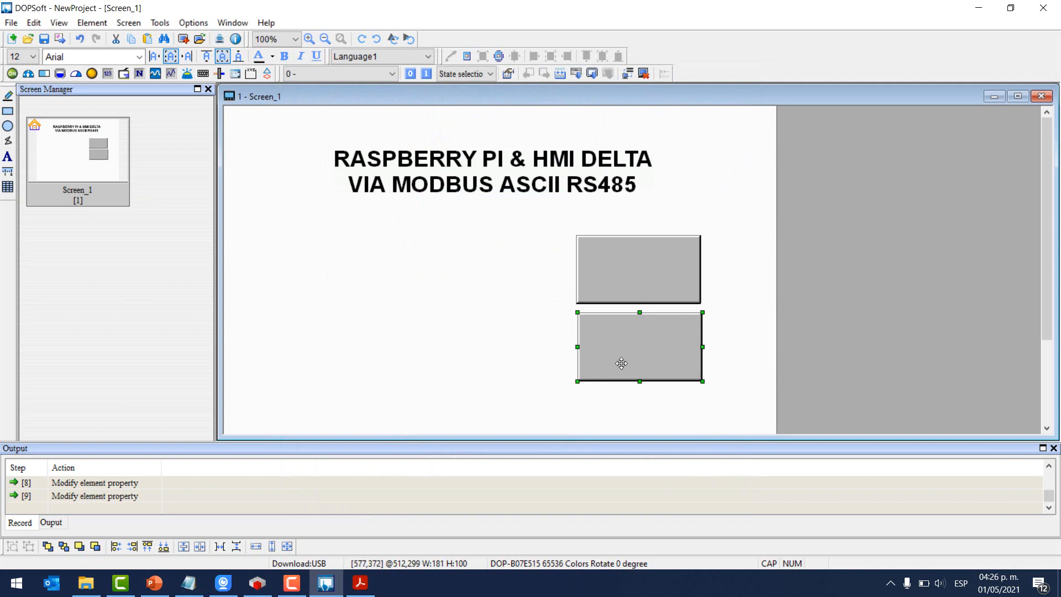
left_click_drag(619, 360, 623, 360)
double_click(627, 280)
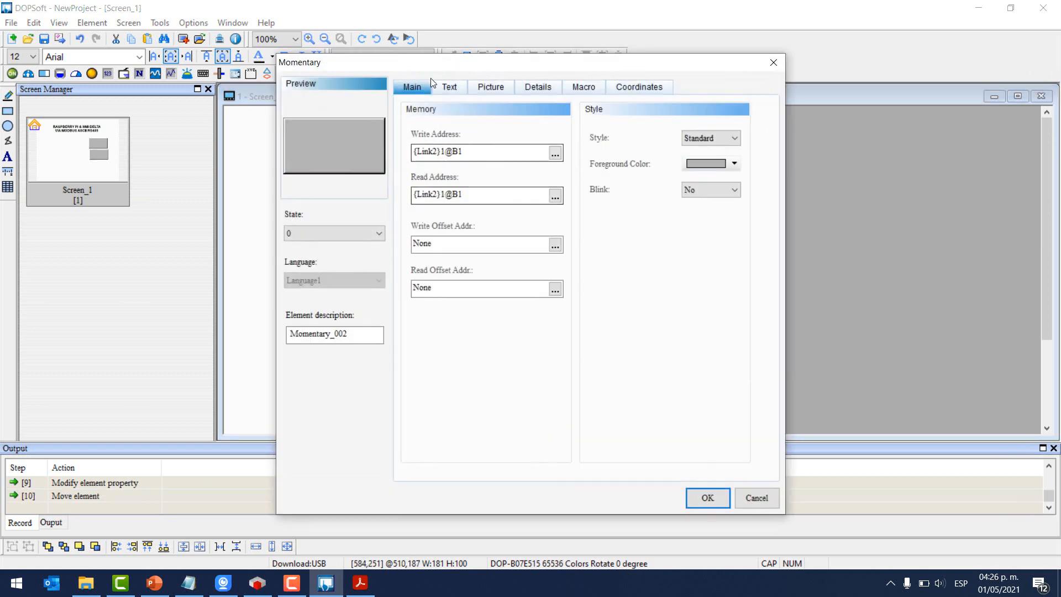
- Label the upper button BOTÓN 1 for both state 0 and state 1
left_click(450, 87)
left_click(457, 155)
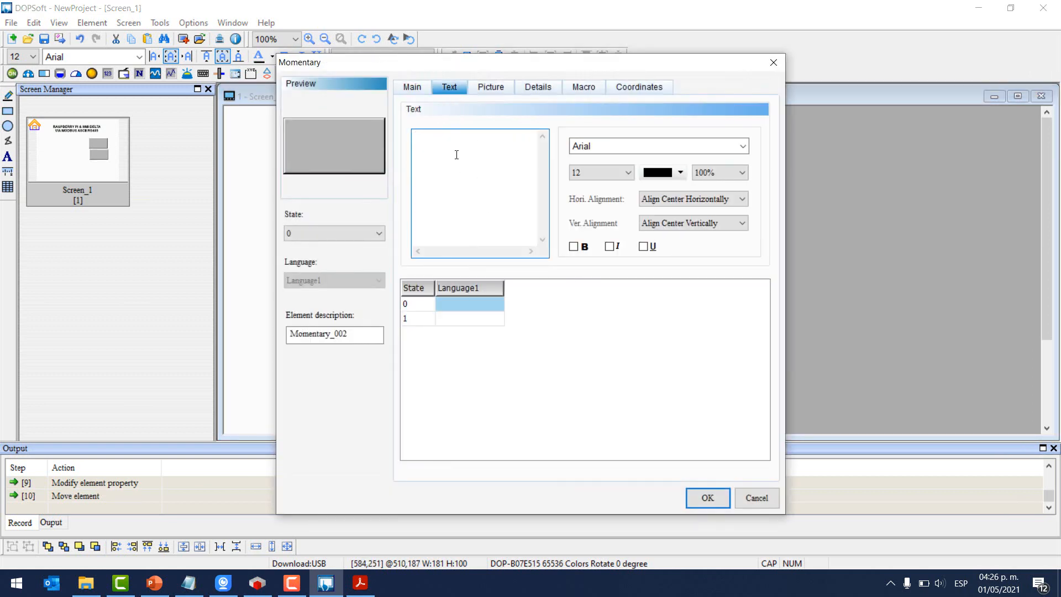
type("BOTON")
key("BackSpace")
key("BackSpace")
key("BackSpace")
type("ÓN 1")
left_click_drag(462, 178, 356, 145)
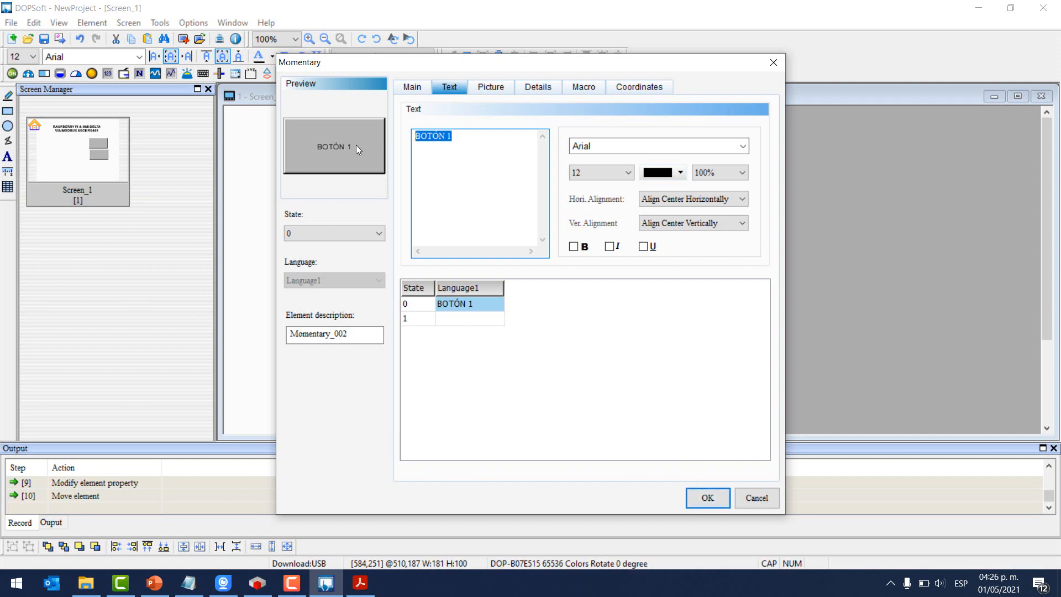
left_click(477, 319)
left_click(475, 162)
key("ctrl+v")
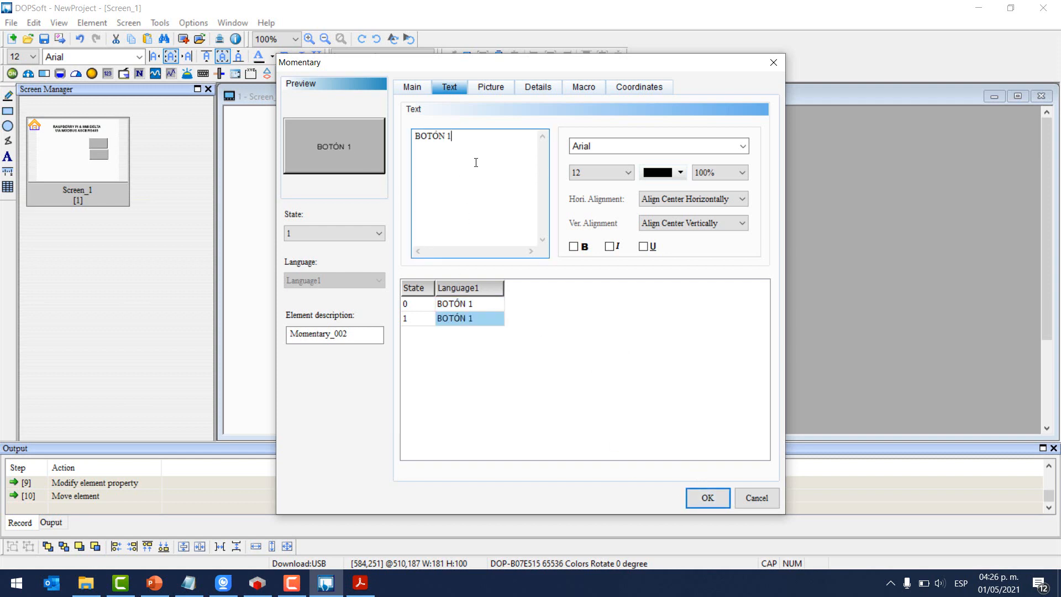
left_click(686, 494)
- Label the lower button BOTÓN 2 for both state 0 and state 1
left_click(631, 350)
double_click(630, 351)
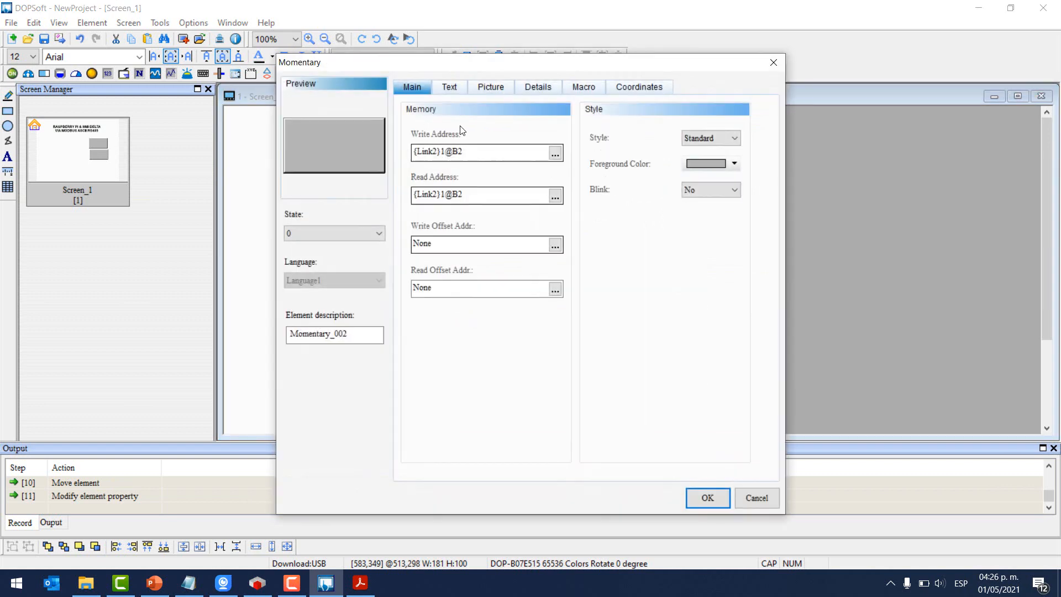
left_click(450, 87)
left_click(463, 163)
type("BO")
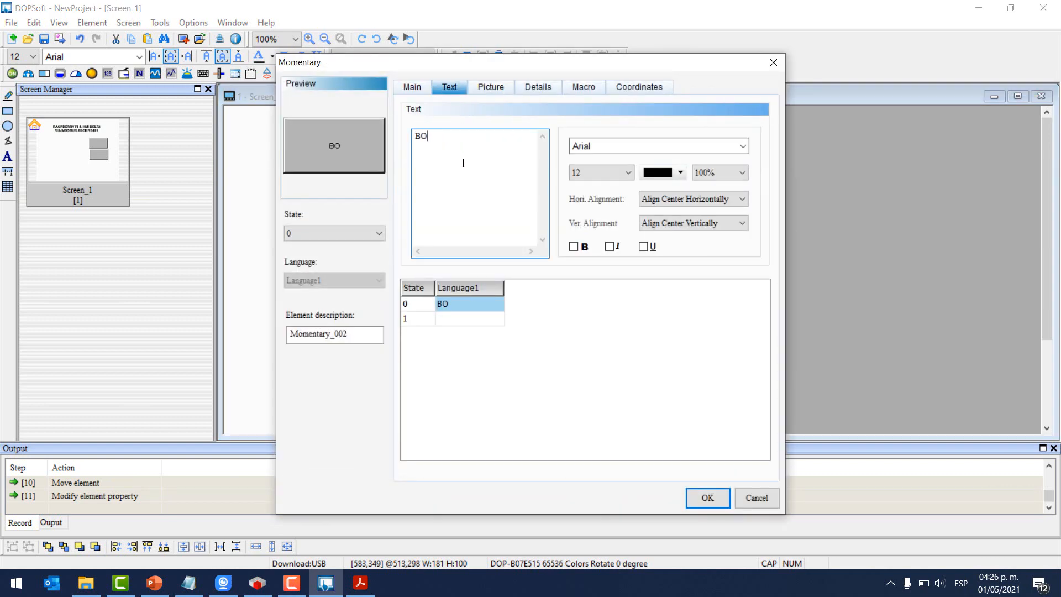
type("TÓN 2")
left_click_drag(464, 163, 378, 162)
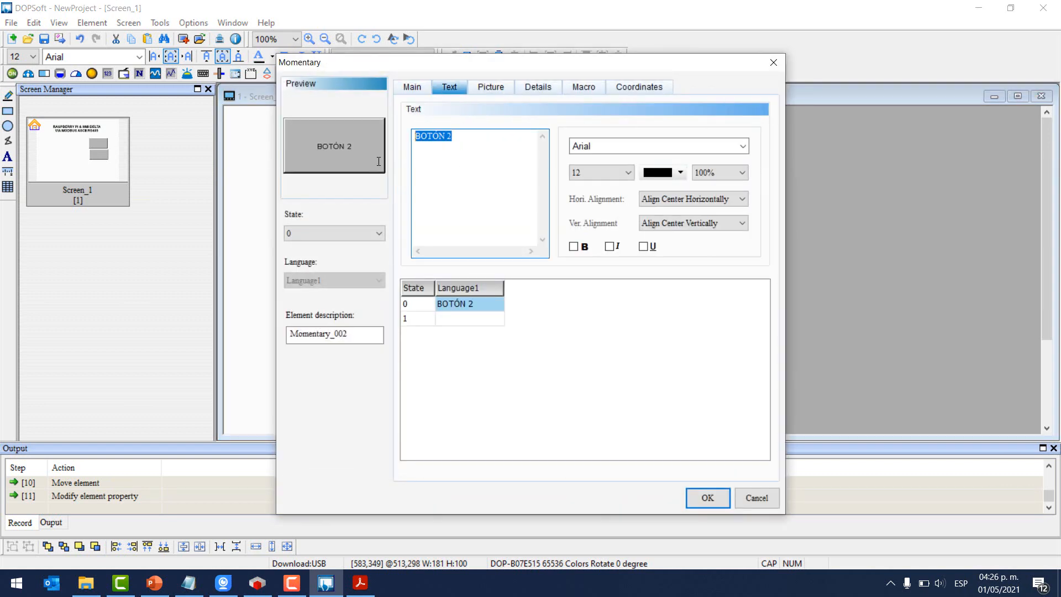
left_click(458, 318)
left_click(476, 147)
key("ctrl+v")
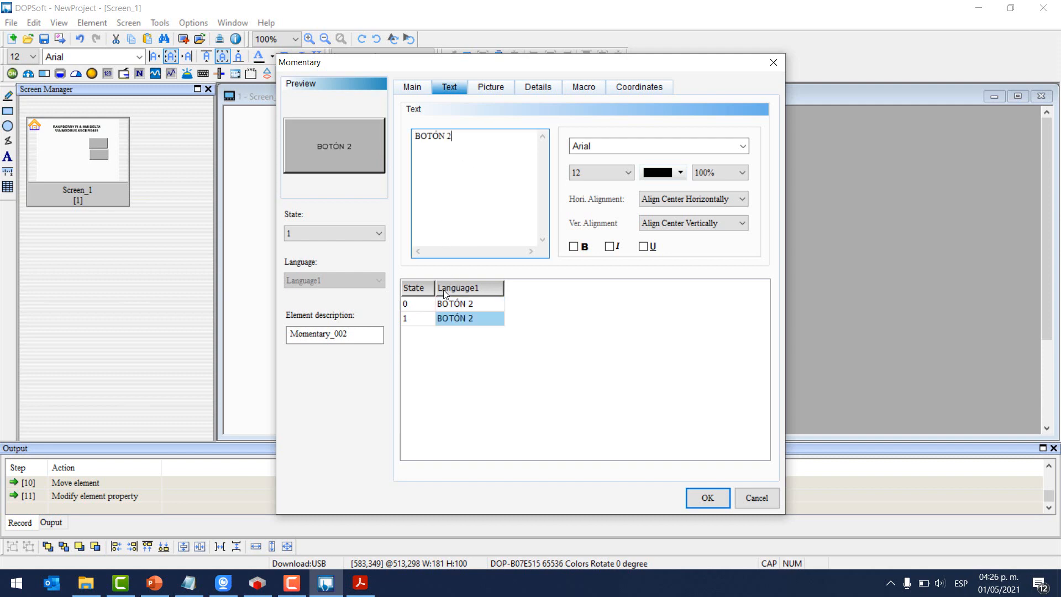
left_click(709, 498)
left_click(545, 348)
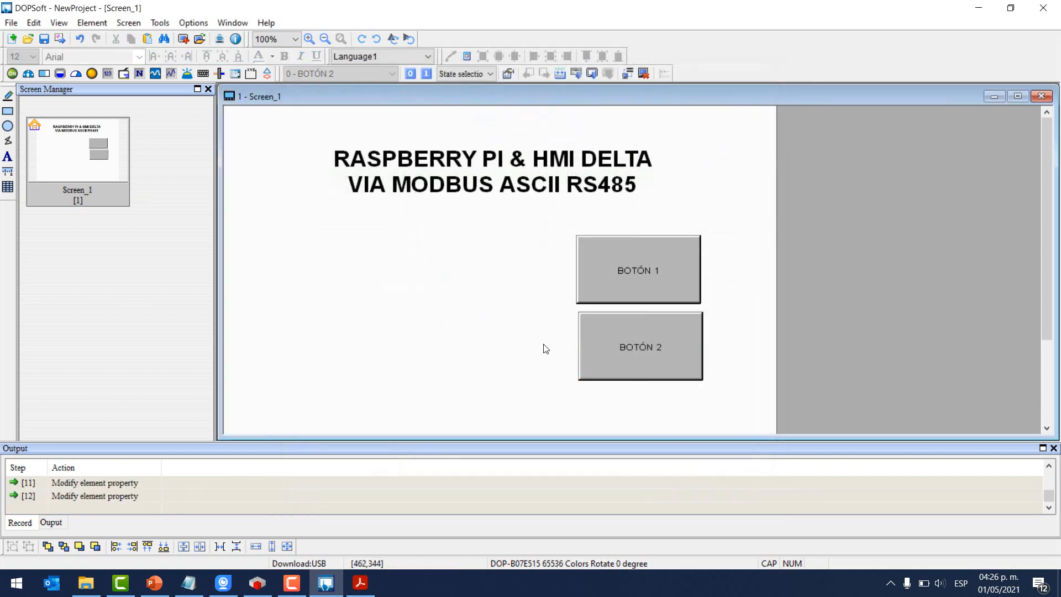
- Draw a numeric entry left of BOTÓN 1 and open its write address input
left_click(83, 26)
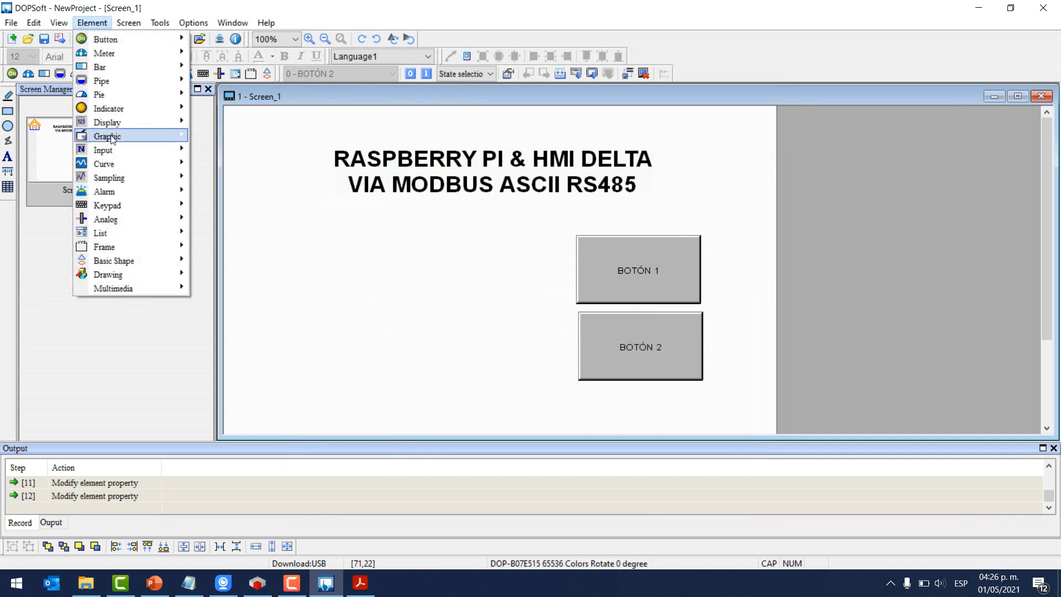
mouse_move(180, 152)
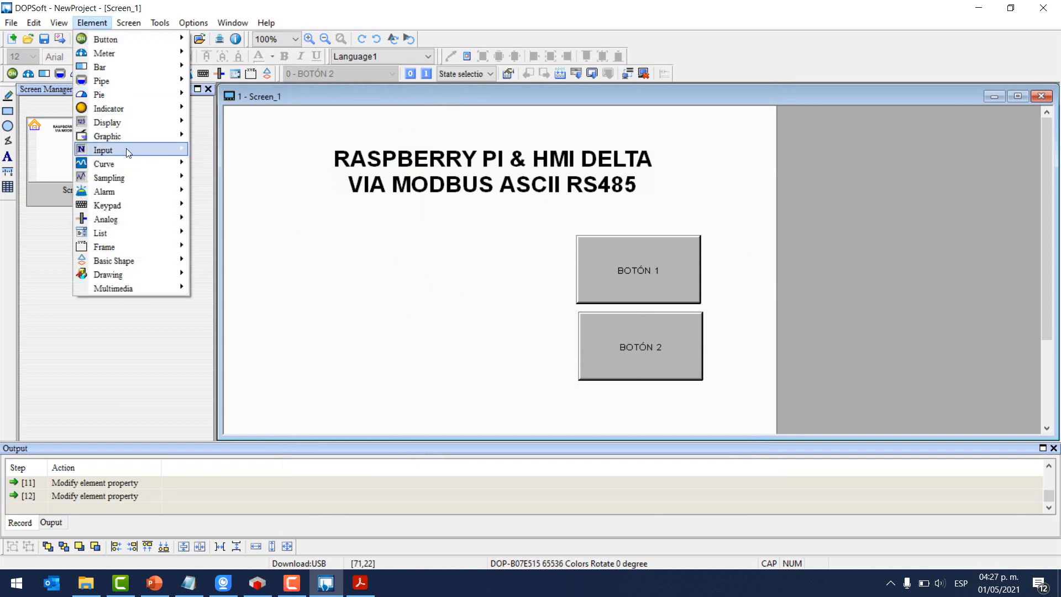
left_click(224, 149)
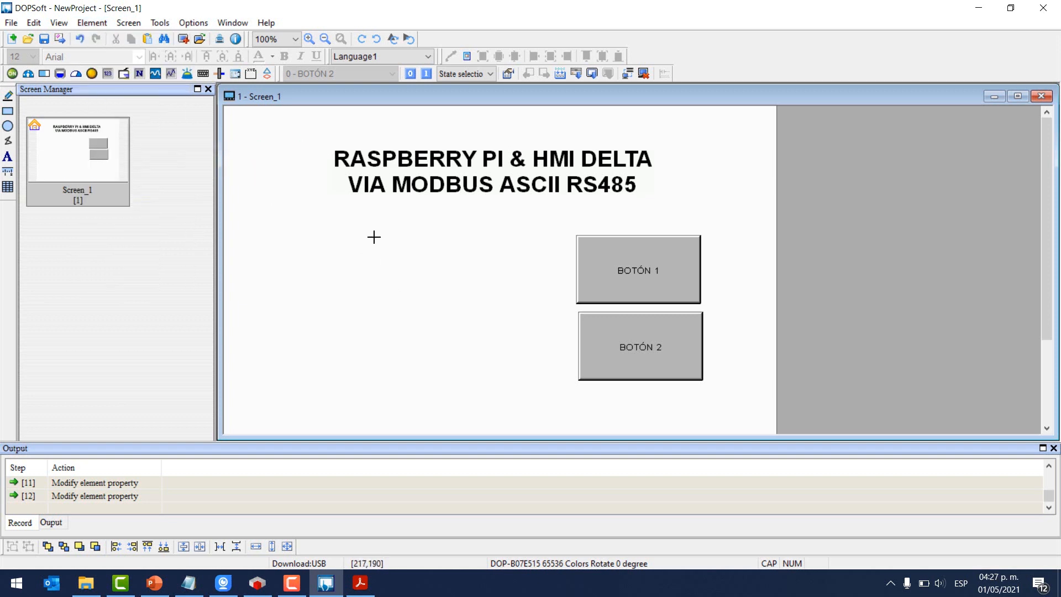
left_click_drag(376, 232, 534, 305)
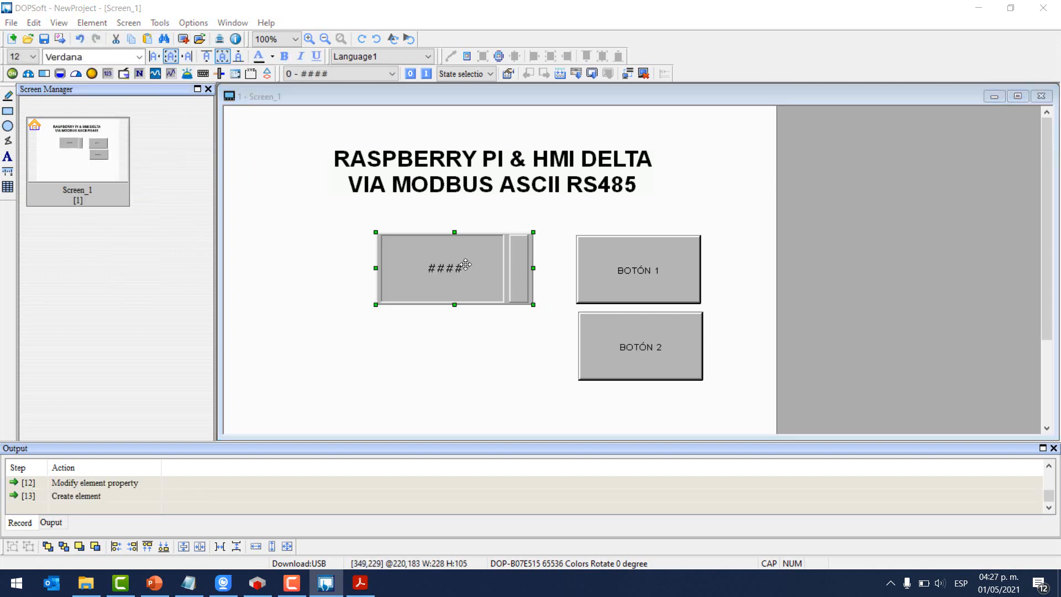
double_click(466, 265)
left_click(555, 152)
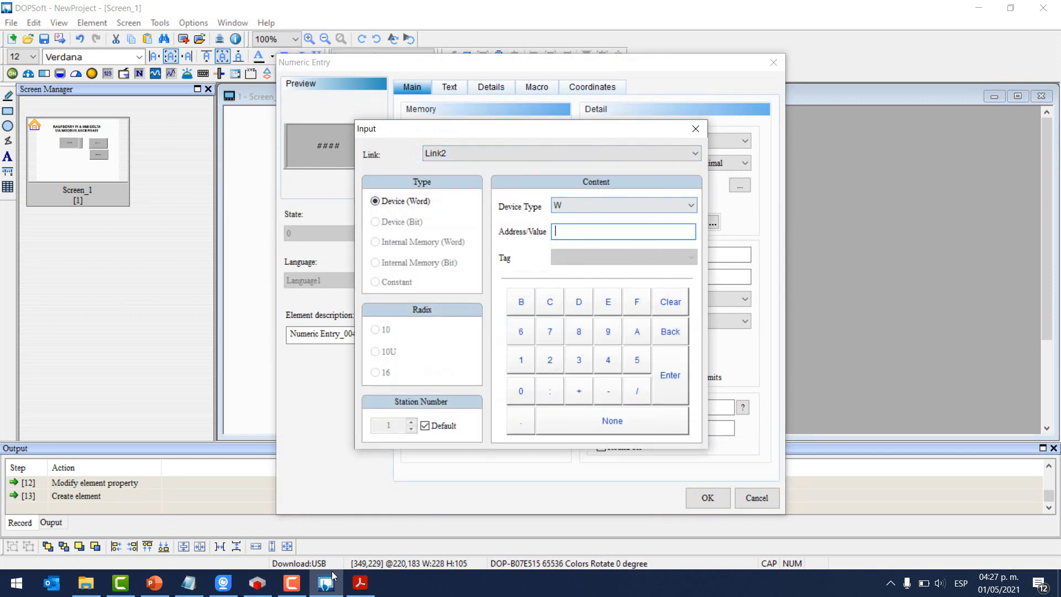
- Check the manual's Output Registers row and its 40001 starting address
left_click(361, 583)
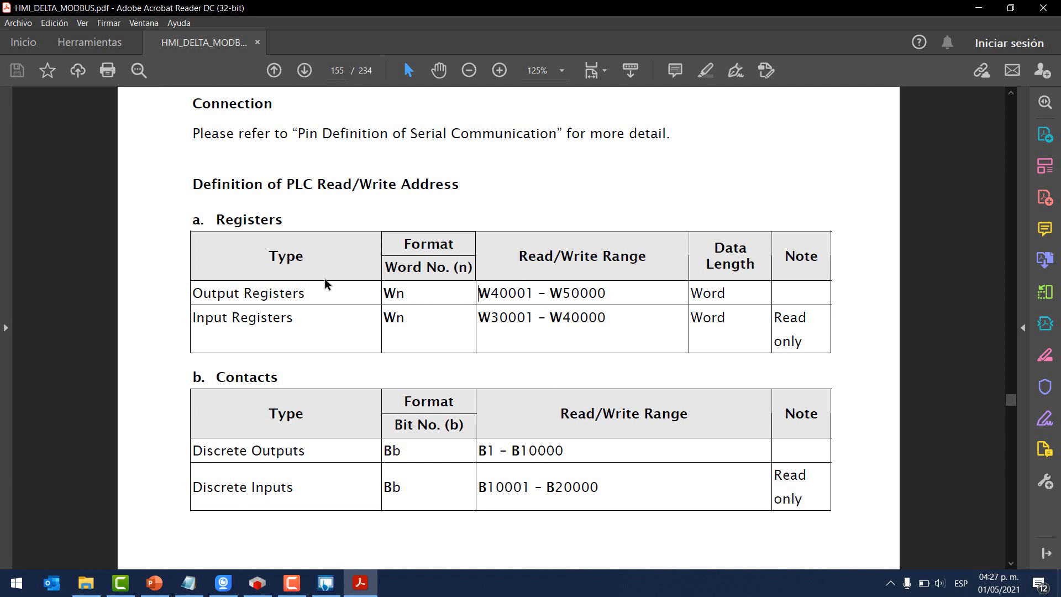
left_click_drag(301, 287, 193, 293)
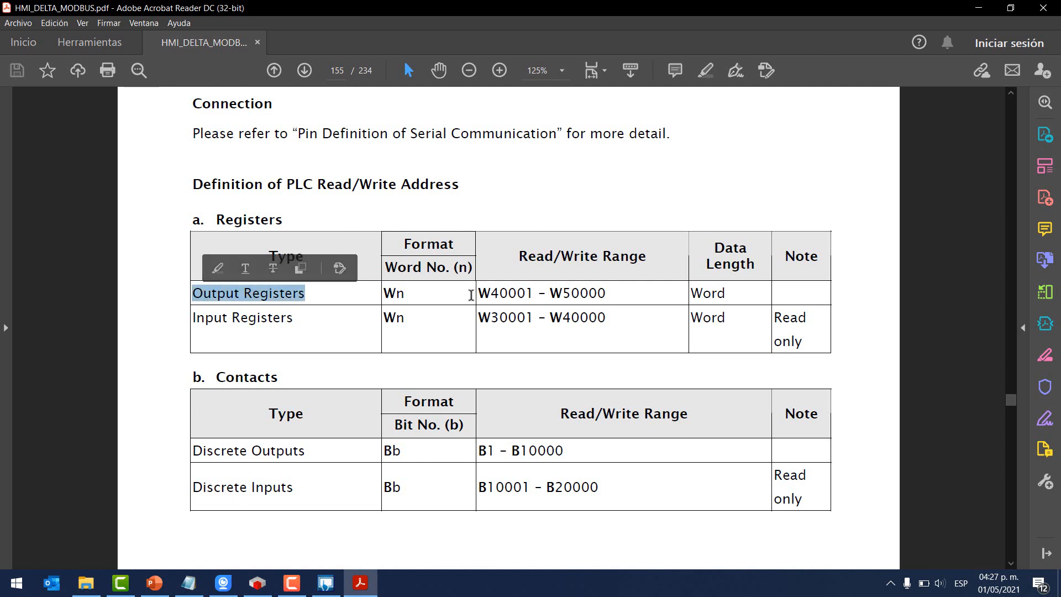
left_click_drag(490, 294, 546, 293)
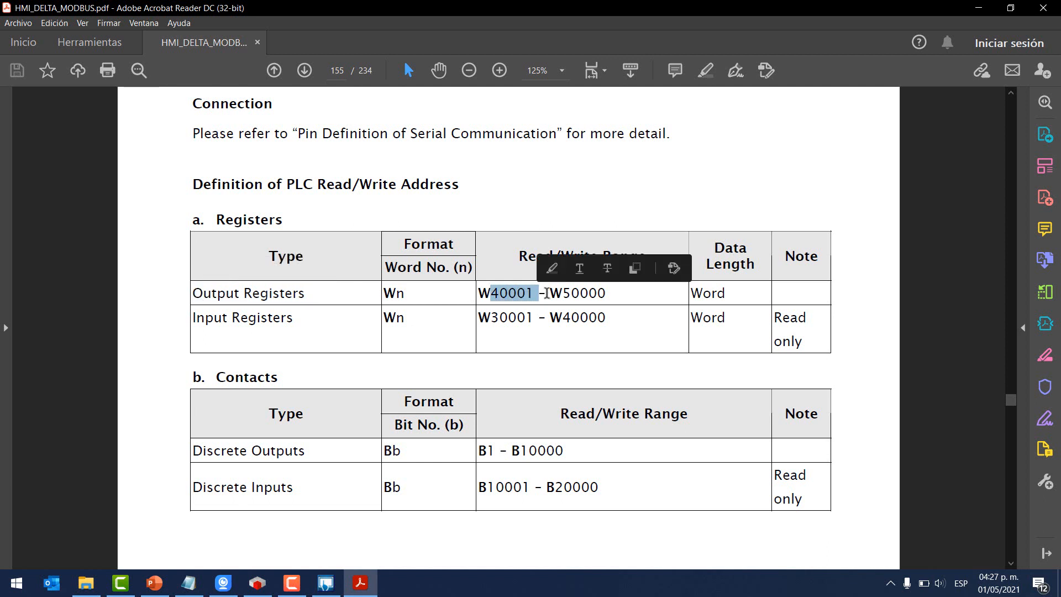
left_click(257, 583)
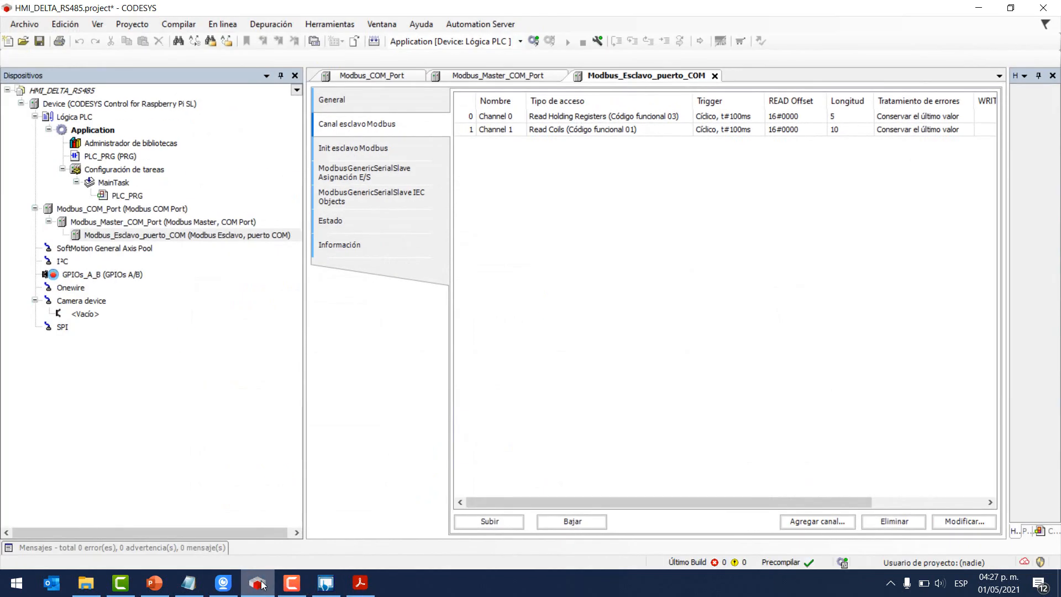
- Open the ModbusGenericSerialSlave Asignación E/S tab and expand Channel 0's word registers
left_click(387, 172)
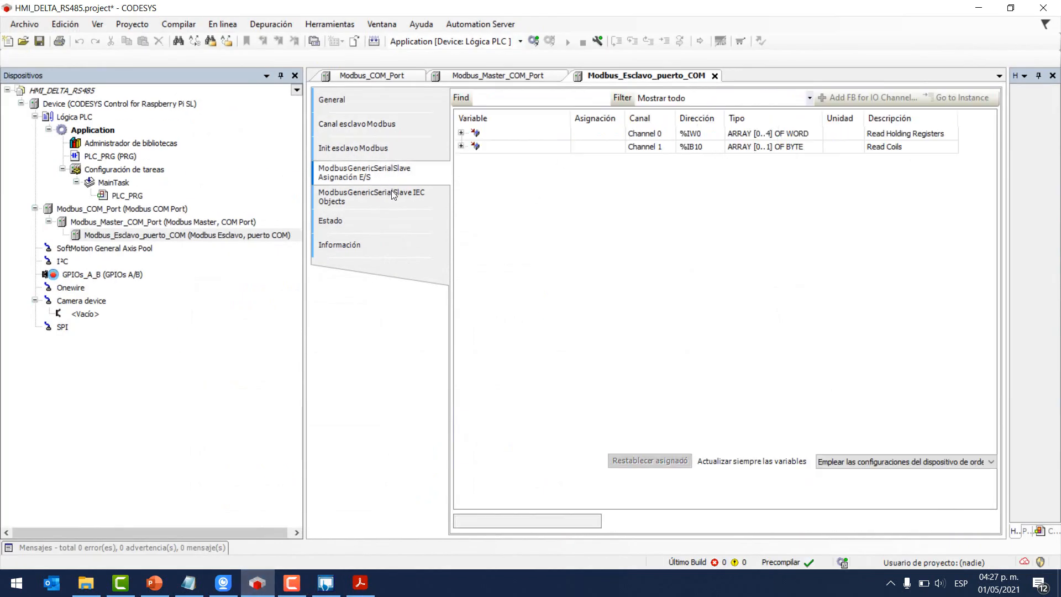
left_click(461, 134)
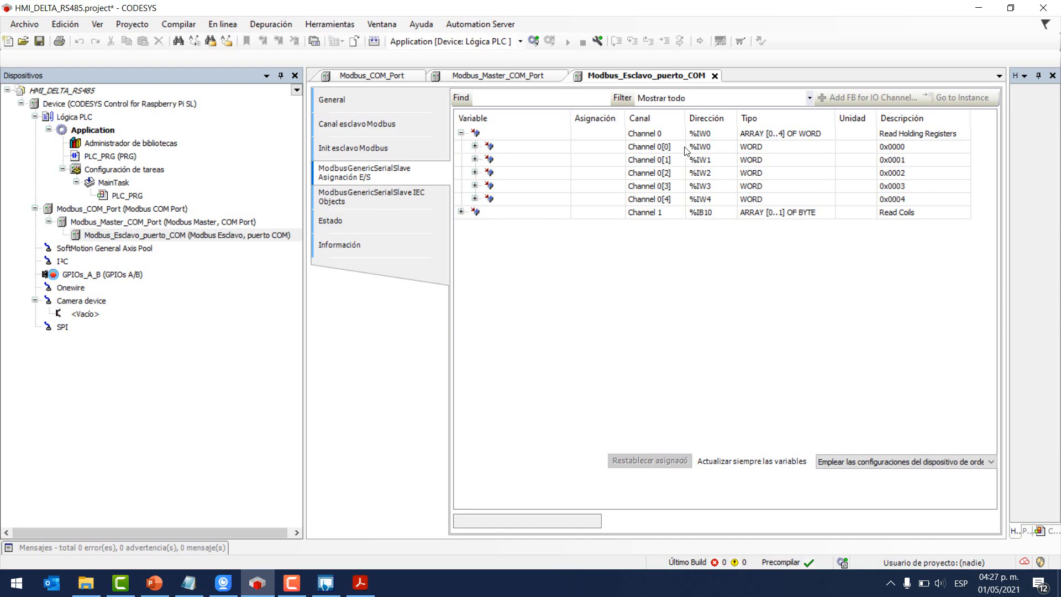
left_click(338, 587)
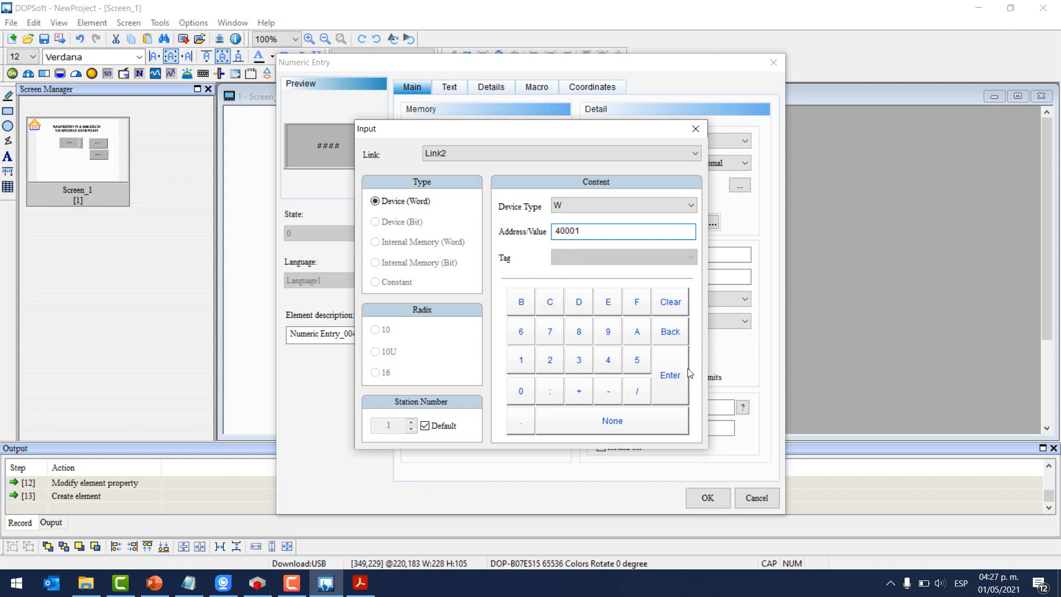
- Set the numeric entry's write and read address to W40001 with text size 20
left_click(667, 376)
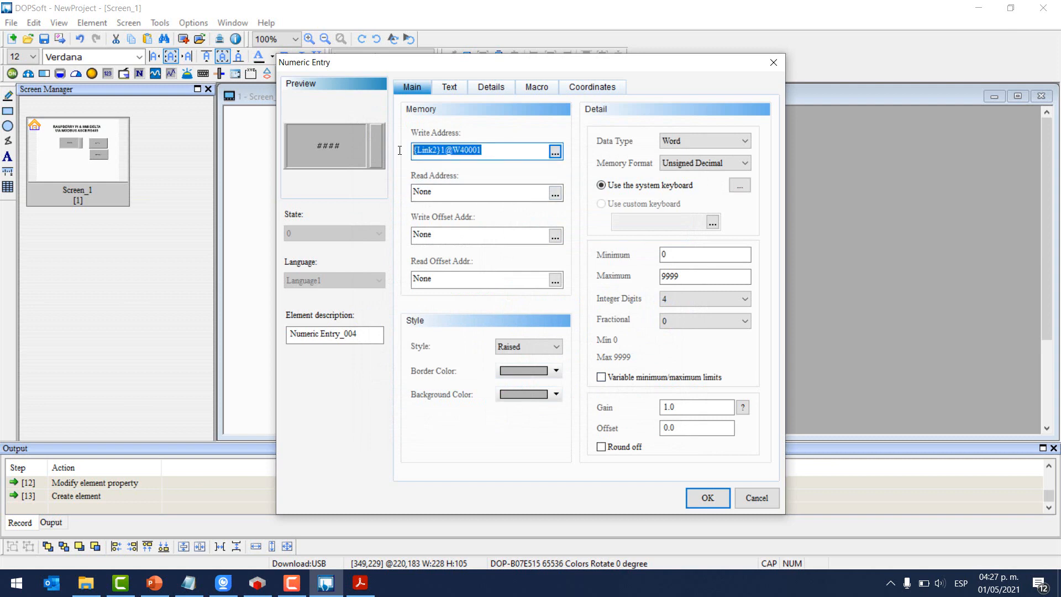
double_click(422, 191)
type("{Link2}1@W40001")
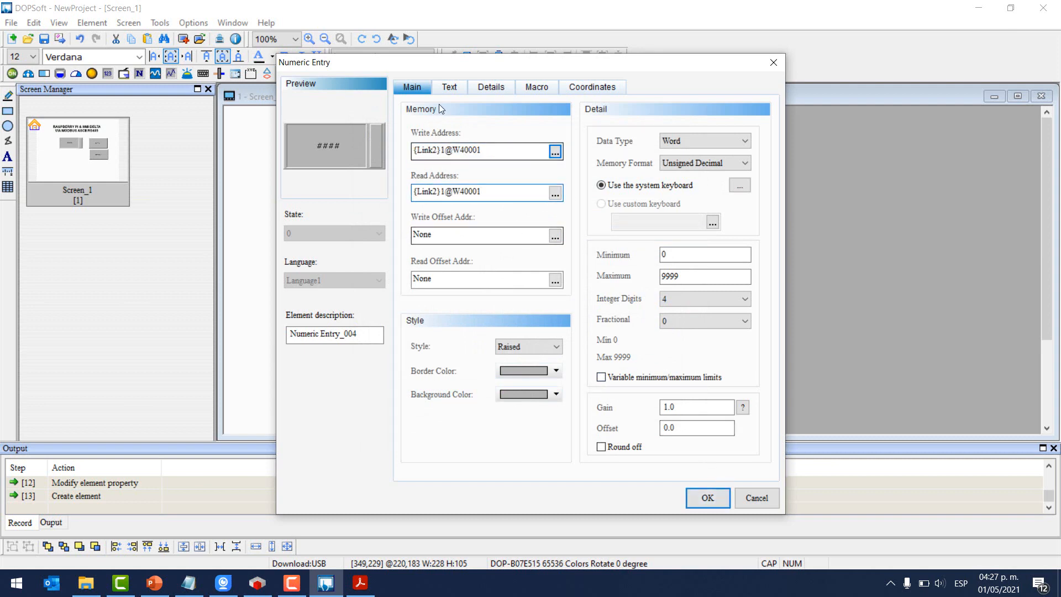
left_click(442, 87)
left_click(455, 160)
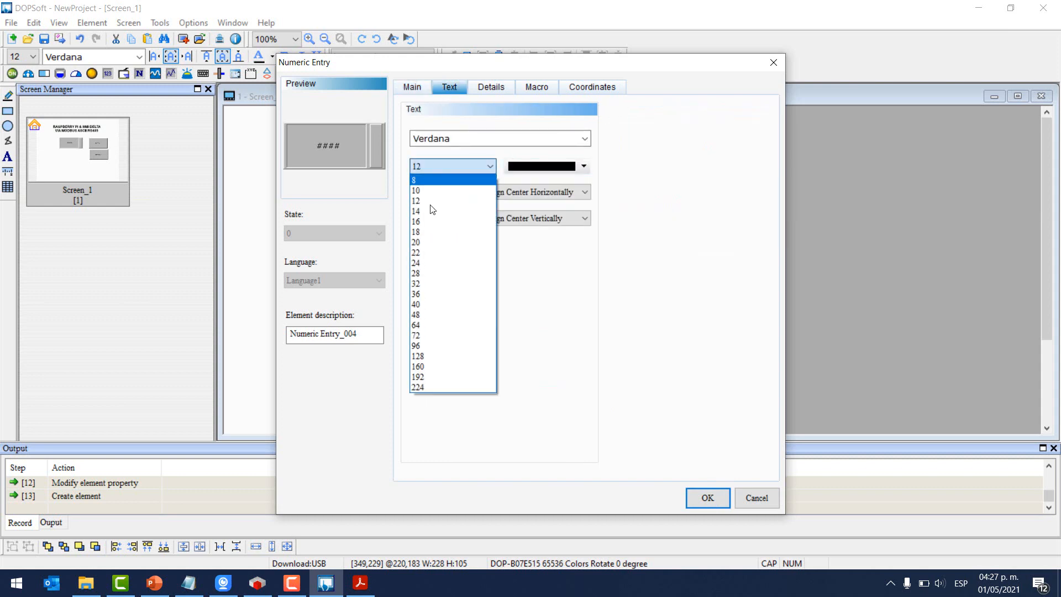
left_click(431, 244)
left_click(713, 504)
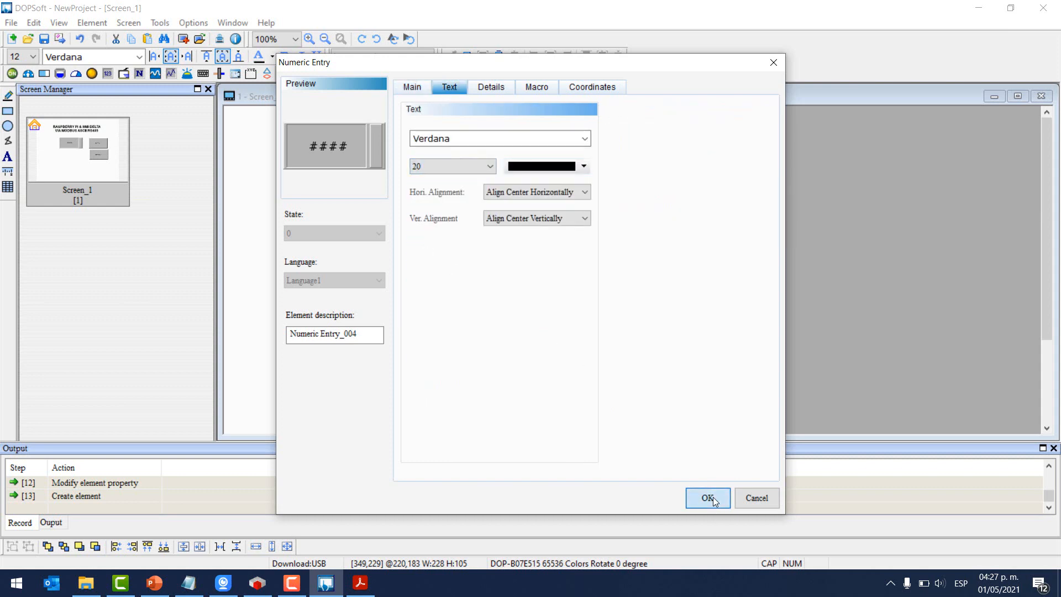
- Duplicate the numeric entry below and change the copy's write and read addresses to W40002
key("ctrl+c")
key("ctrl+v")
left_click_drag(466, 263, 467, 335)
double_click(468, 336)
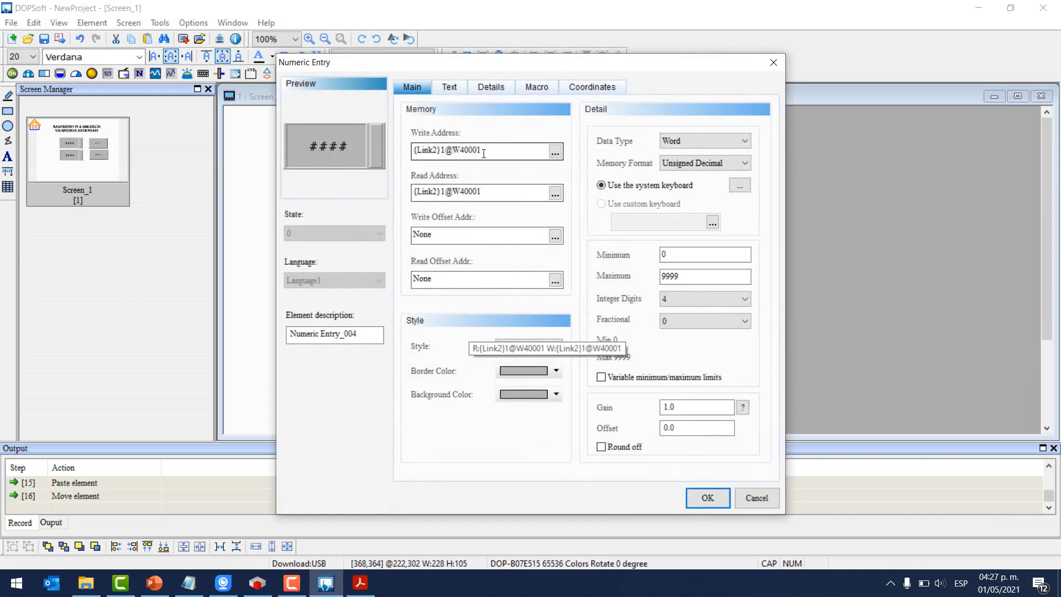
left_click(483, 153)
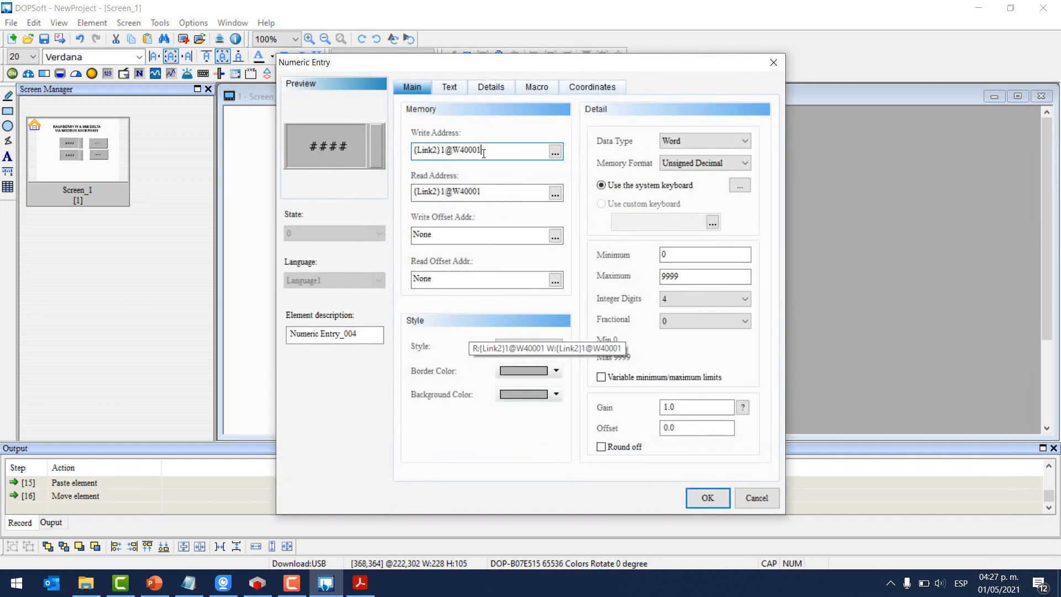
left_click(489, 192)
- Apply the copy's new addresses and align each numeric entry with its BOTÓN button
left_click(709, 497)
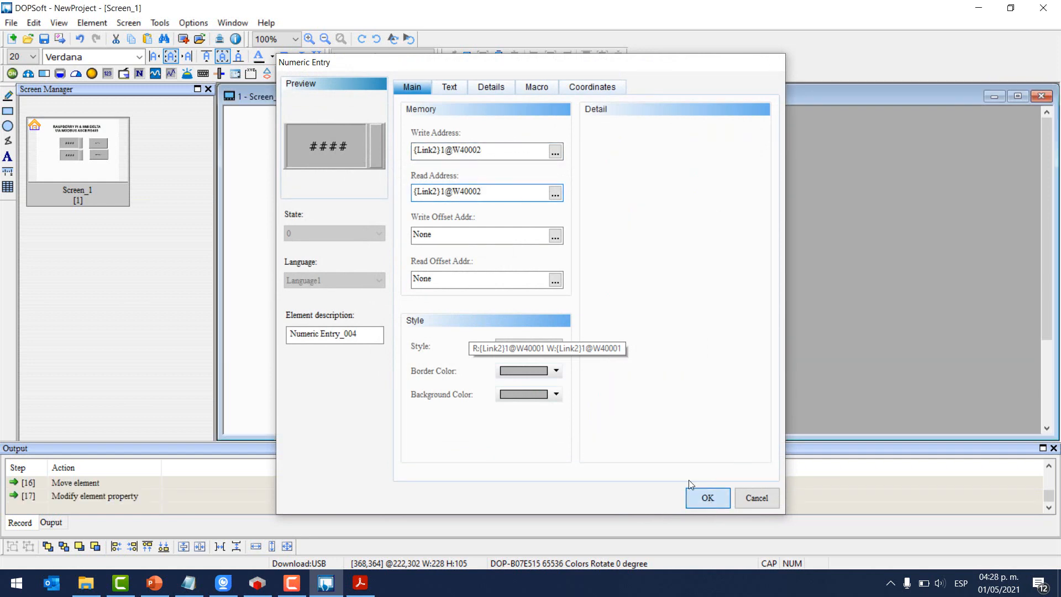
left_click_drag(356, 407, 727, 287)
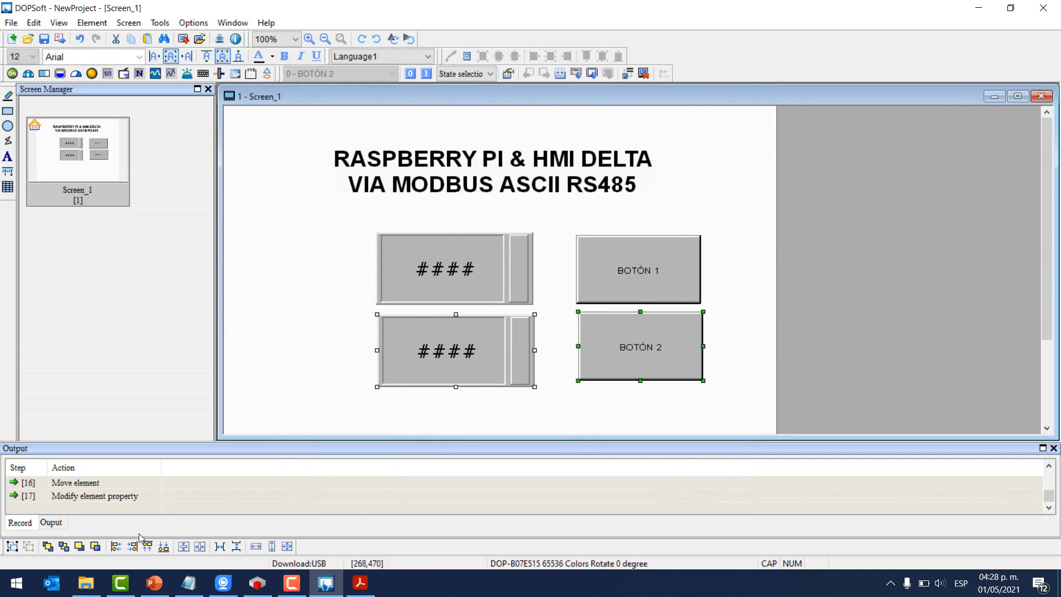
left_click(187, 546)
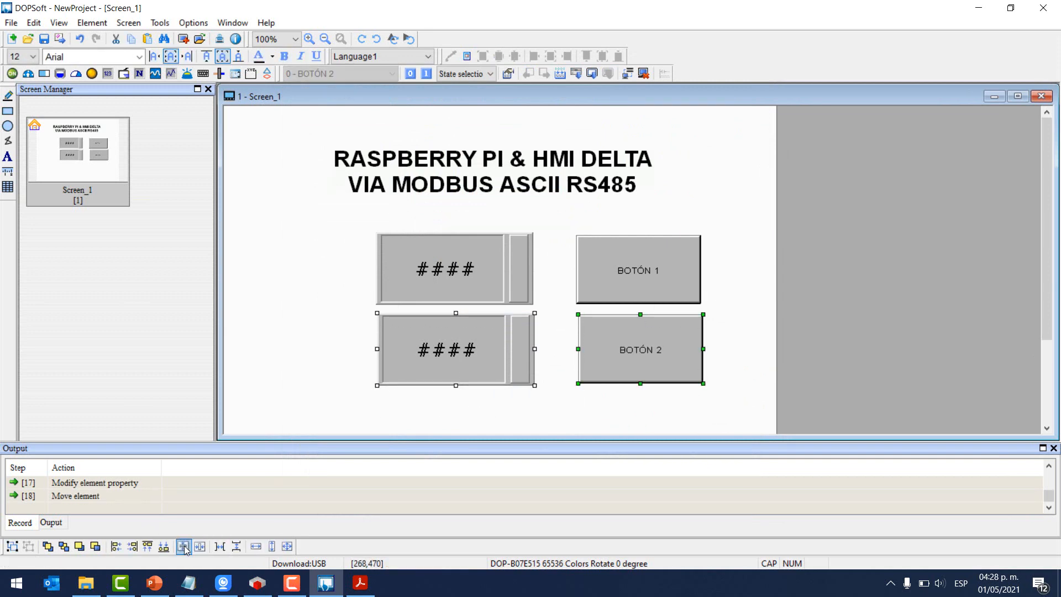
left_click(366, 218)
left_click_drag(330, 309, 722, 173)
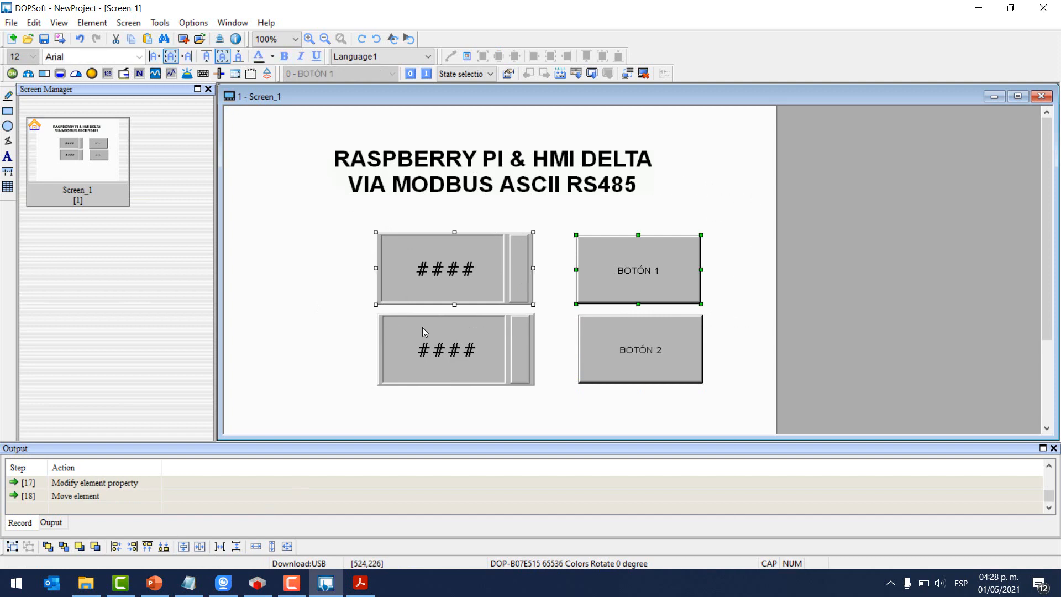
left_click(183, 546)
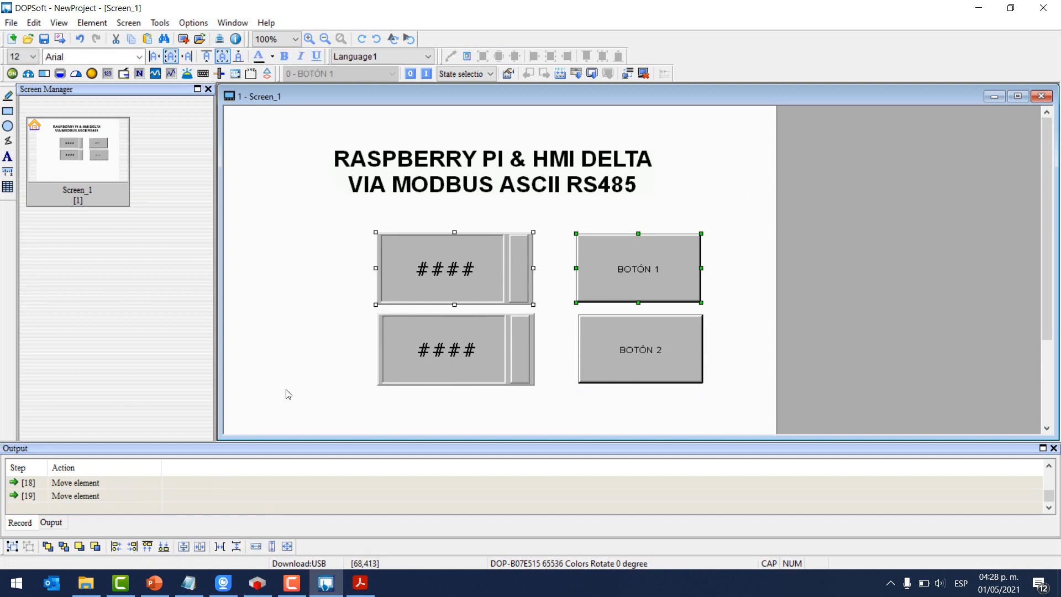
- Align both entries and both BOTÓN buttons with each other, then shift all four left
left_click_drag(321, 405, 559, 218)
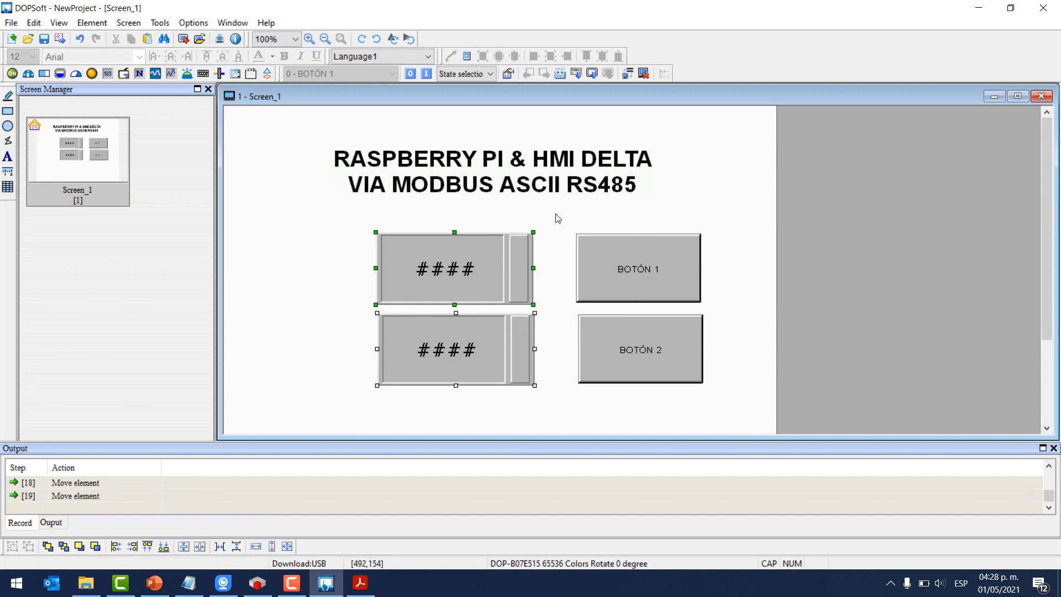
left_click(199, 546)
left_click_drag(547, 401, 754, 206)
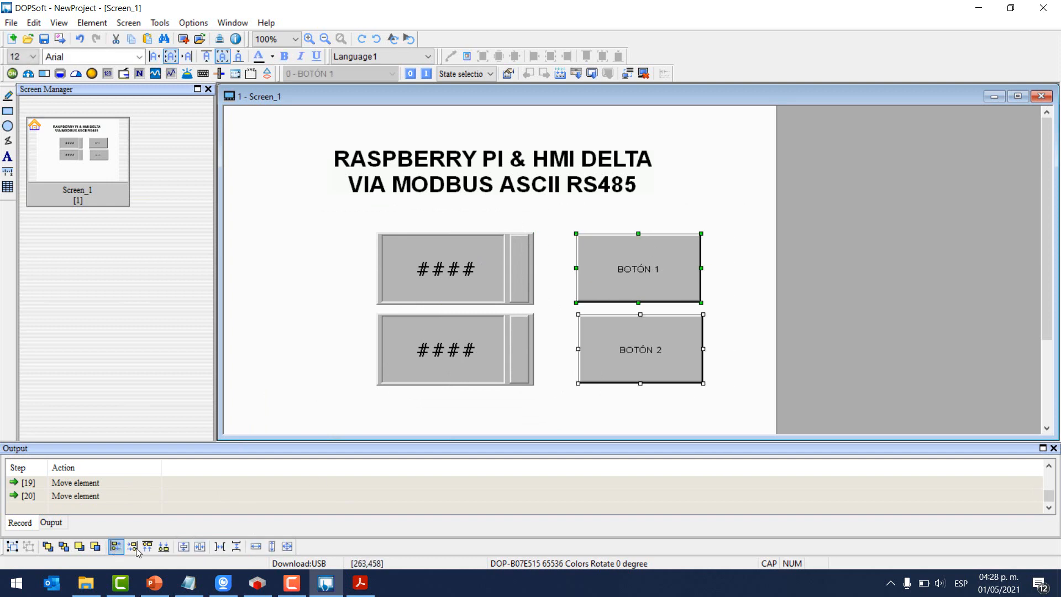
left_click(200, 547)
left_click_drag(360, 418, 747, 221)
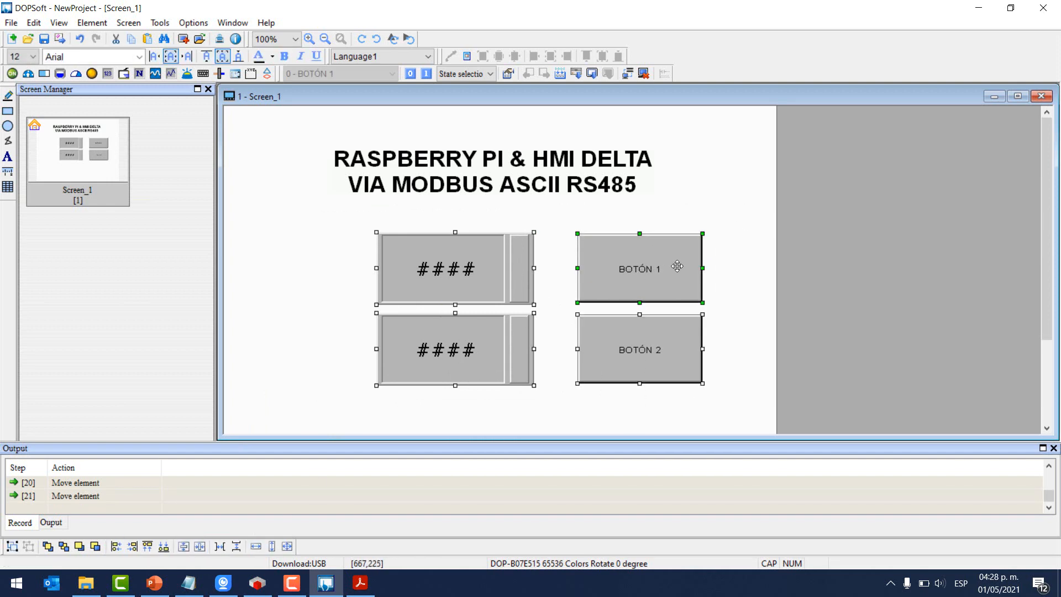
left_click_drag(675, 268, 619, 267)
left_click(705, 295)
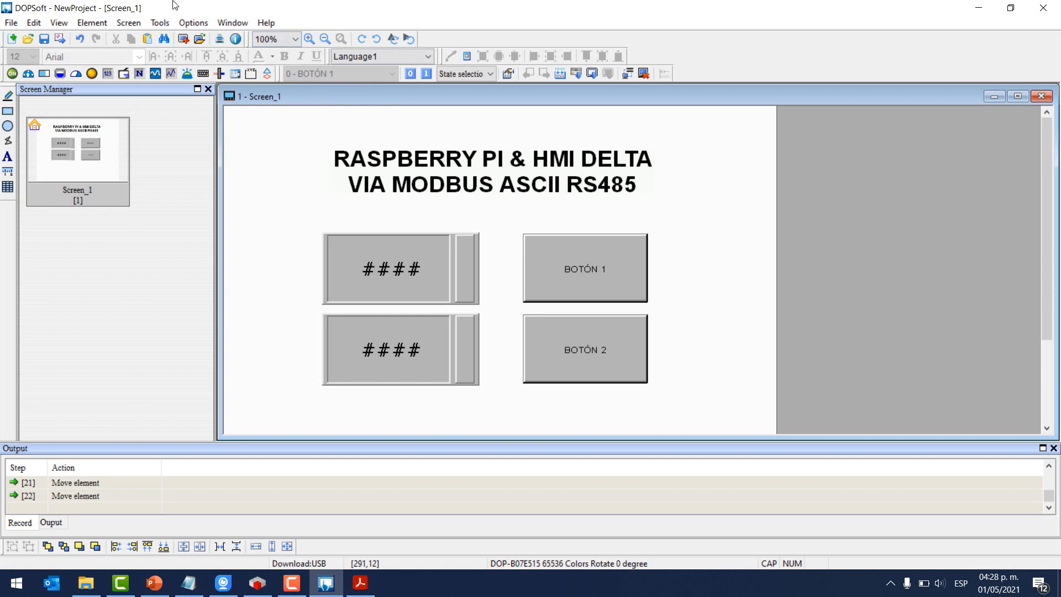
- Check DOPSoft's environment options, keeping USB as the download connection, then return to the project
left_click(193, 23)
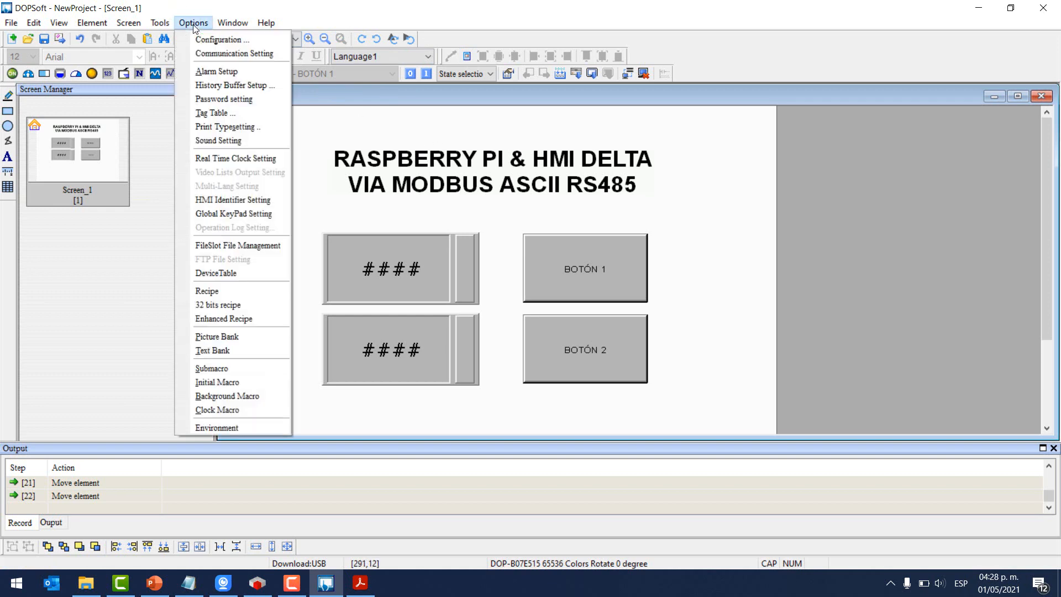
left_click(228, 426)
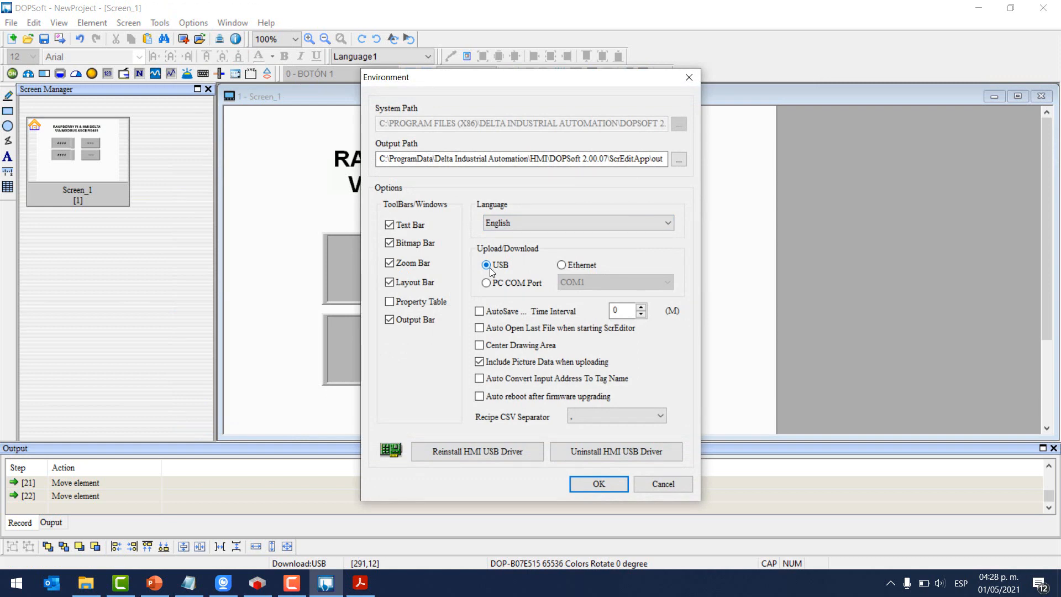
left_click(599, 484)
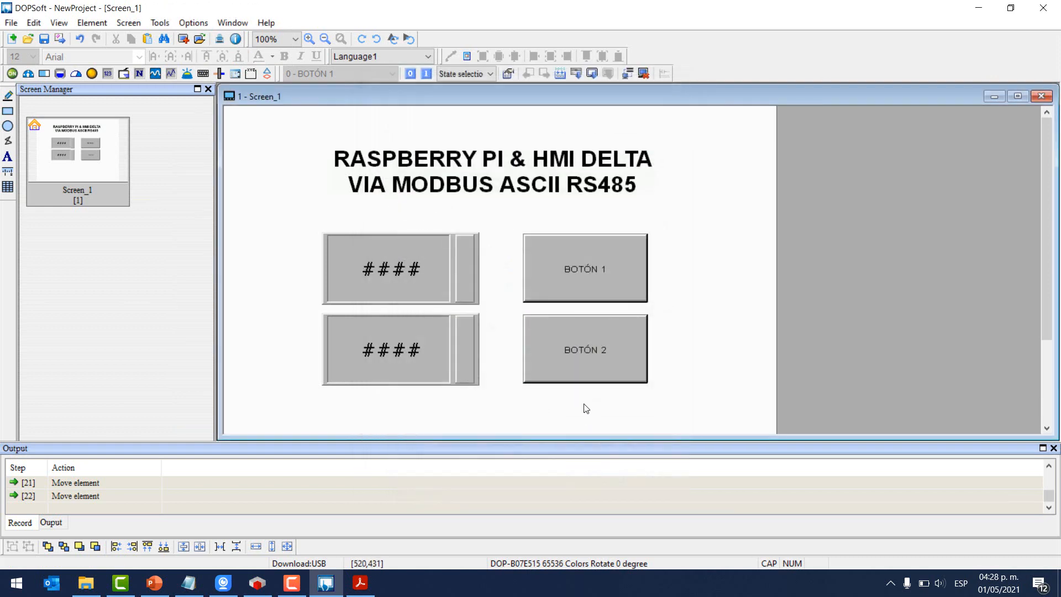
left_click(217, 577)
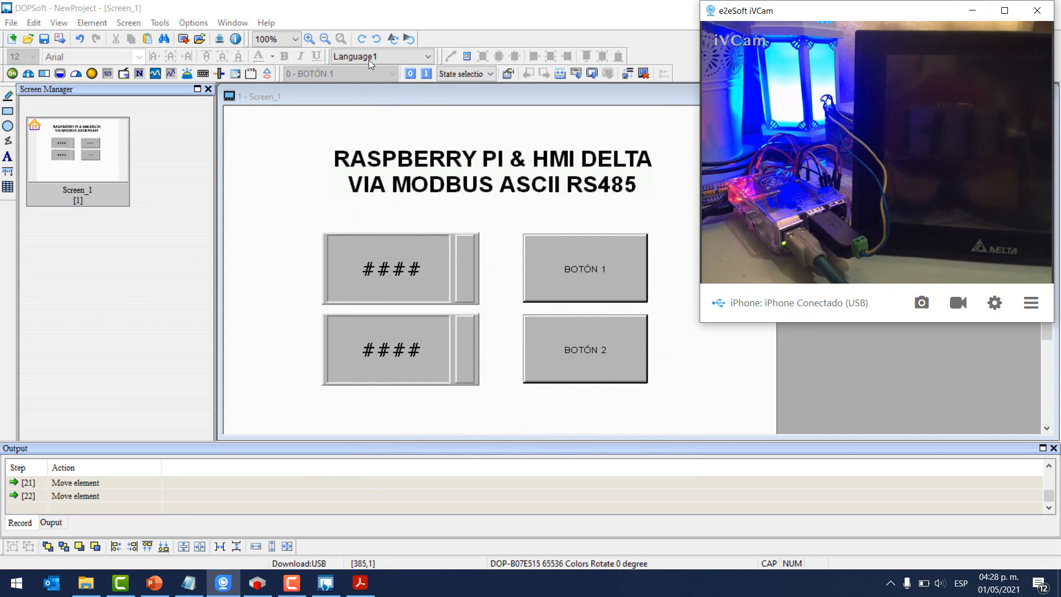
left_click(193, 23)
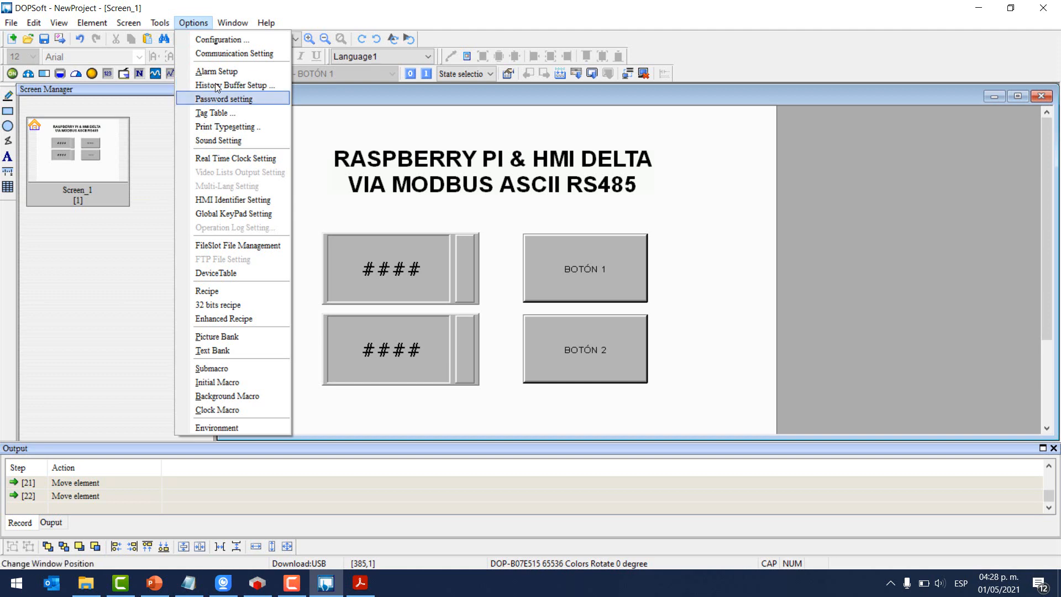
- Run Download All Data to send Screen_1 to the Delta HMI, then minimize DOPSoft
mouse_move(160, 23)
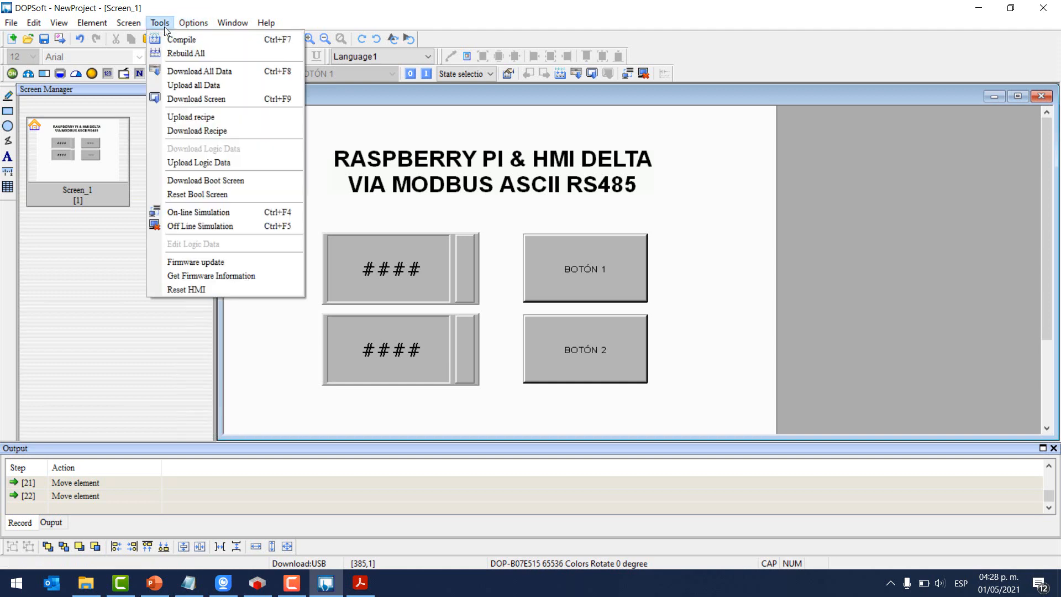
left_click(186, 74)
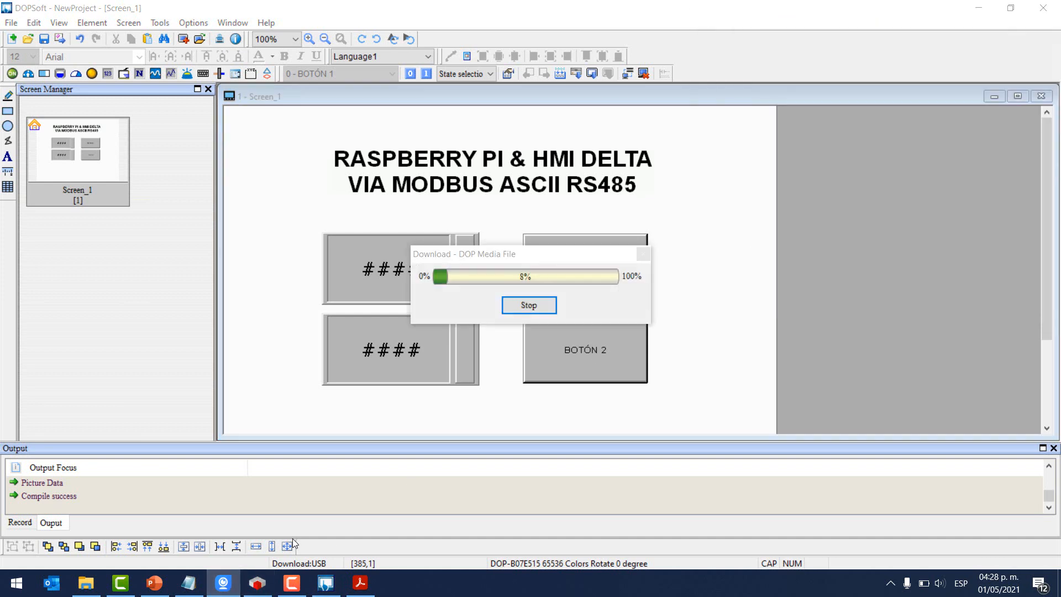
left_click(258, 583)
left_click(232, 584)
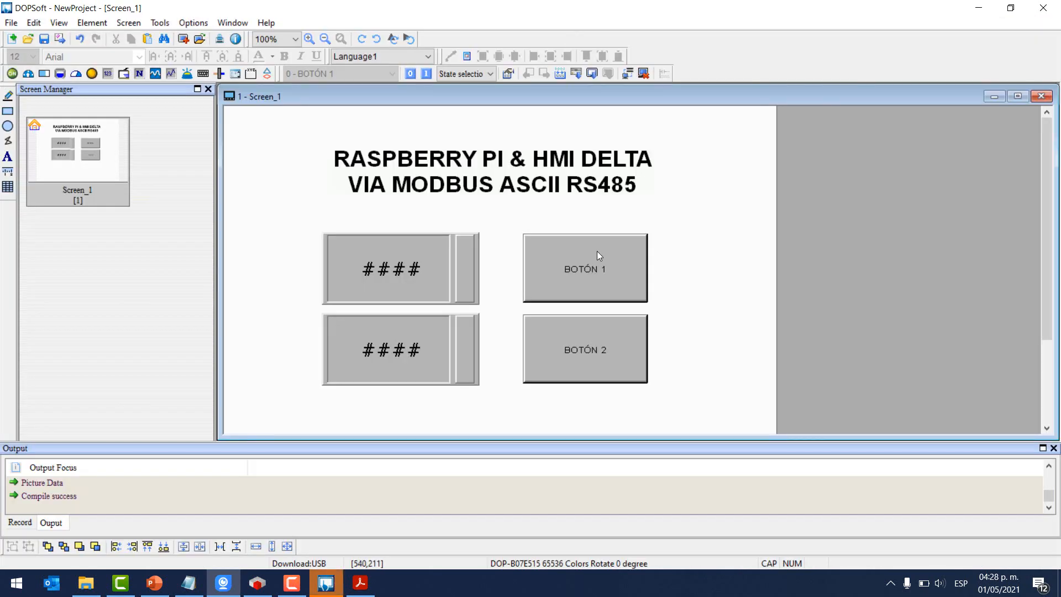
left_click(976, 7)
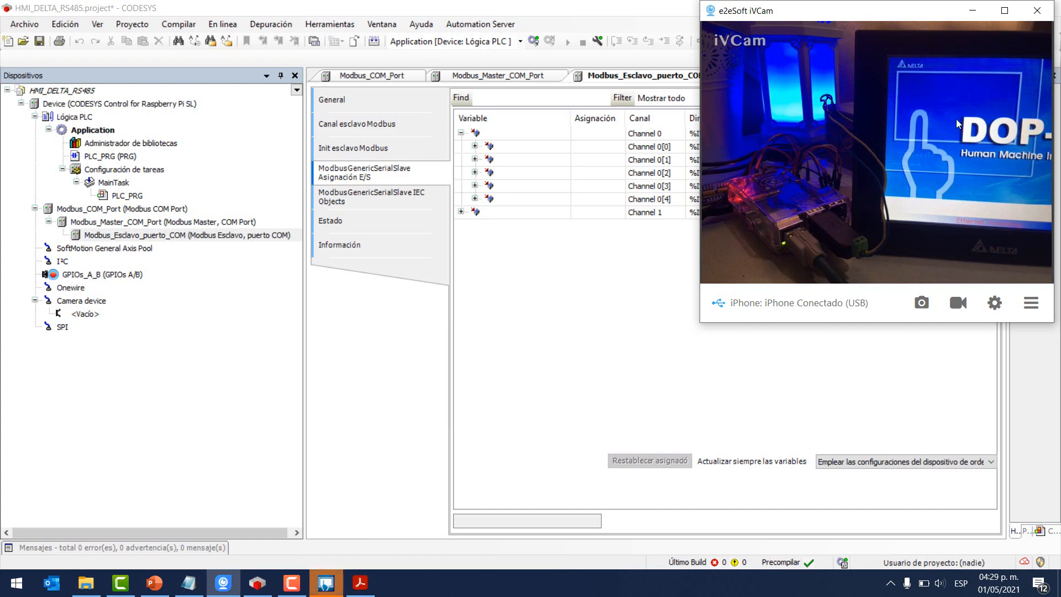
- Scan Gateway-1, set raspberrypi as the active path in Device settings, and log in
left_click(519, 7)
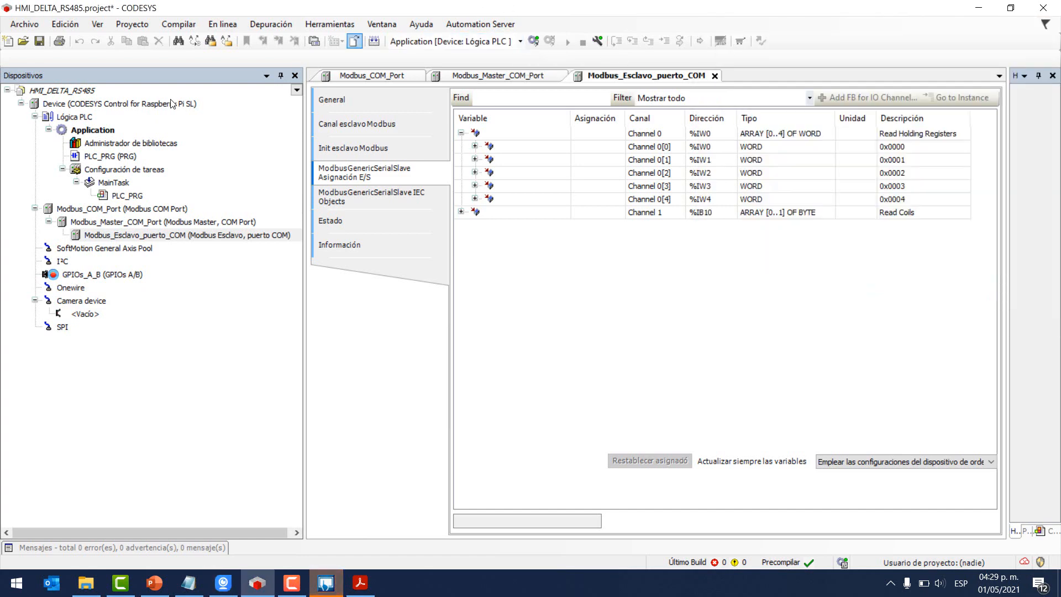
left_click(121, 105)
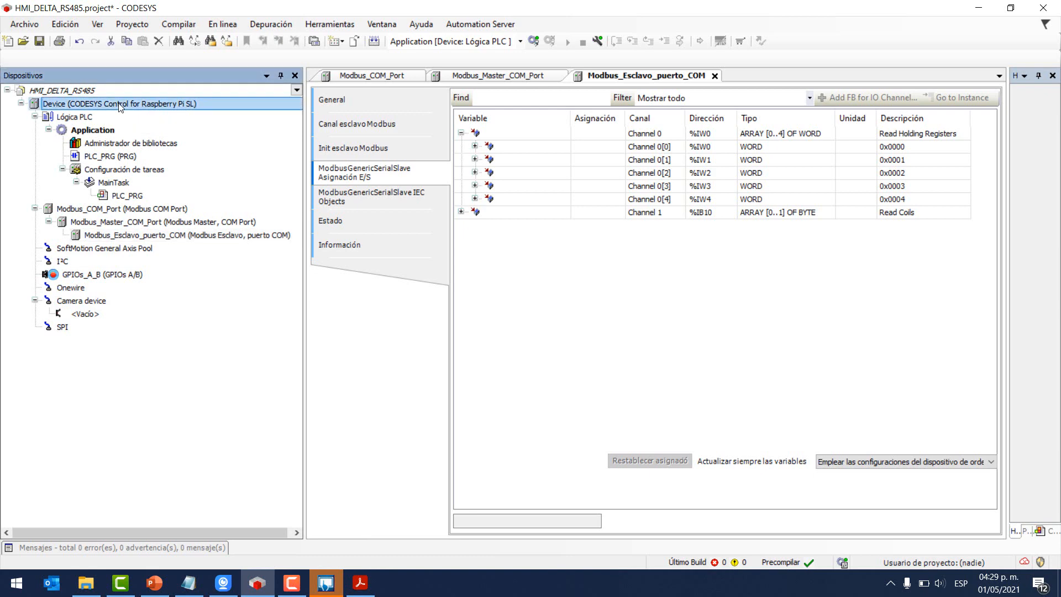
double_click(120, 105)
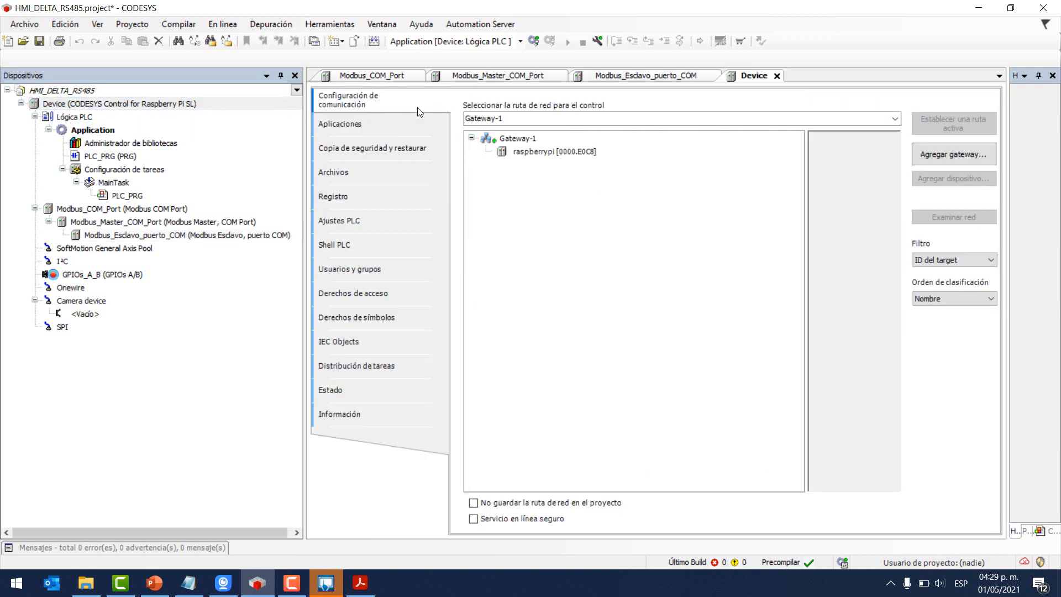
left_click(518, 138)
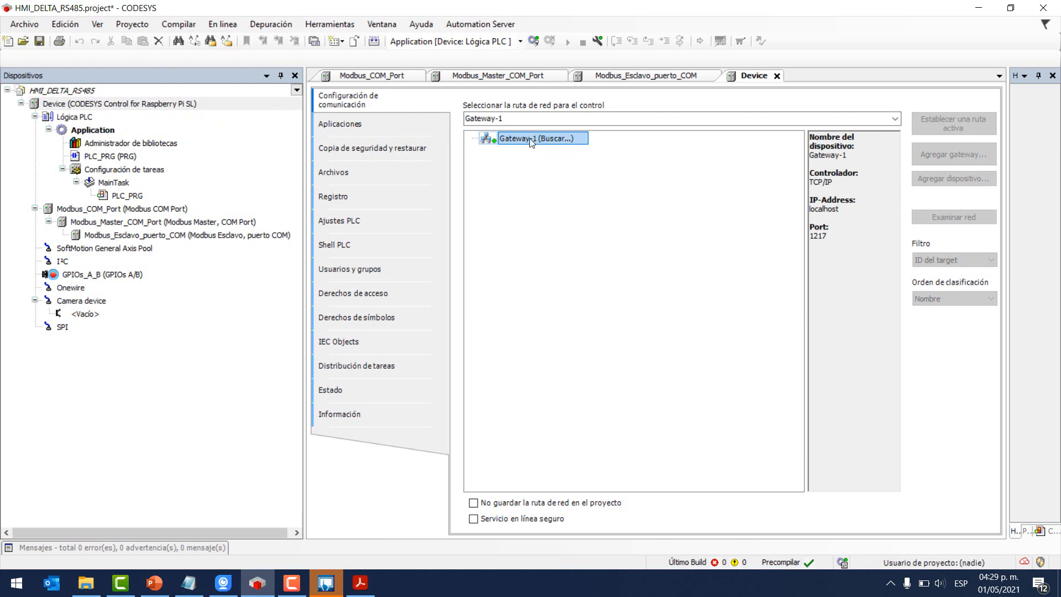
double_click(552, 152)
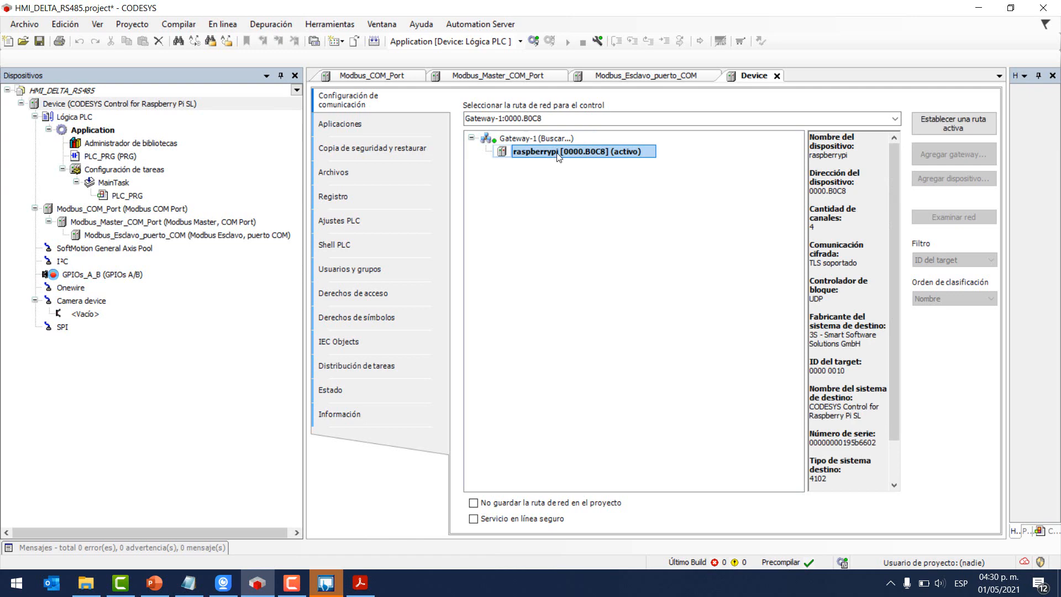
left_click(533, 41)
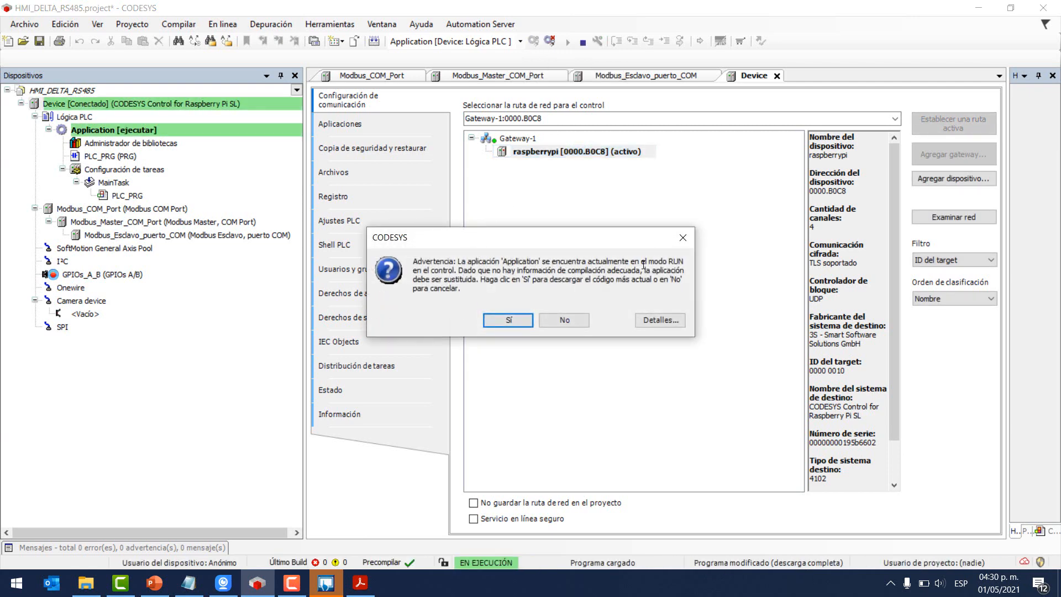
- Confirm the download, start the application with F5, and open Modbus_Esclavo_puerto_COM's I/O mapping
left_click(520, 319)
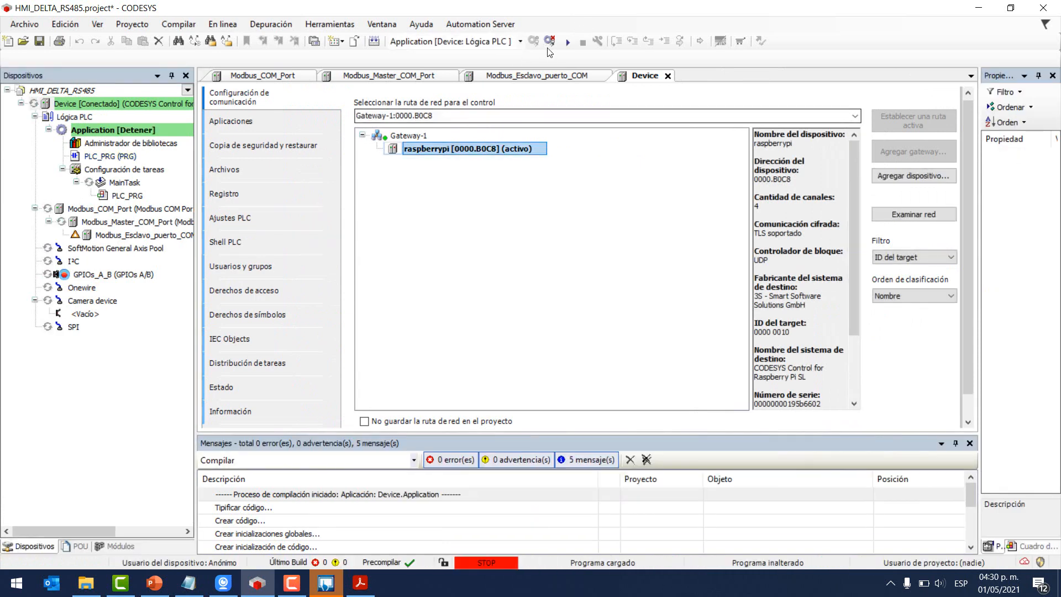
left_click(566, 43)
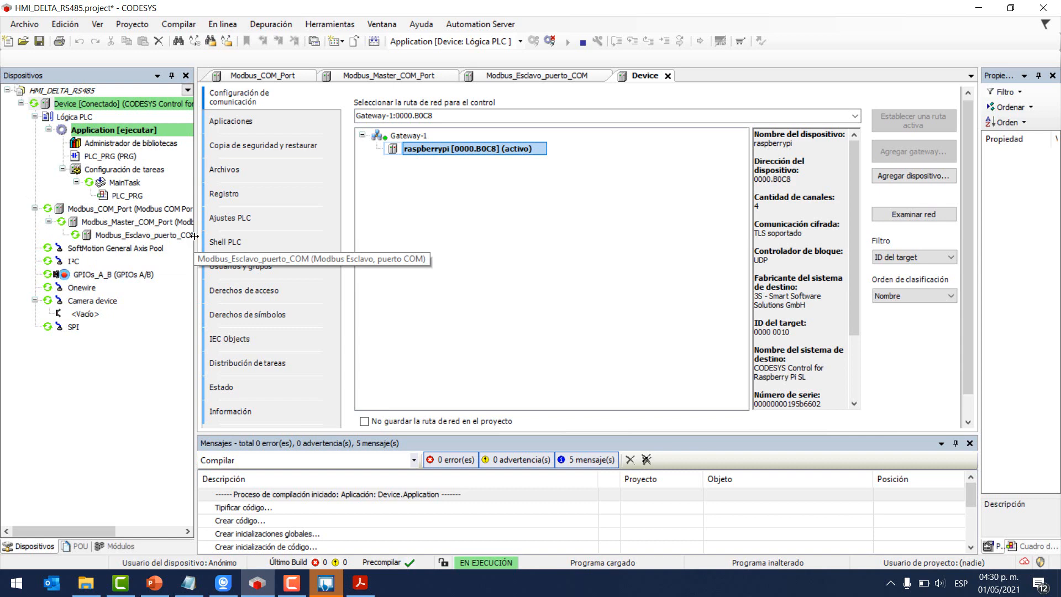
double_click(145, 238)
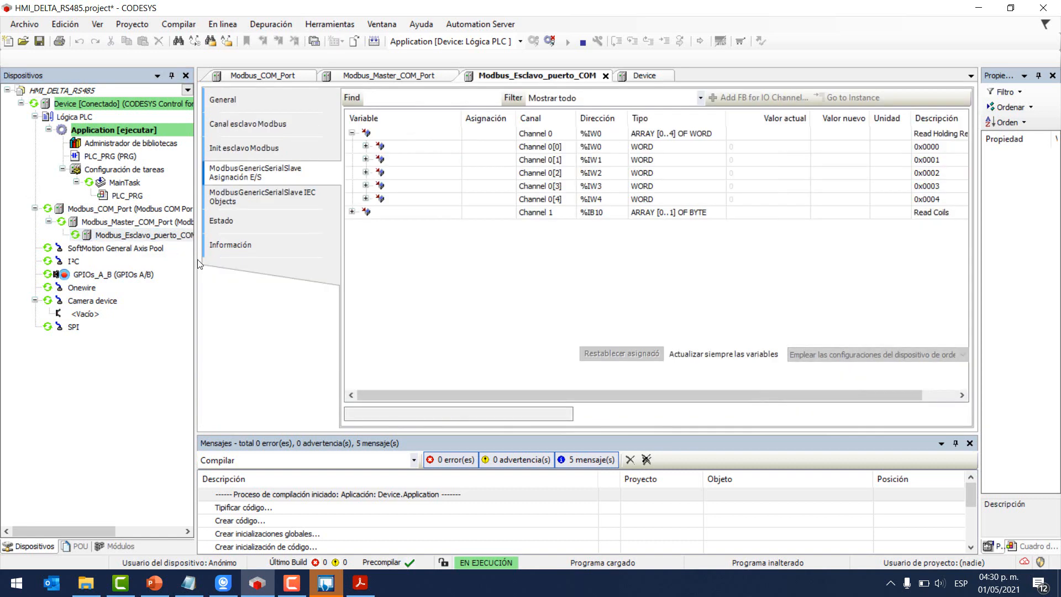
- Widen the device tree and expand Channel 1 and Channel 1[0] to show their bits
left_click_drag(197, 262, 247, 264)
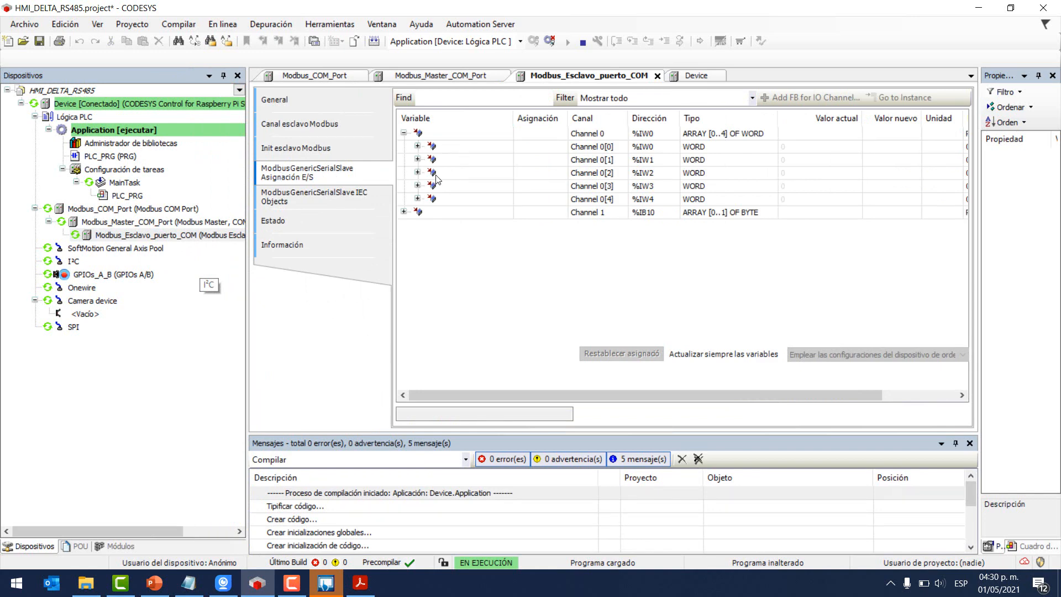
left_click(404, 212)
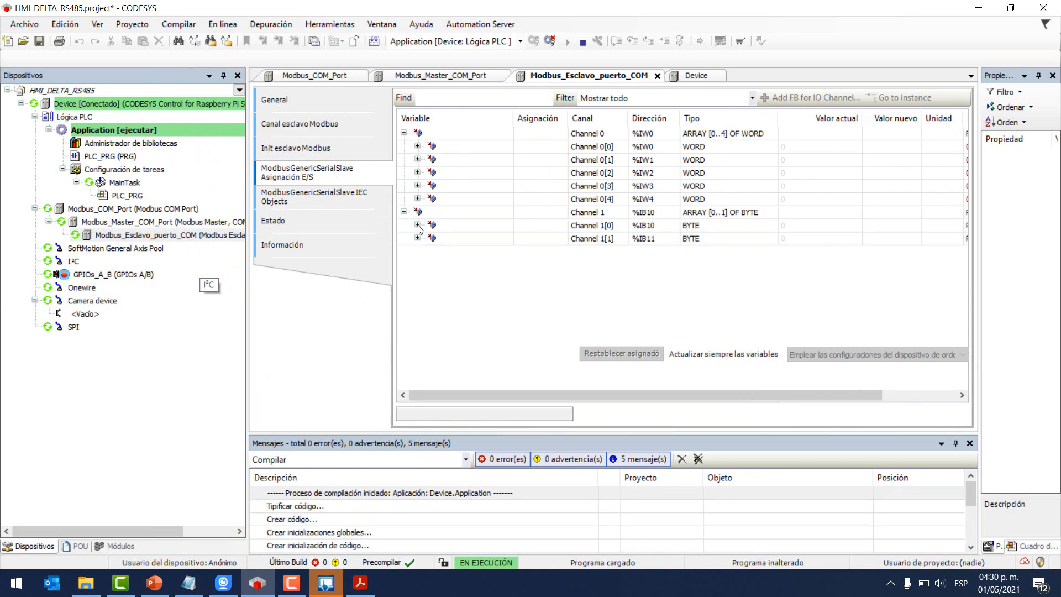
left_click(417, 225)
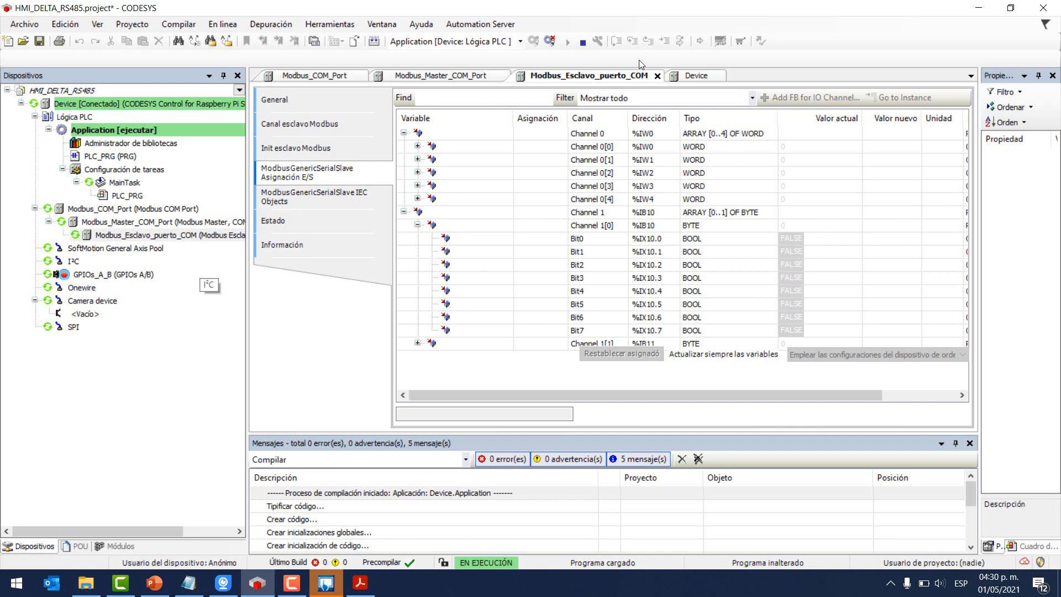
- Log out, set 'Actualizar siempre las variables' to Activado 1, and log back in
left_click(547, 43)
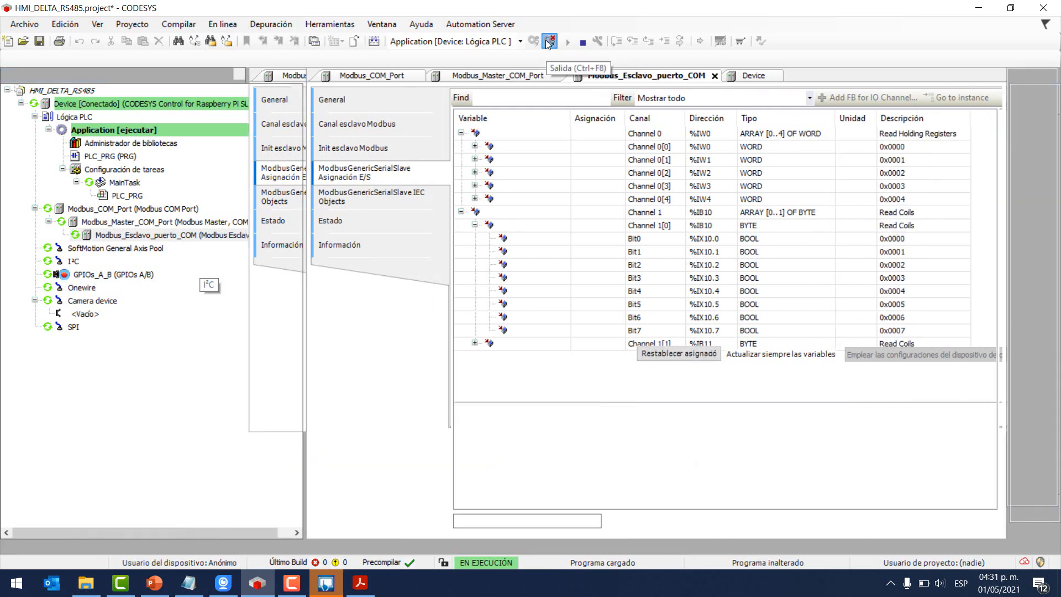
left_click(846, 462)
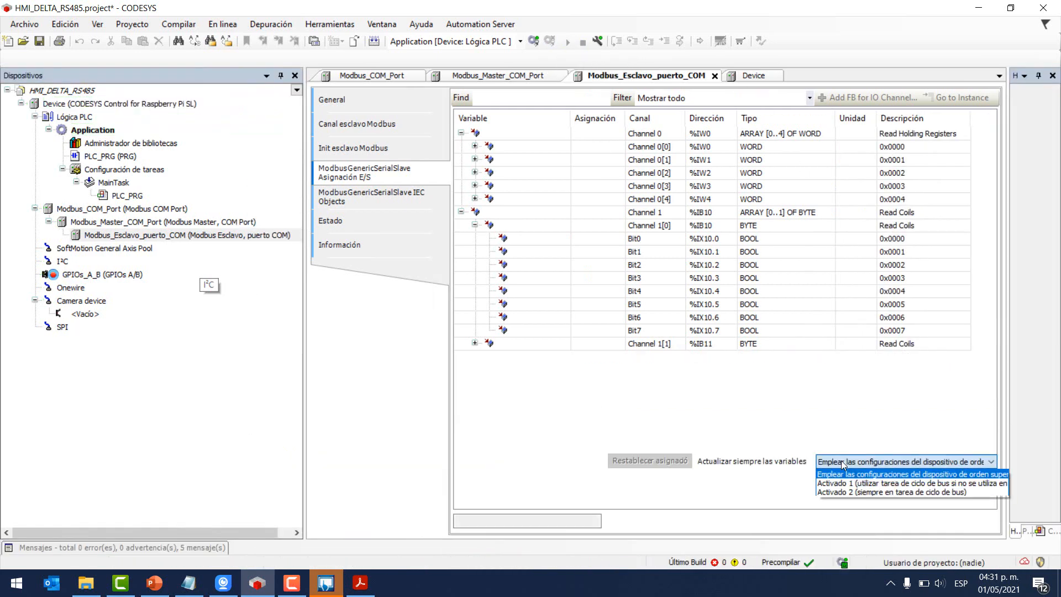
left_click(843, 484)
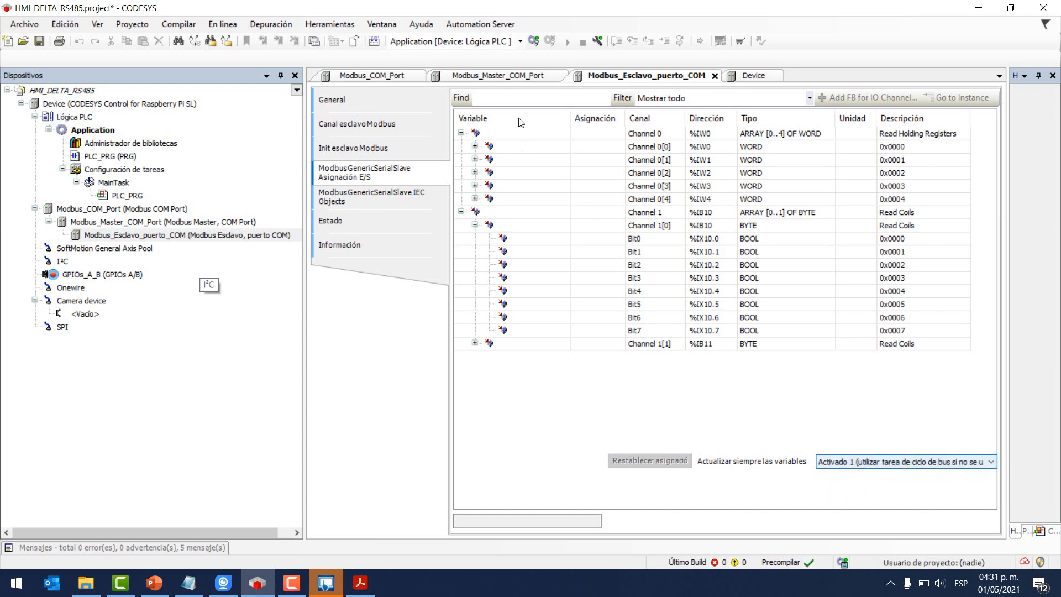
left_click(534, 42)
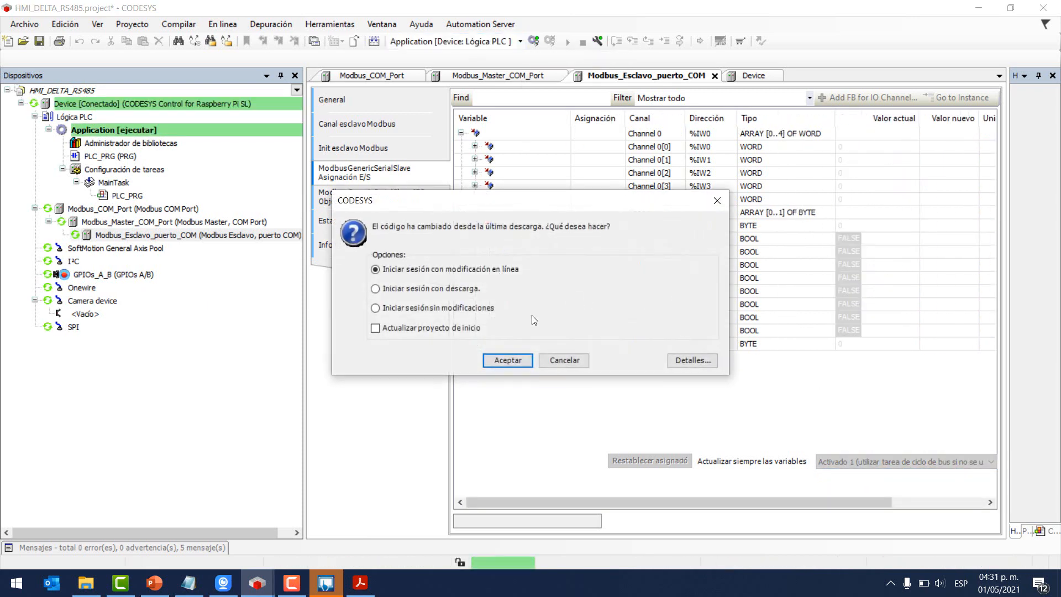
- Accept 'Iniciar sesión con modificación en línea' and move the iVCam view to the lower left
left_click(507, 360)
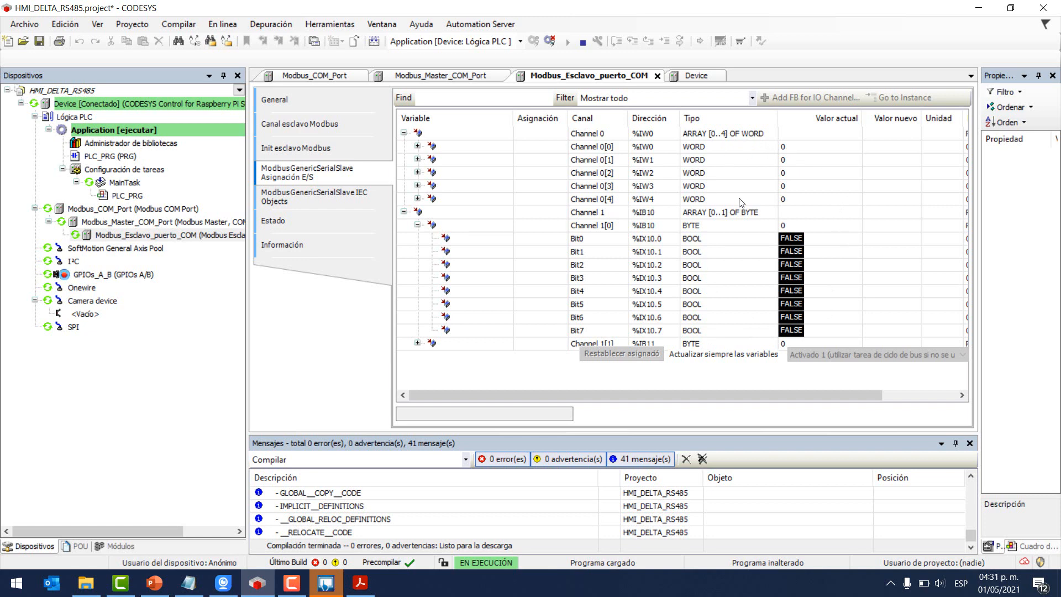
left_click(222, 582)
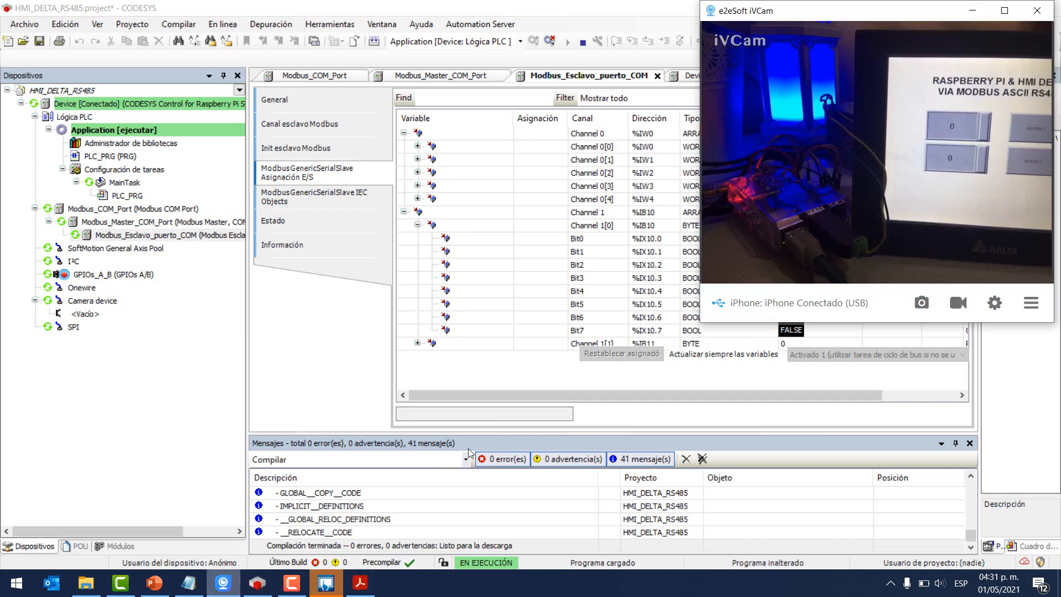
left_click_drag(863, 18, 256, 316)
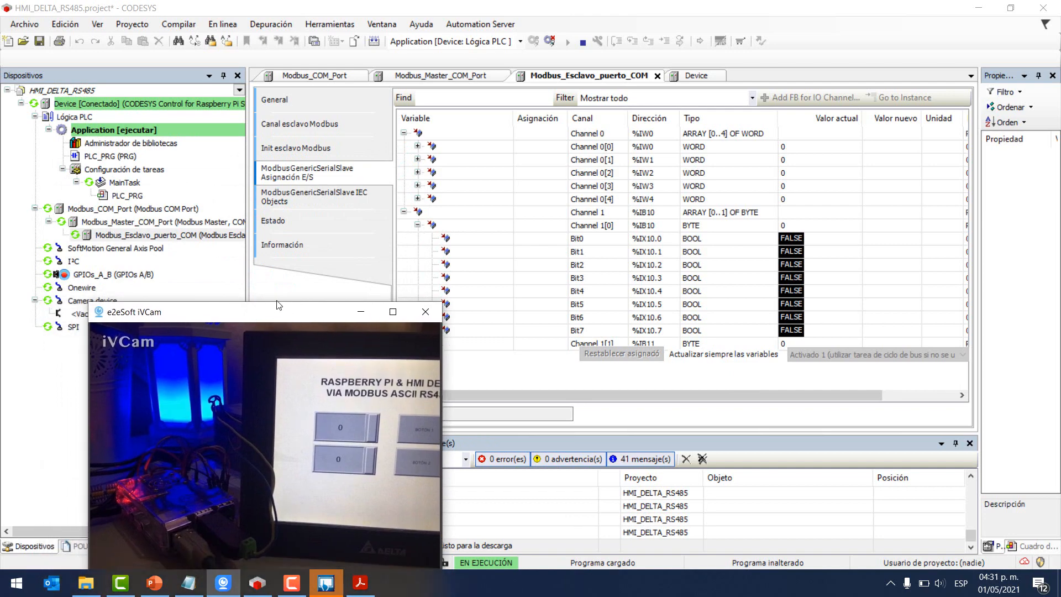
- Minimize DOPSoft and reposition the iVCam view while %IW0 reads 25 and %IW1 reads 50
left_click(327, 582)
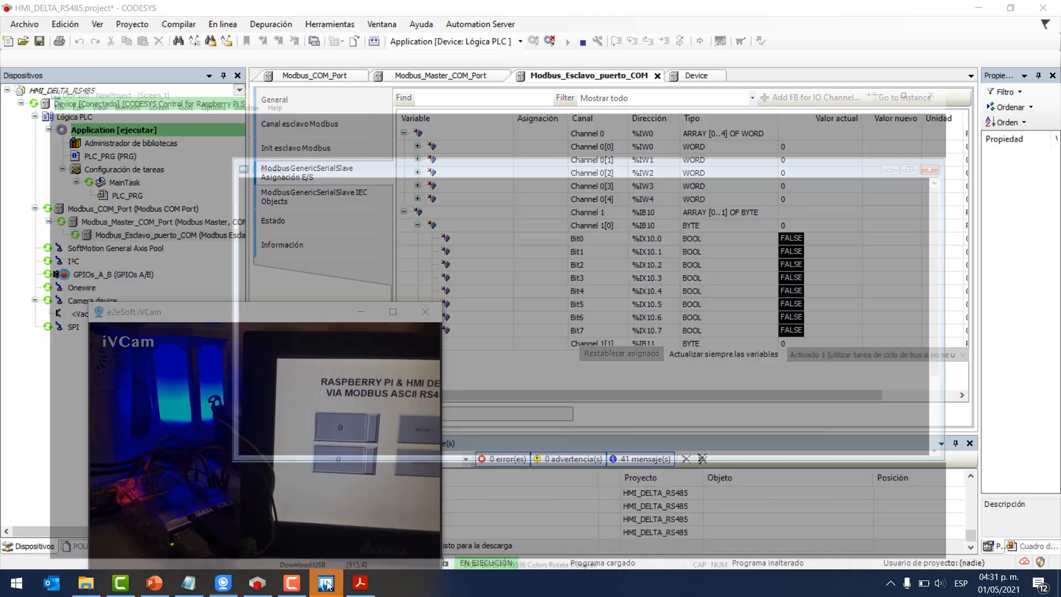
left_click(979, 8)
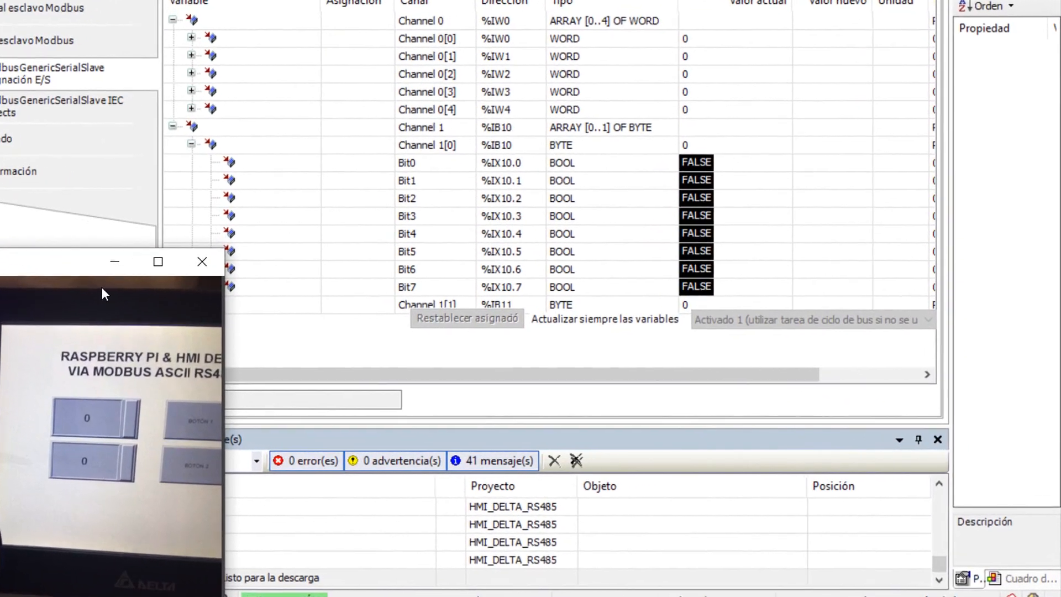
left_click_drag(49, 268, 64, 250)
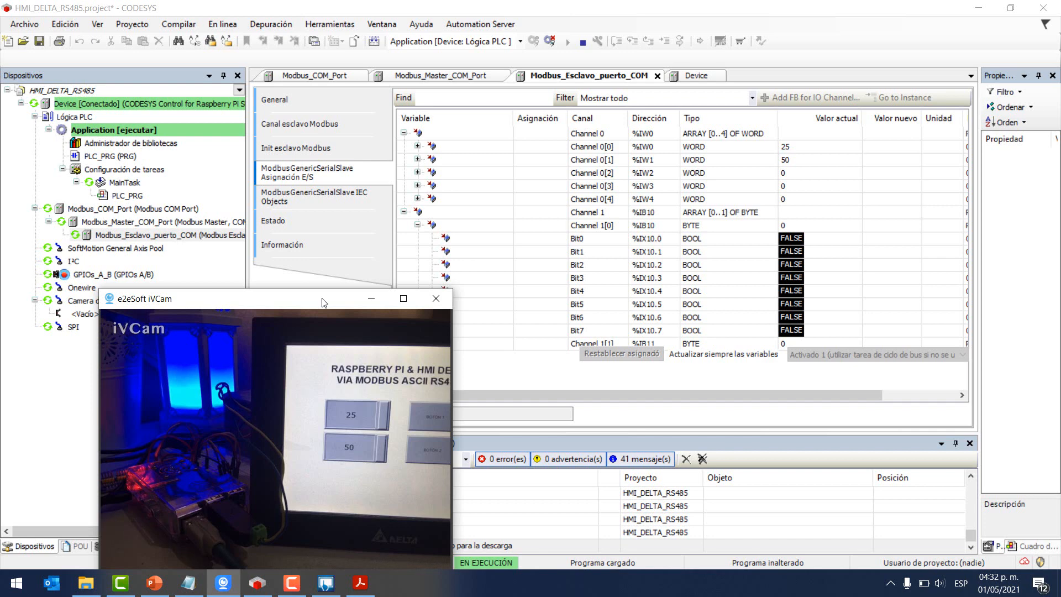
left_click_drag(324, 303, 356, 298)
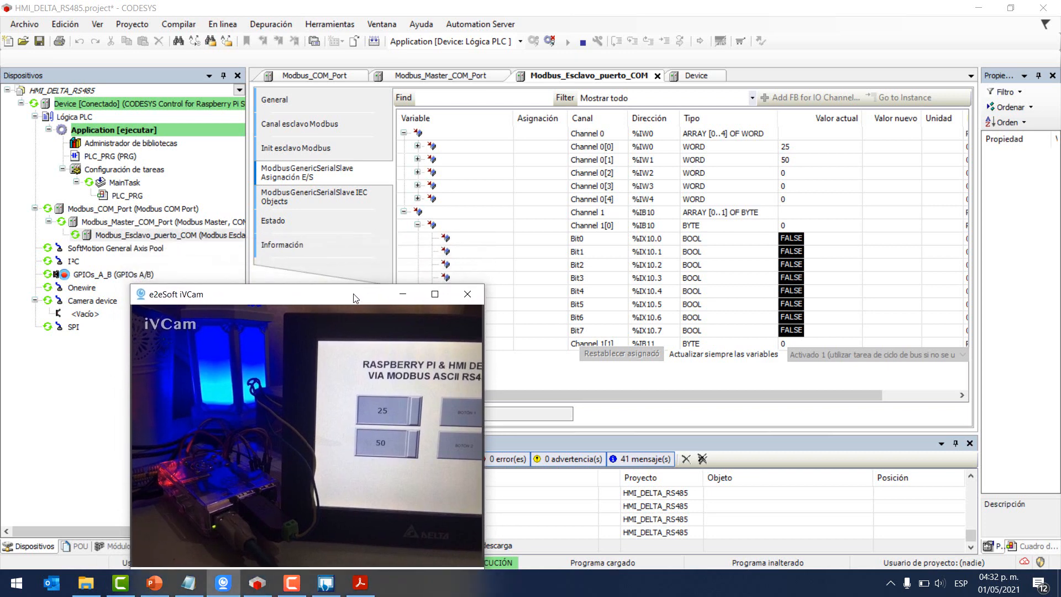